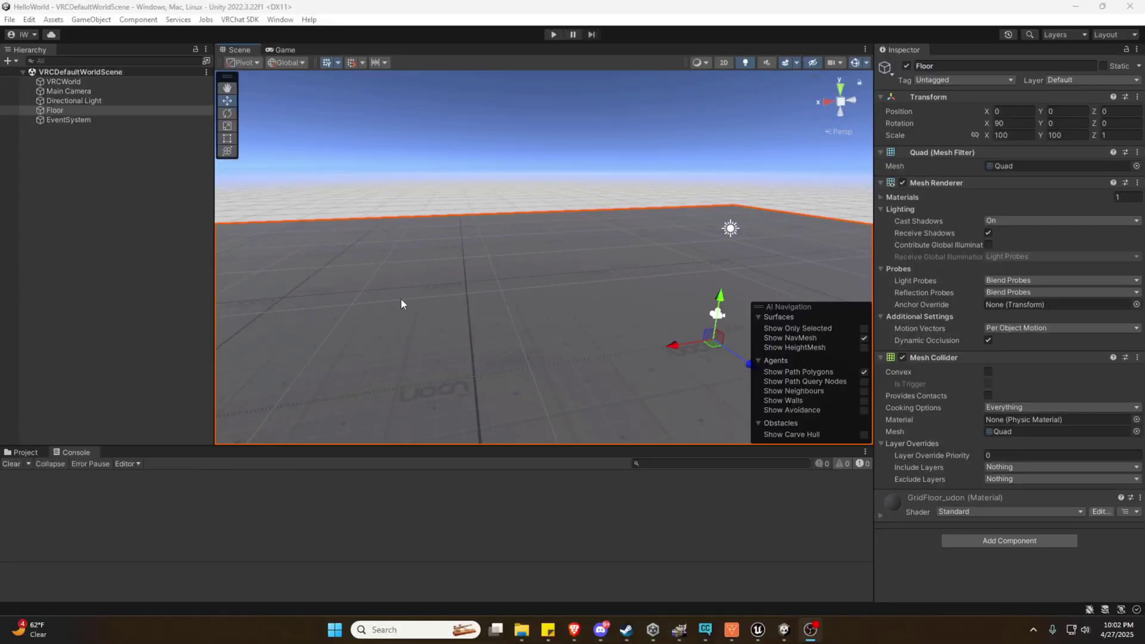
- List all prefabs available in the project and enlarge the asset browsing area to show more of them
right_click_drag(442, 299, 688, 267)
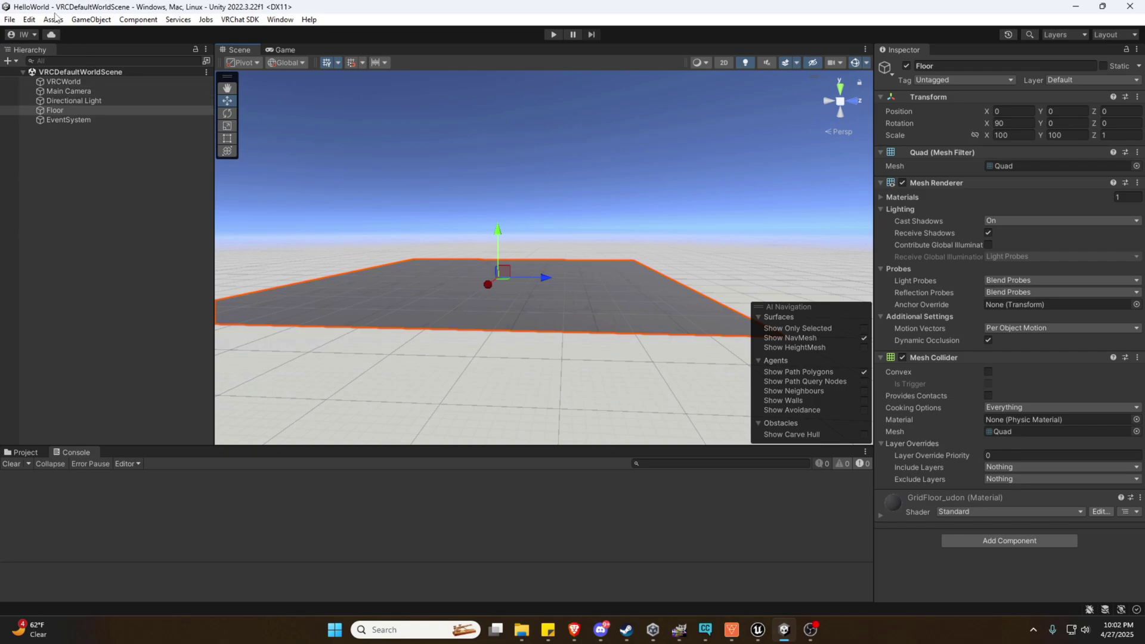
right_click_drag(457, 225, 461, 277)
left_click(27, 452)
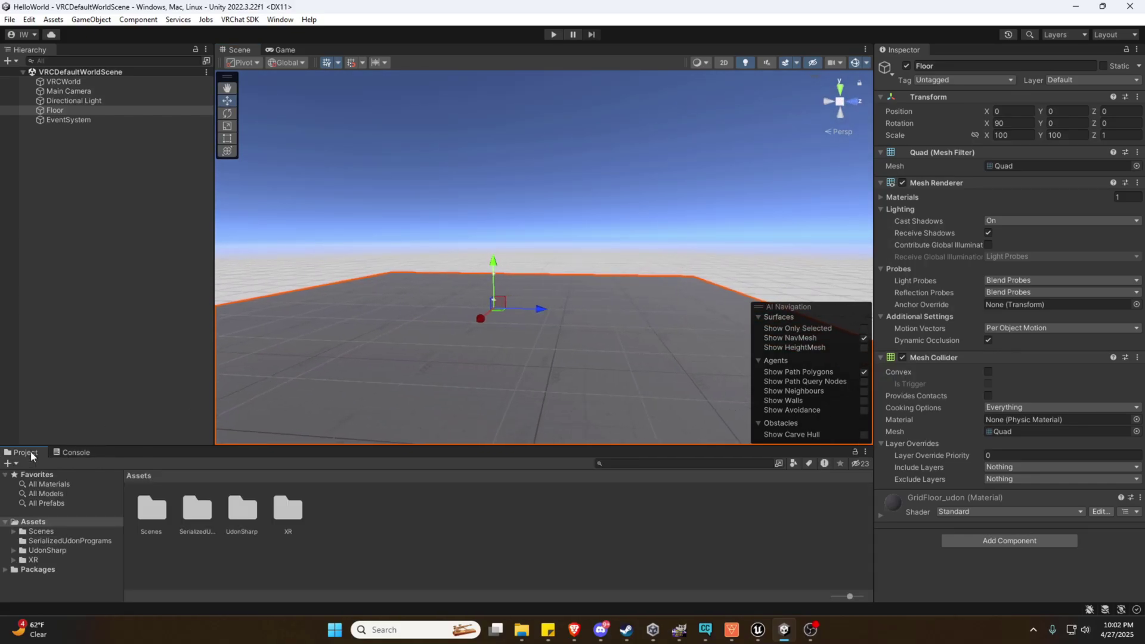
left_click(42, 503)
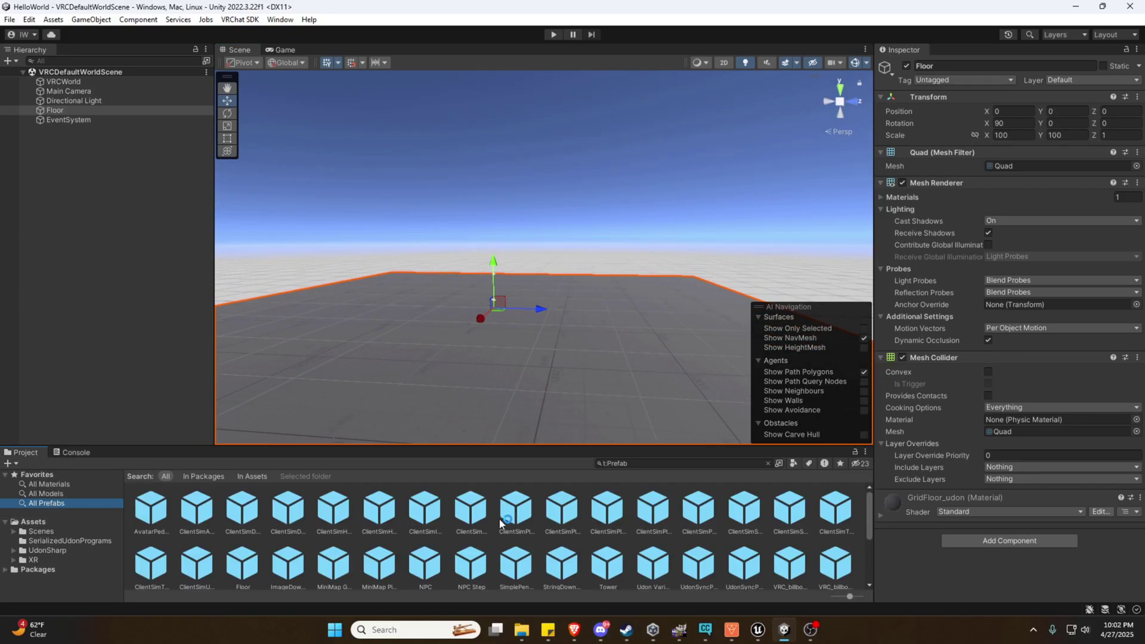
left_click_drag(501, 447, 506, 330)
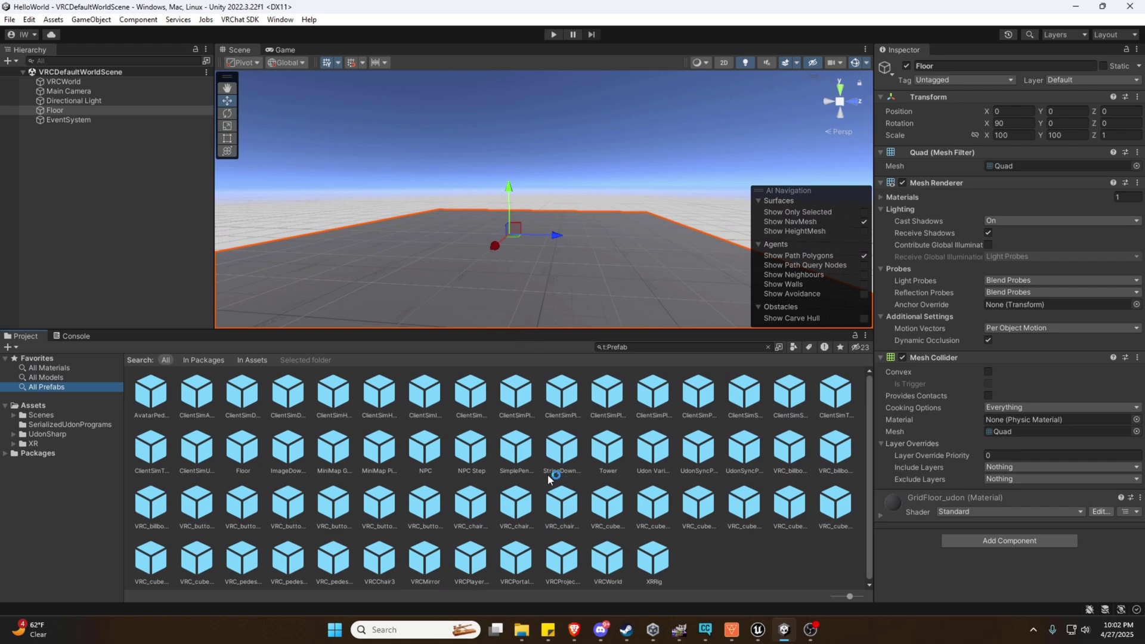
- Place the VRCChair3 prefab on the floor in the scene
mouse_move(590, 278)
right_mouse_down()
mouse_move(597, 292)
mouse_move(590, 283)
right_mouse_up()
key("w")
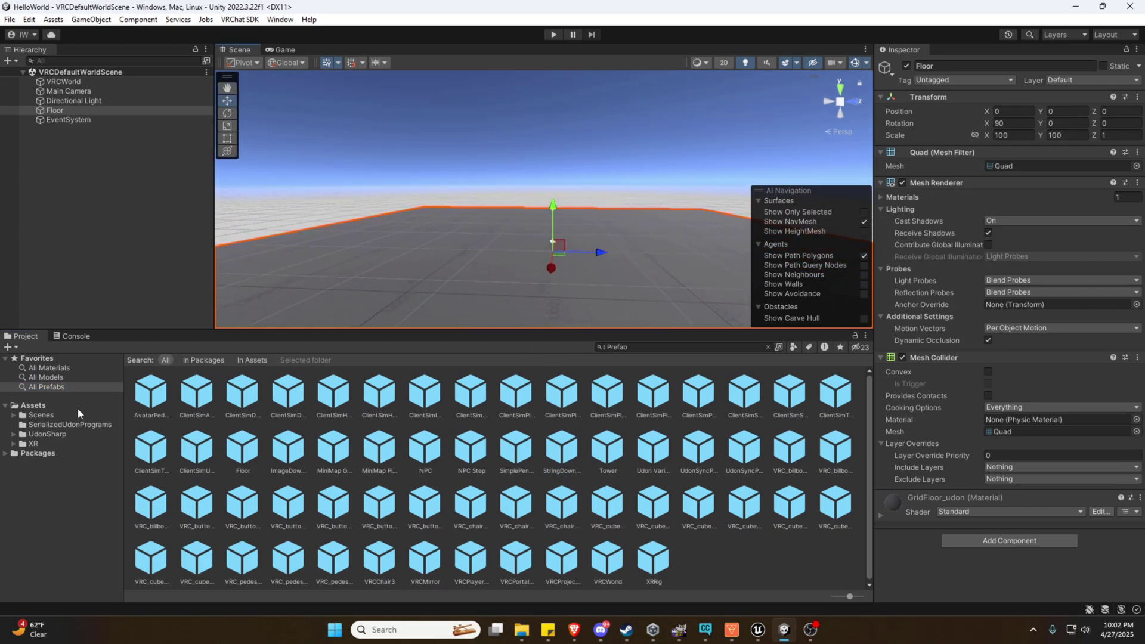
left_click(384, 562)
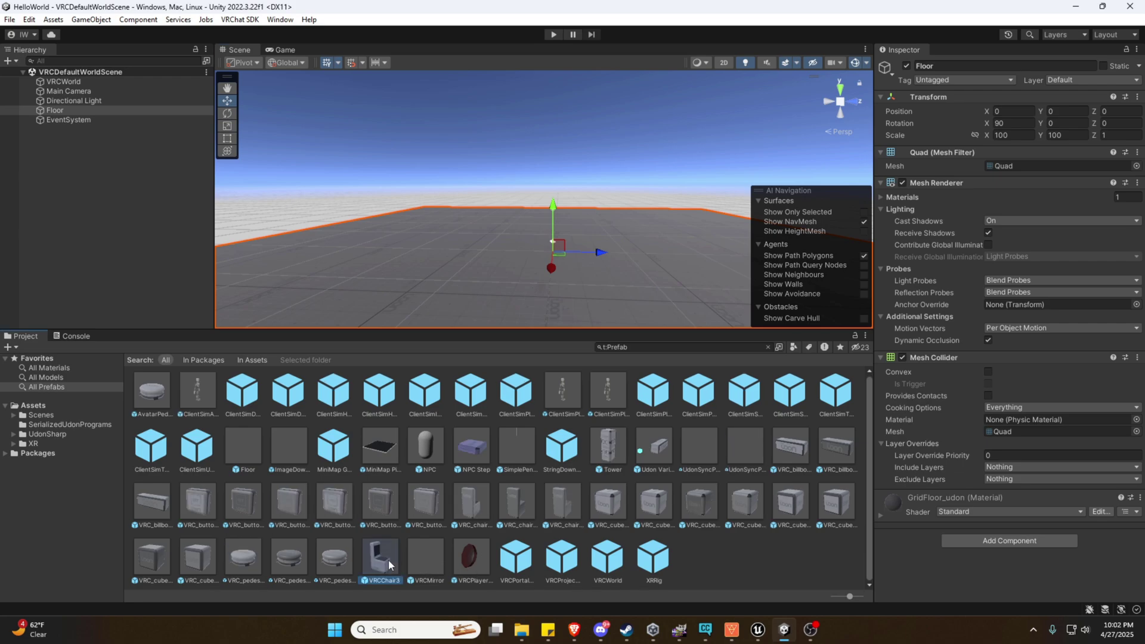
left_click_drag(382, 559, 493, 277)
right_click_drag(492, 277, 483, 306)
key("f")
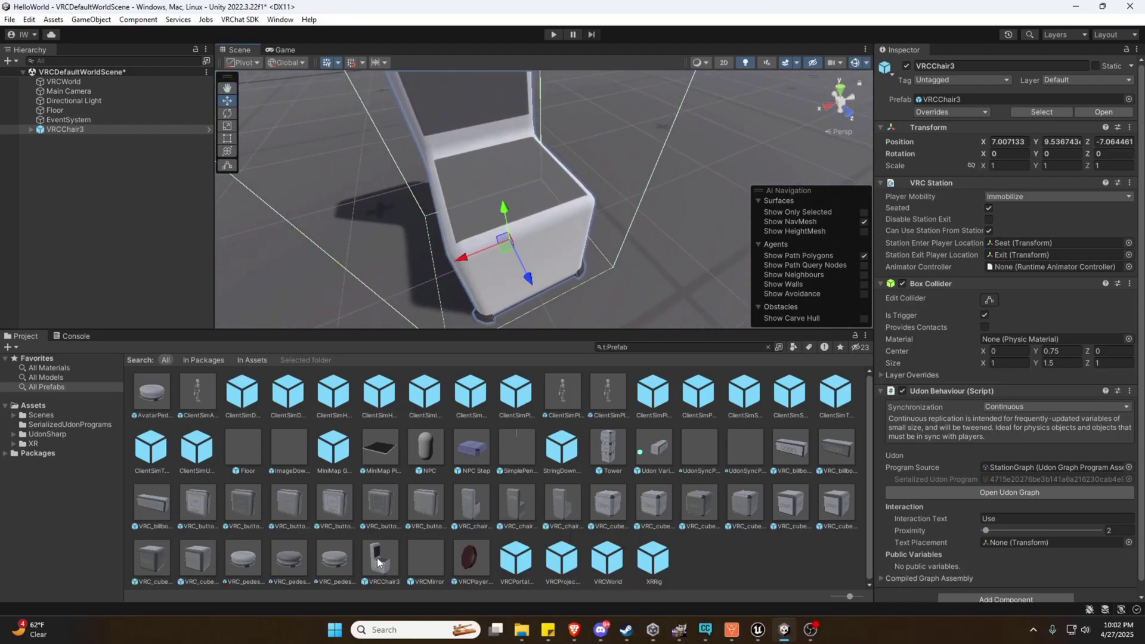
- Check the VRCChair3 prefab asset's file path and examine the placed chair from the side
left_click(385, 567)
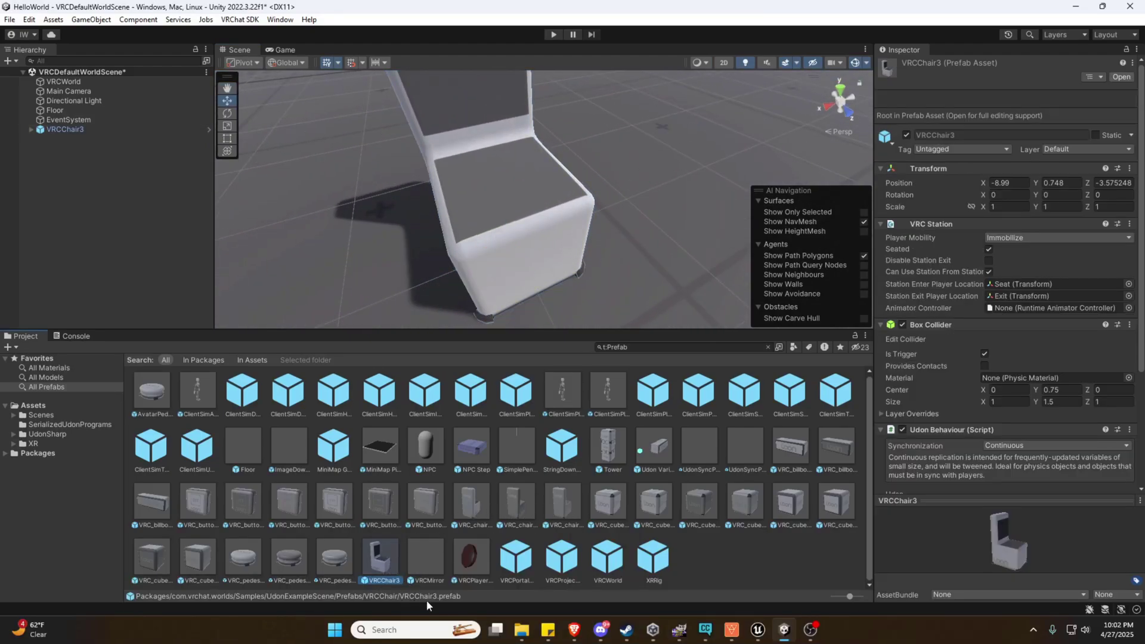
right_click_drag(576, 274, 794, 182)
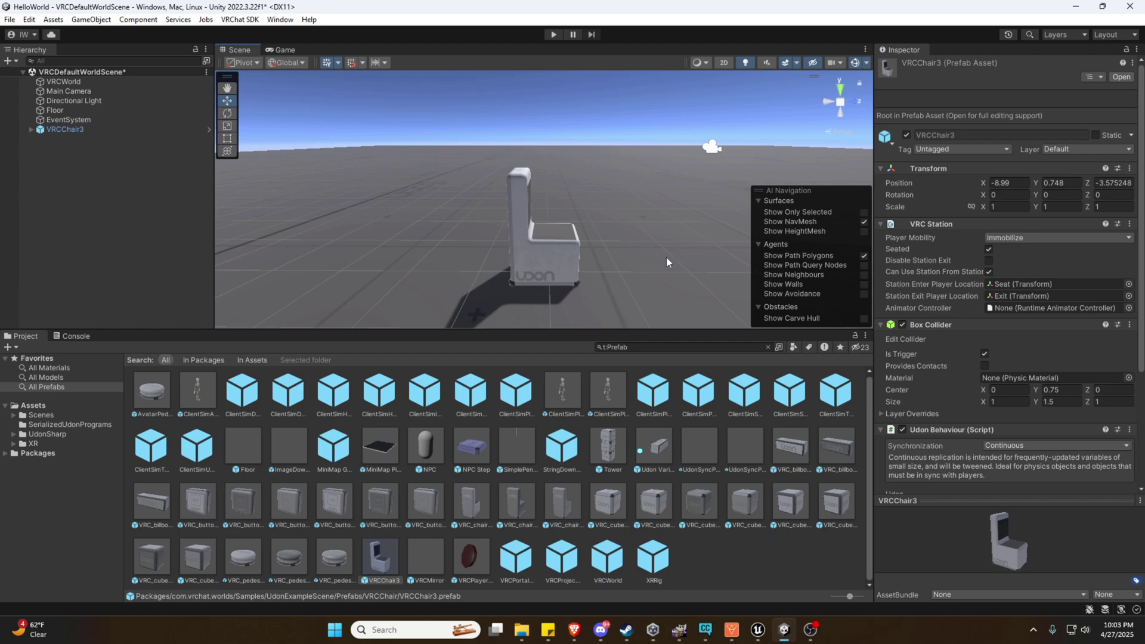
right_click_drag(667, 256, 667, 220)
key("q")
left_click_drag(667, 221, 668, 219, "alt")
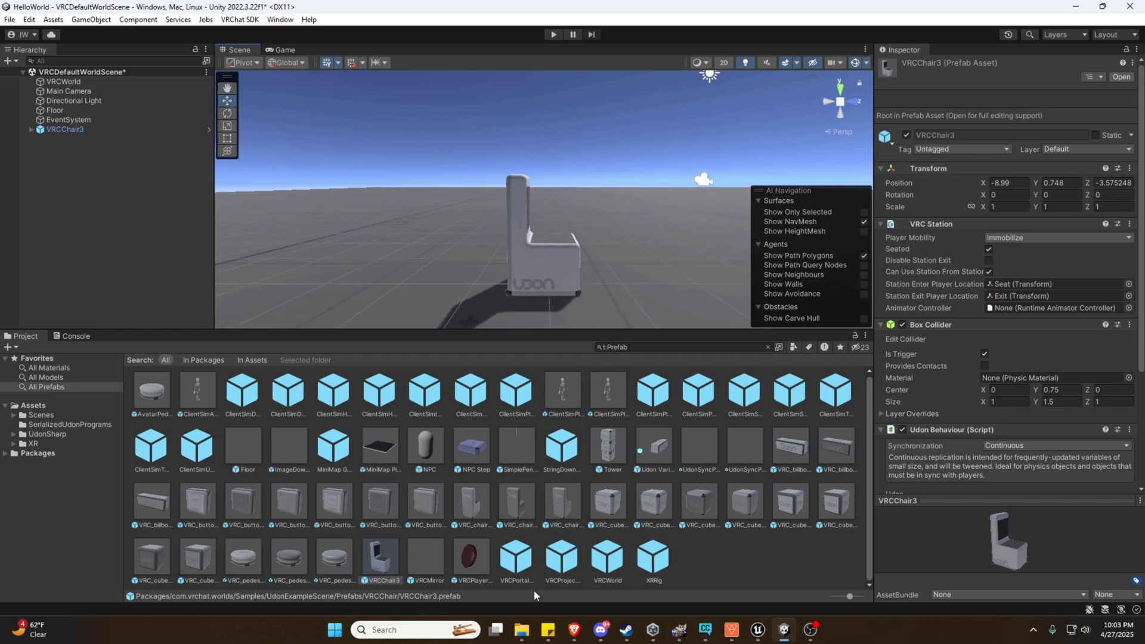
- Import Gaming chair.fbx from the gaming-chair source folder in File Explorer into the project's Assets folder
mouse_move(522, 633)
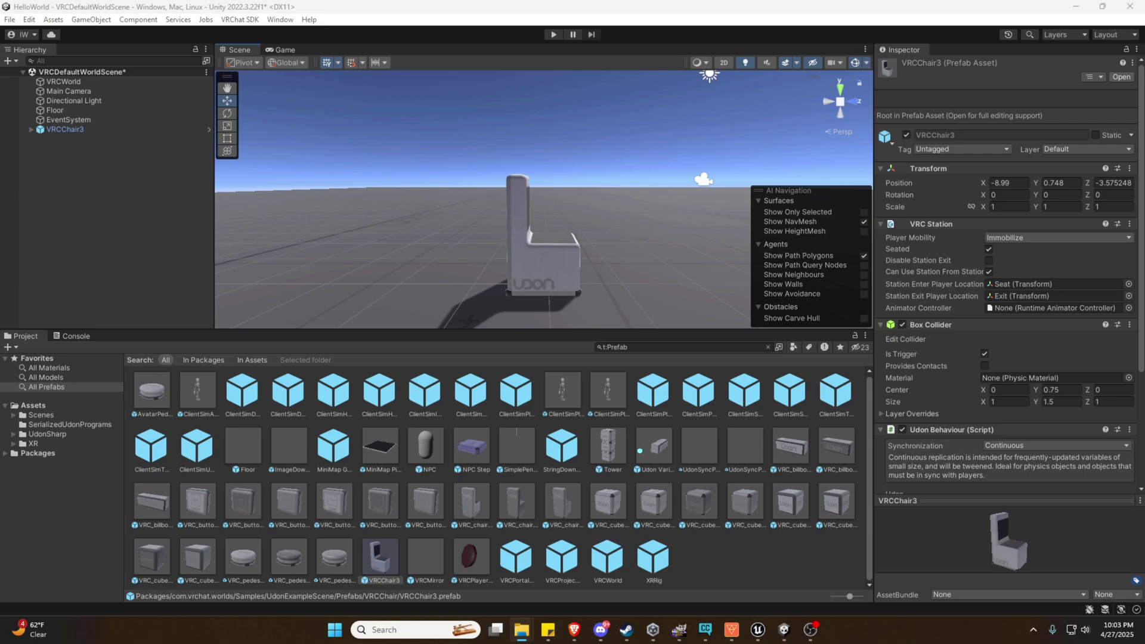
left_click_drag(431, 180, 761, 85)
left_click(47, 406)
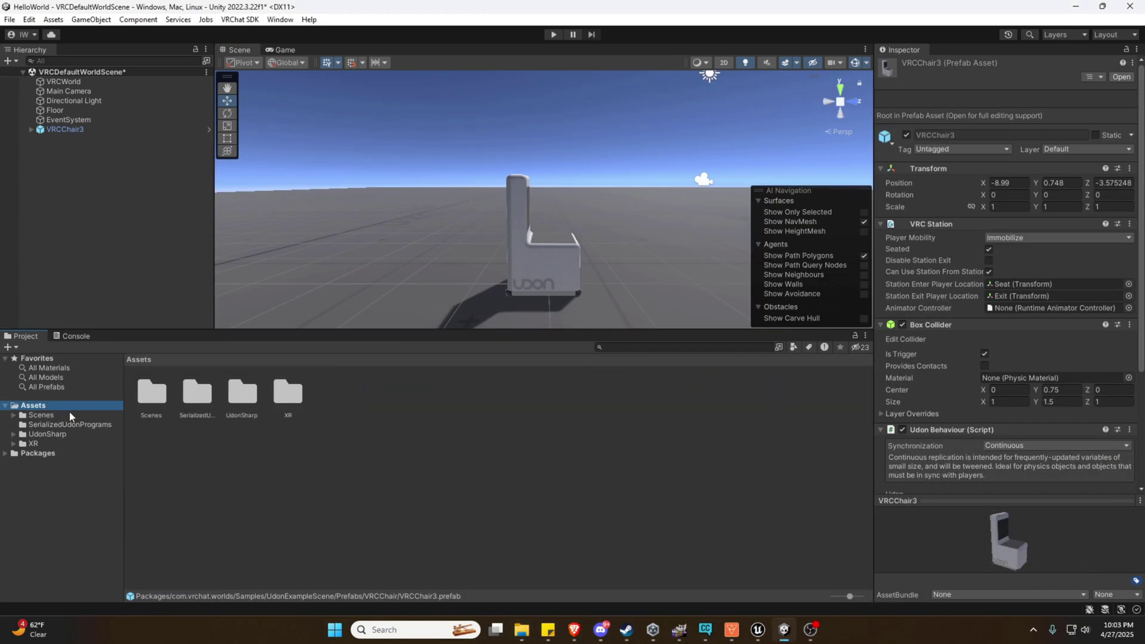
left_click(522, 630)
left_click_drag(584, 255, 344, 433)
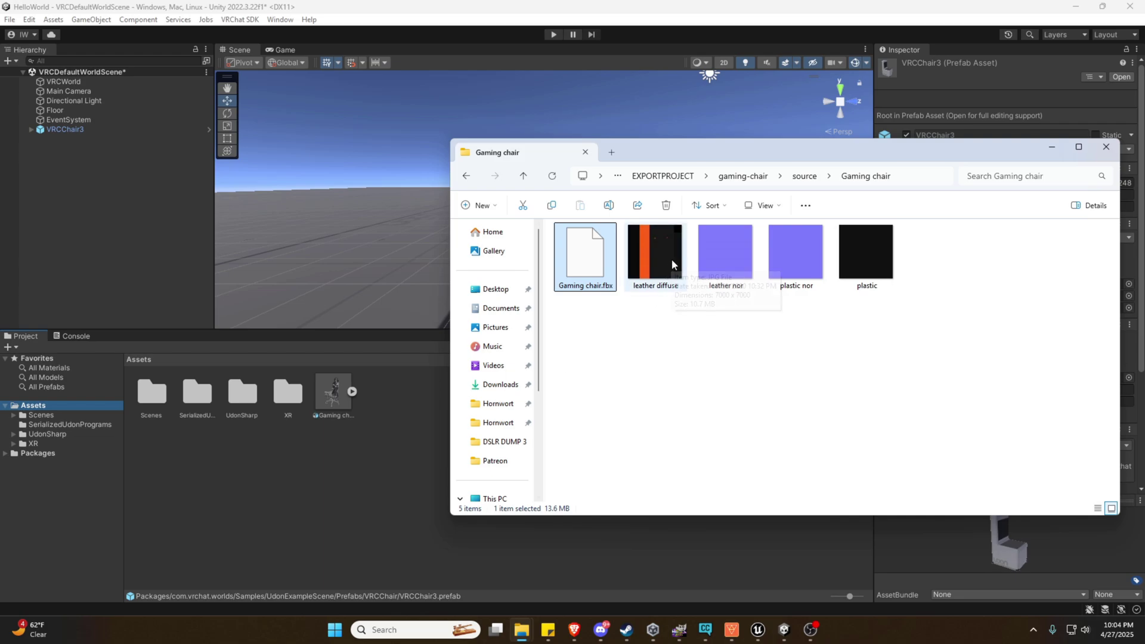
- Place the imported Gaming chair model in the scene near VRCChair3
left_click(344, 407)
right_click_drag(598, 284, 598, 284)
key("d")
key("s")
left_click_drag(601, 265, 601, 266)
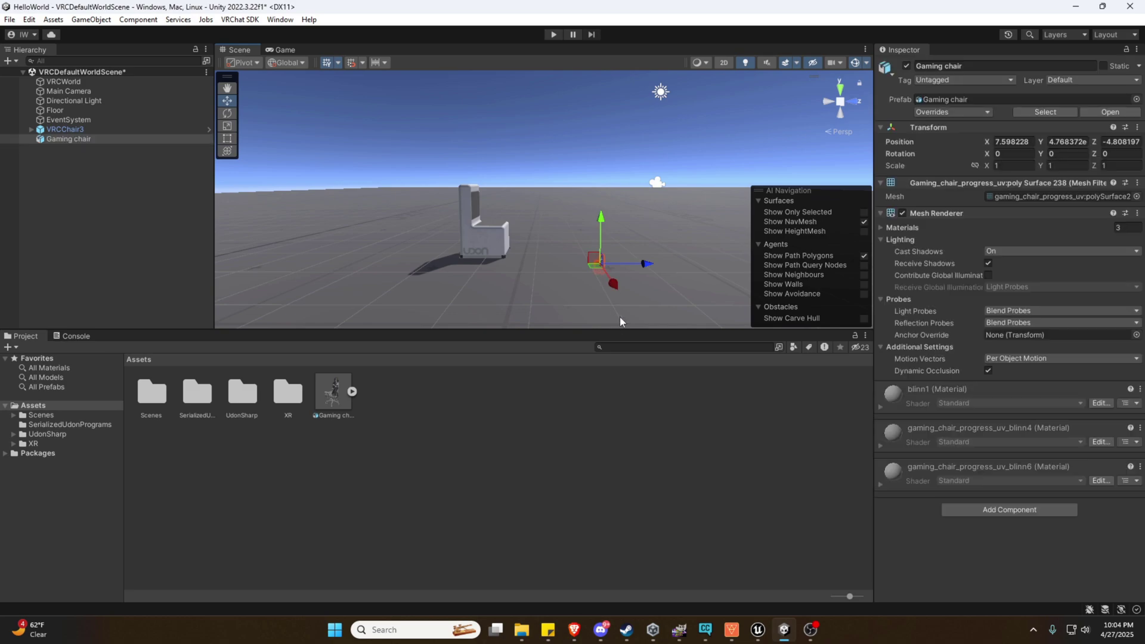
- Move the Gaming chair clear of the floor to about Y 0.257 and Z -0.12
key("w")
right_click_drag(619, 310, 803, 316)
key("a")
key("s")
left_click_drag(580, 217, 667, 181)
key("f")
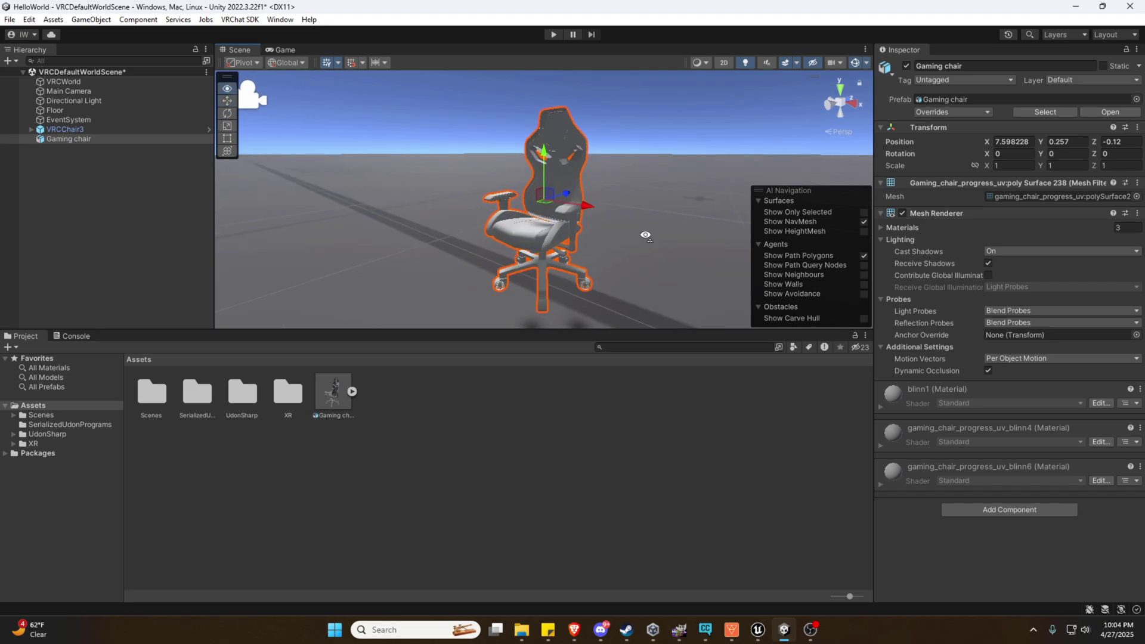
key("a")
key("s")
right_click_drag(646, 235, 765, 224)
key("d")
key("w")
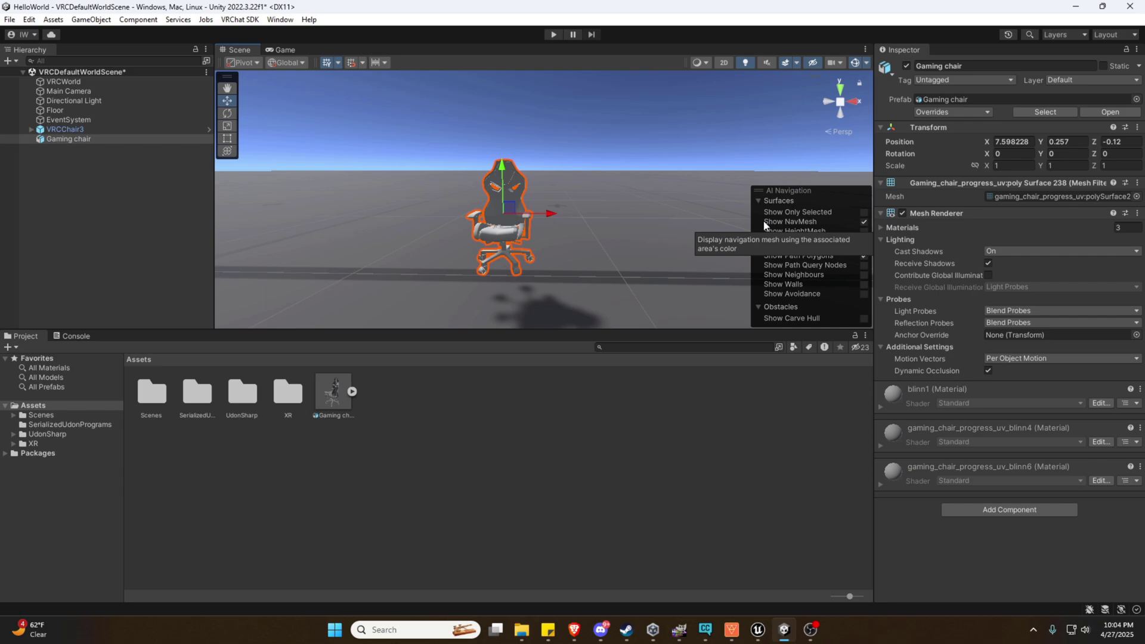
- Enlarge the Gaming chair uniformly to a scale of about 14.49 and raise it to about Y 0.82
scroll(610, 193, "down", 3)
left_click_drag(614, 191, 657, 197, "alt")
key("r")
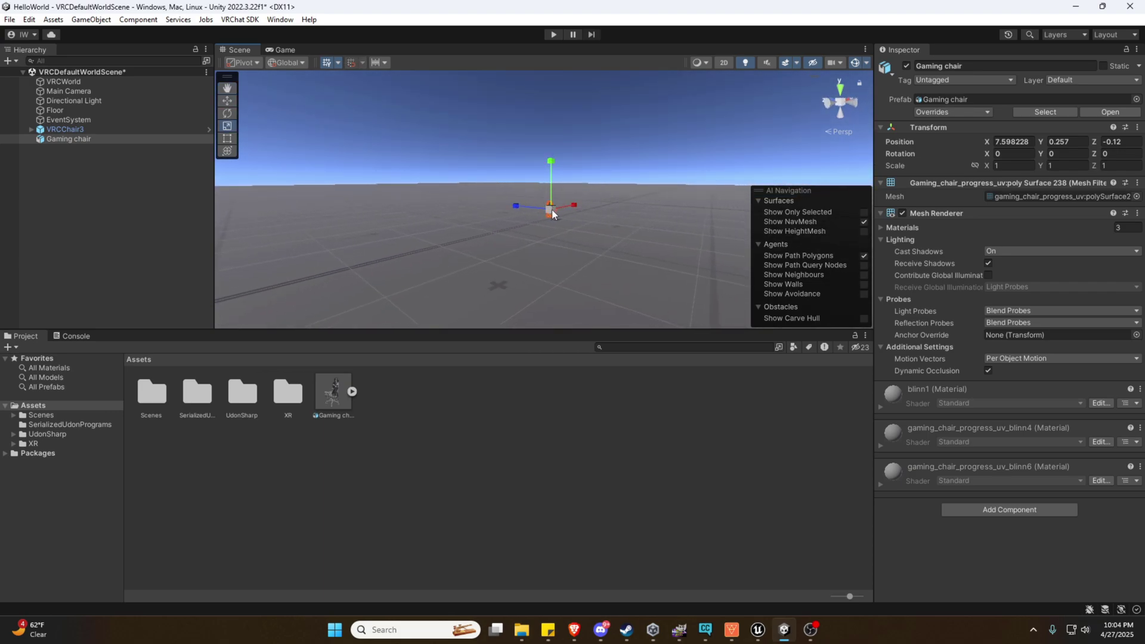
left_click_drag(552, 213, 545, 148)
key("w")
key("r")
left_click_drag(548, 189, 678, 65)
right_click_drag(637, 195, 740, 187)
scroll(739, 187, "down", 4)
scroll(730, 190, "up", 4)
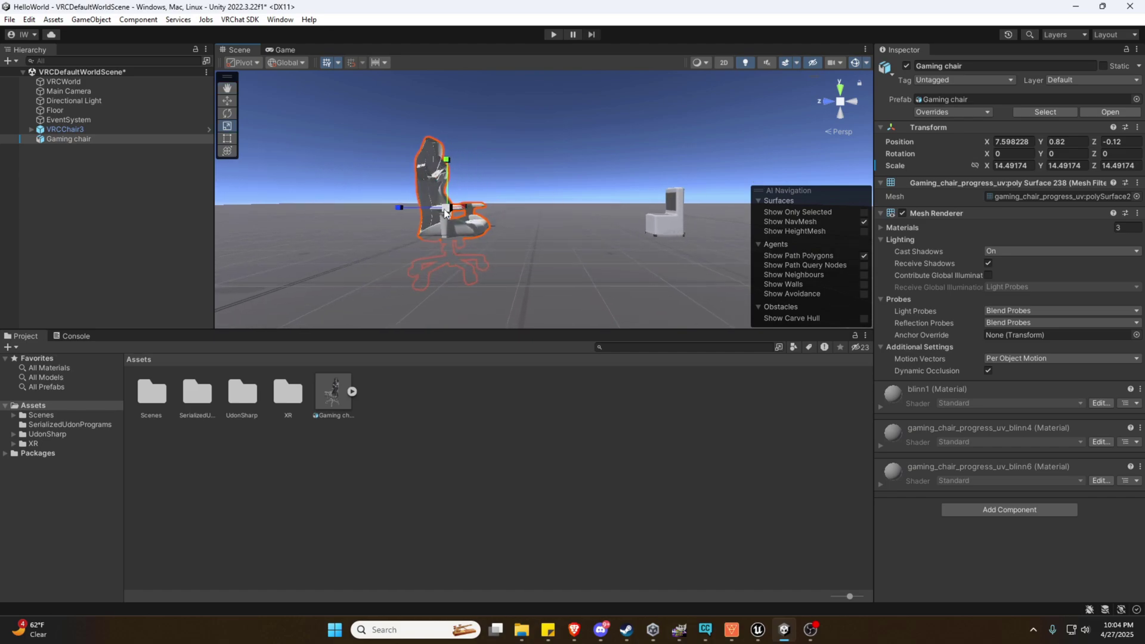
- Reduce the Gaming chair to a uniform scale of about 6.38 and set it at about Y 0.994 on the floor
left_click_drag(445, 213, 432, 228)
key("w")
left_click_drag(448, 170, 452, 155)
right_click_drag(513, 186, 422, 213)
key("w")
key("a")
key("r")
left_click_drag(480, 196, 475, 197)
key("w")
left_click_drag(479, 149, 478, 157)
right_click_drag(555, 209, 529, 212)
key("d")
key("w")
key("a")
key("w")
key("s")
left_click_drag(530, 212, 501, 240, "alt")
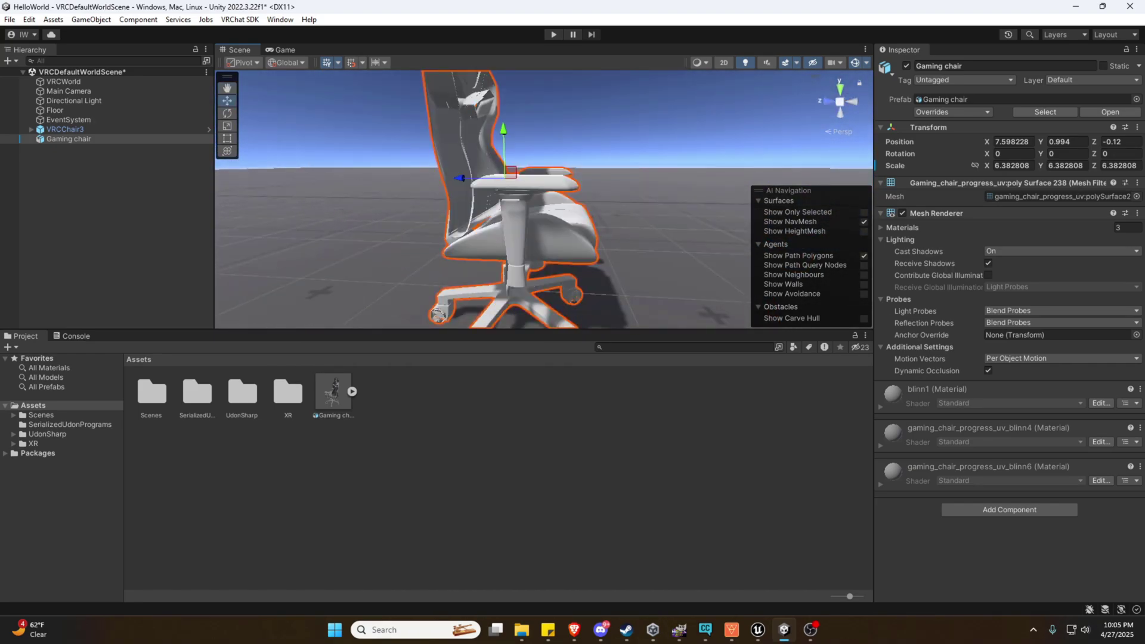
- Import the leather diffuse, leather nor, plastic nor and plastic textures from the Gaming chair source folder into Assets
mouse_move(522, 627)
left_click(396, 583)
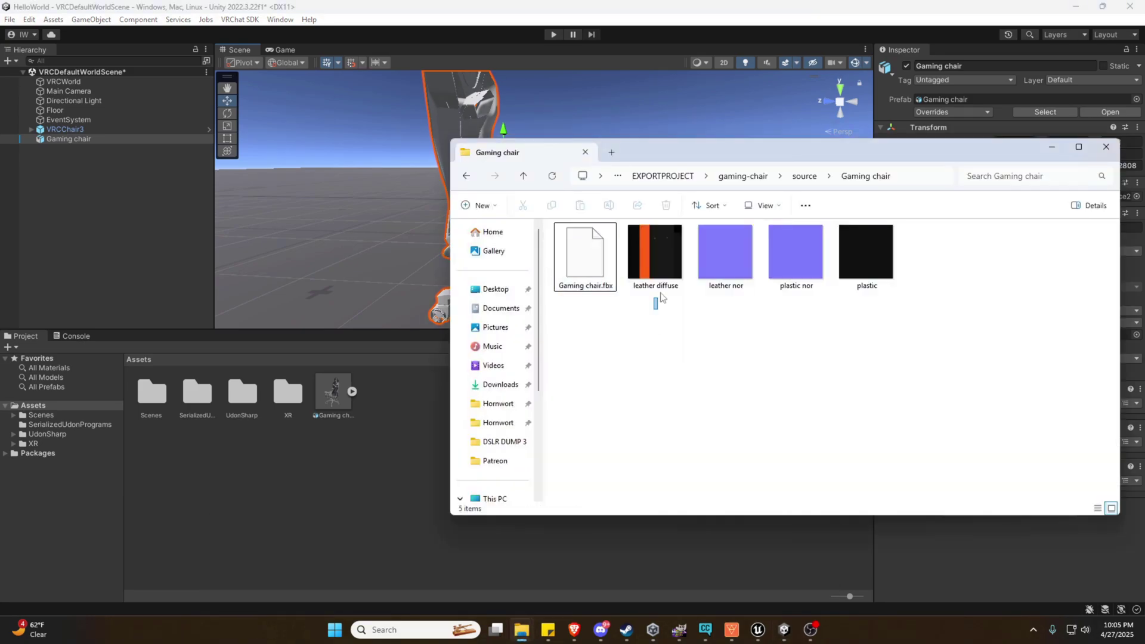
left_click_drag(655, 309, 875, 236)
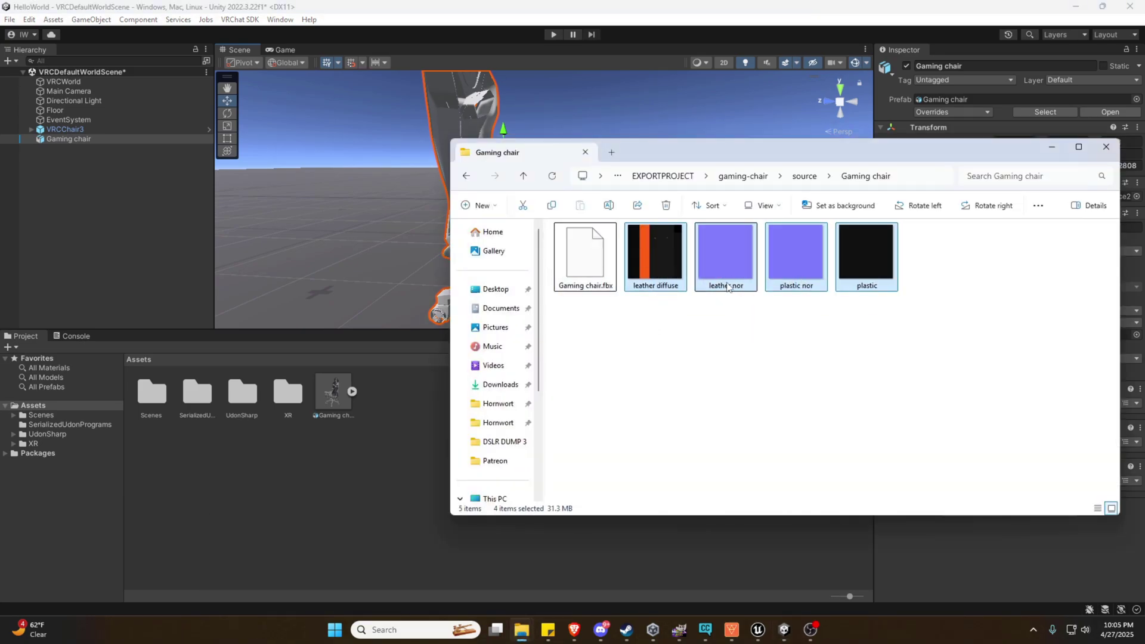
left_click_drag(753, 270, 338, 482)
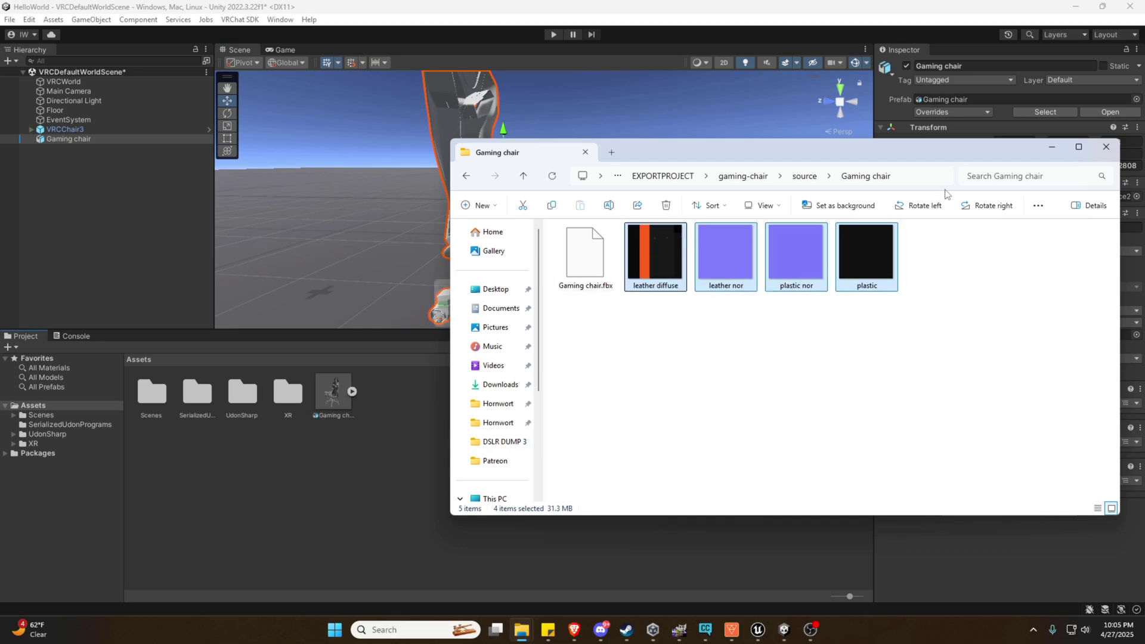
left_click(1053, 148)
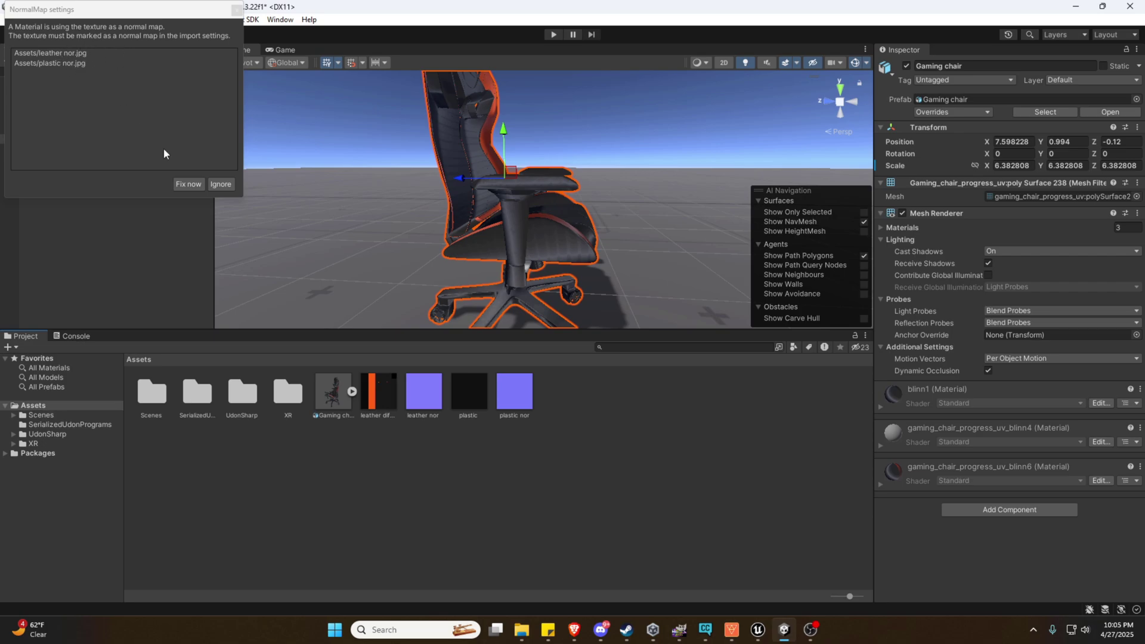
- Fix the leather nor and plastic nor textures as normal maps and inspect the chair's surface up close
left_click(188, 185)
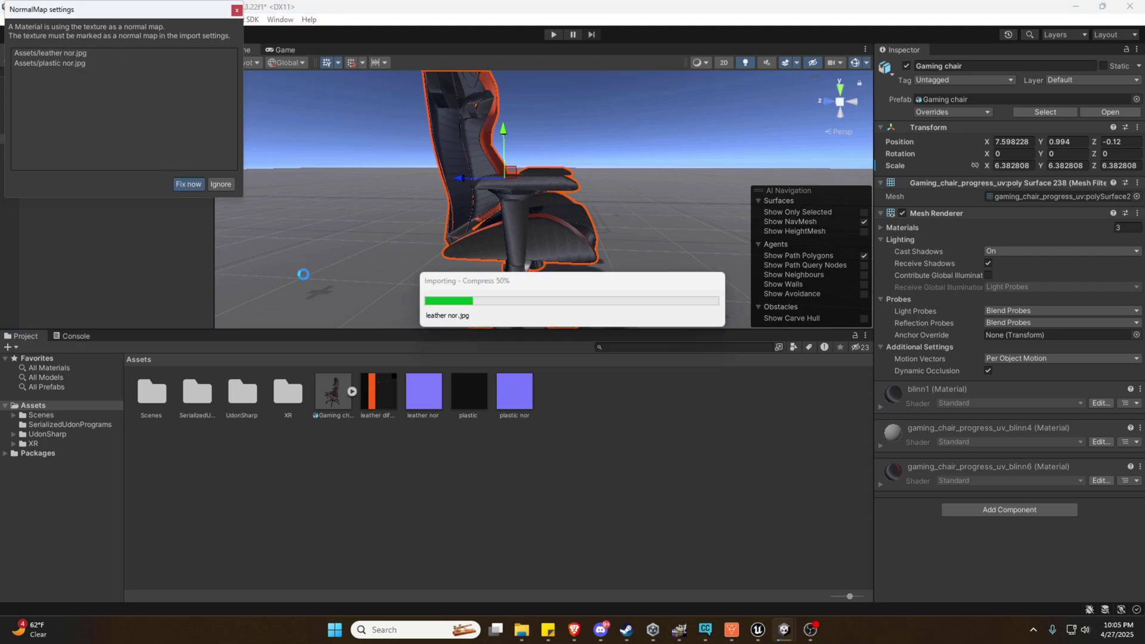
mouse_move(495, 247)
right_mouse_down()
mouse_move(477, 255)
mouse_move(505, 265)
right_mouse_up()
key("w")
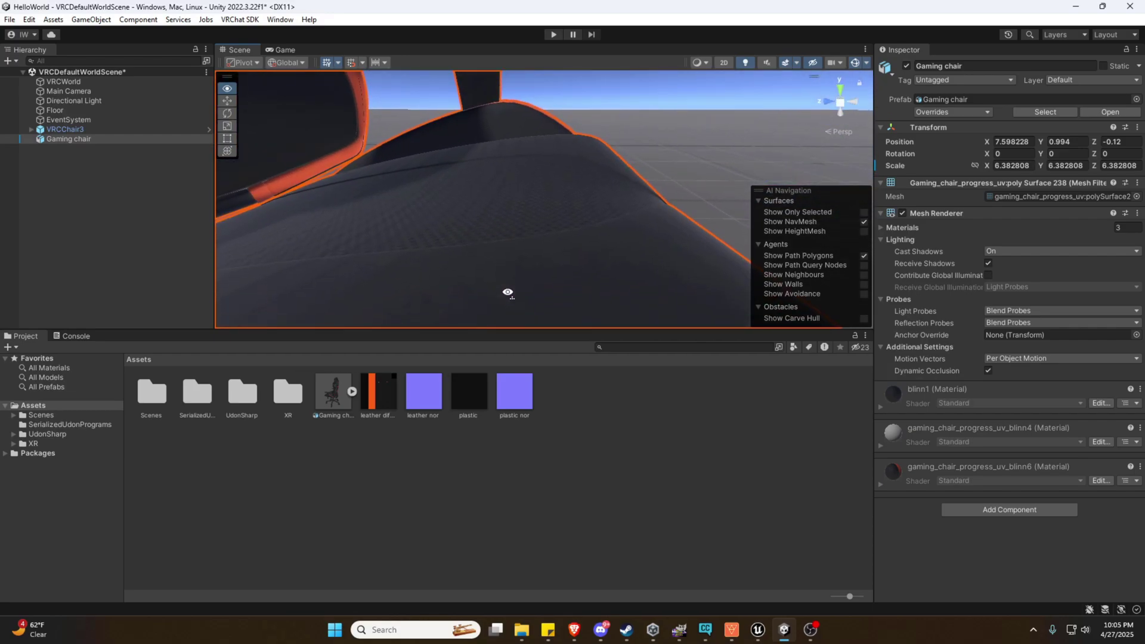
right_click_drag(508, 292, 210, 285)
key("w")
key("s")
- Review the max size options of the plastic nor texture and the import settings of the other chair textures
left_click(513, 392)
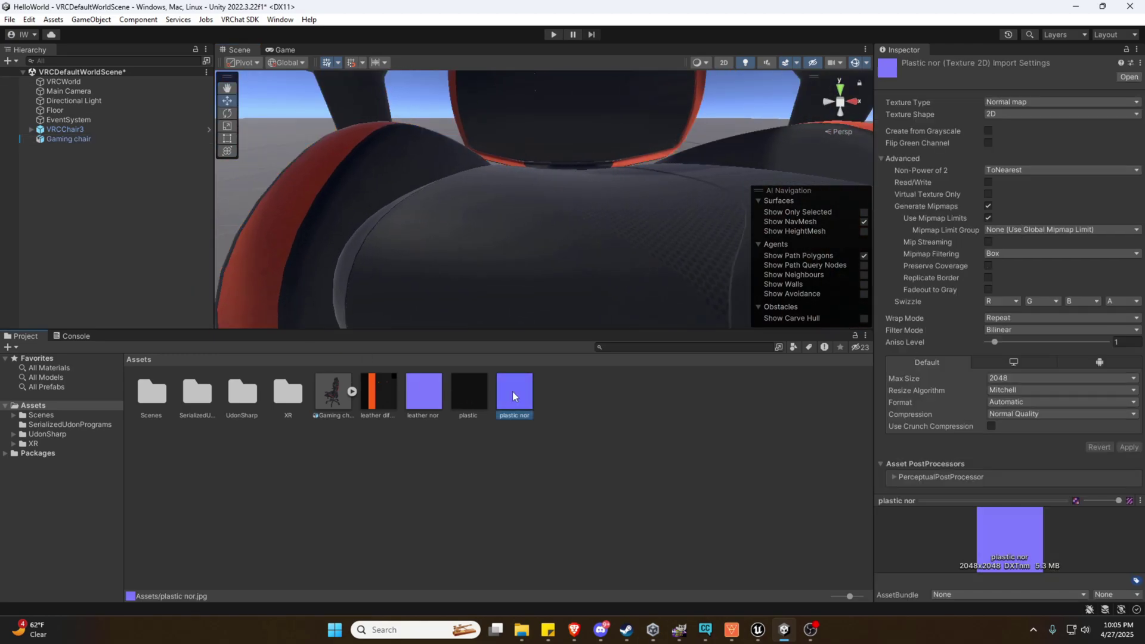
left_click(1014, 378)
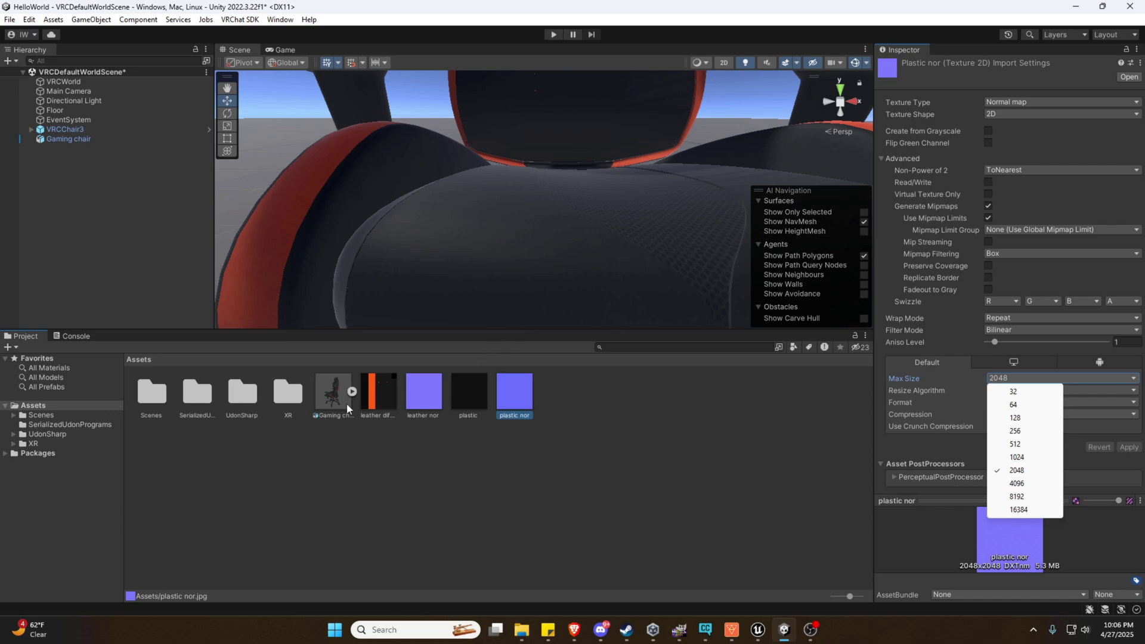
left_click(371, 403)
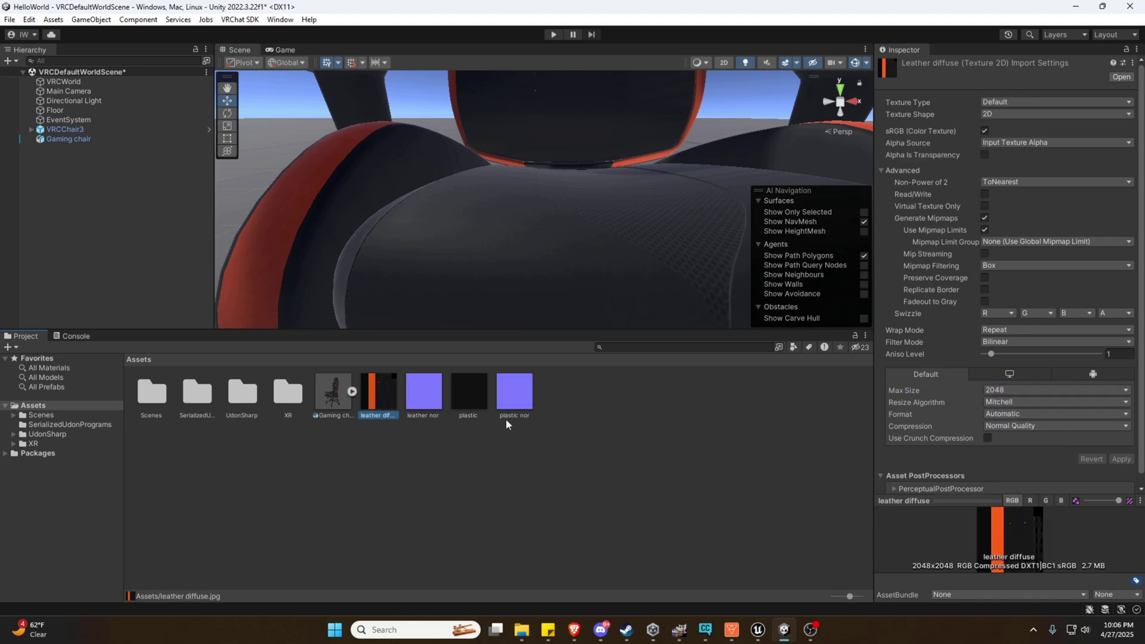
left_click(418, 401)
left_click(477, 398)
left_click(517, 401)
- Examine the textured Gaming chair in the scene both up close and from a distance
right_click_drag(584, 228, 772, 153)
scroll(589, 192, "down", 5)
scroll(589, 156, "up", 3)
scroll(598, 128, "up", 4)
key("s")
key("a")
key("w")
key("d")
key("s")
key("w")
key("s")
left_click(550, 260)
right_click_drag(656, 208, 472, 316)
key("w")
- Compare the leather diffuse and Gaming chair assets, then survey the chair in the scene from several angles and distances
left_click(381, 387)
left_click(330, 396)
left_click(507, 257)
right_click_drag(507, 257, 1132, 221)
scroll(628, 226, "down", 1)
scroll(702, 225, "down", 1)
scroll(701, 226, "down", 1)
key("w")
key("s")
key("w")
key("s")
key("s")
key("w")
key("s")
key("d")
key("s")
scroll(551, 199, "up", 5)
scroll(632, 194, "up", 6)
scroll(621, 226, "down", 10)
scroll(729, 241, "down", 5)
scroll(704, 257, "up", 8)
scroll(250, 223, "up", 2)
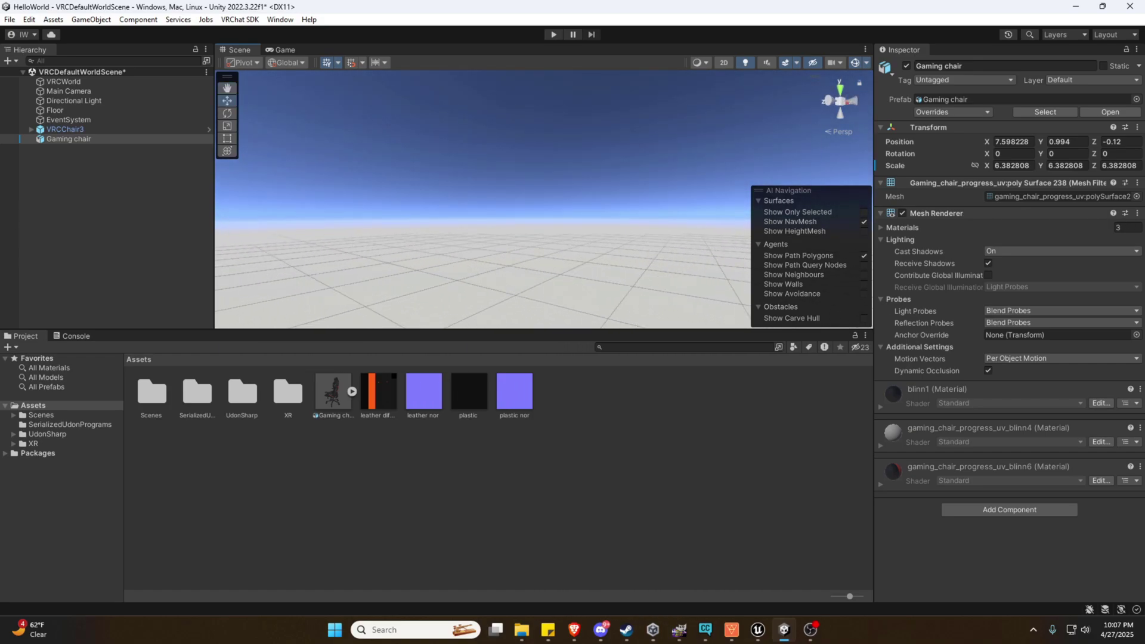
double_click(76, 141)
right_click_drag(428, 175, 722, 230)
- Delete the Gaming chair model and its four textures from the Assets folder
left_click(415, 458)
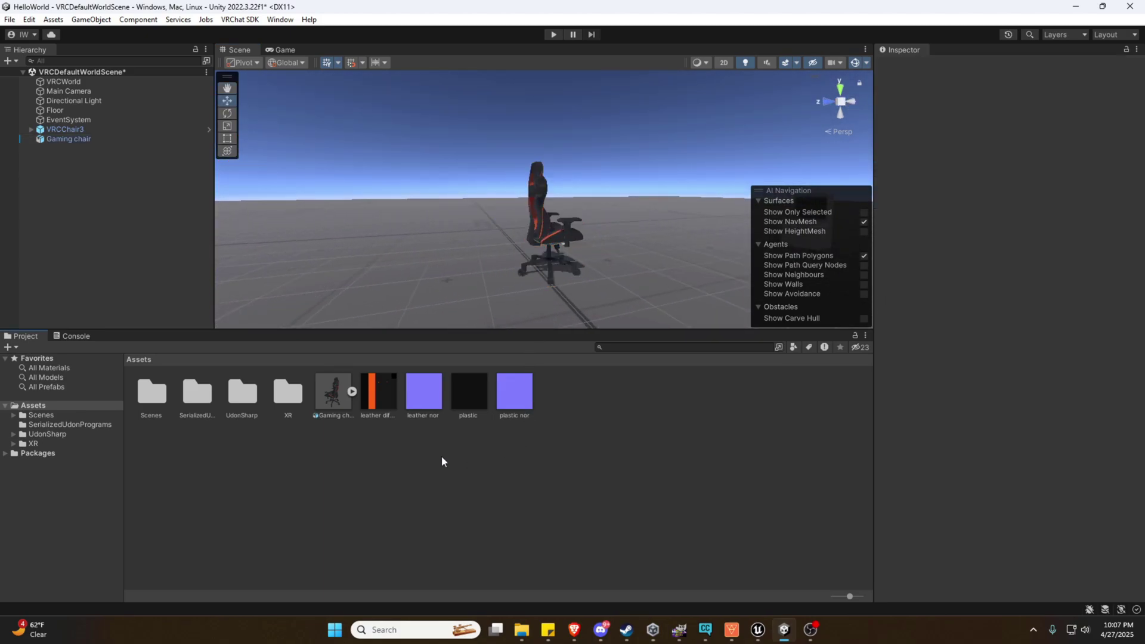
left_click(342, 401)
left_click(378, 393, "ctrl")
left_click(414, 403, "ctrl")
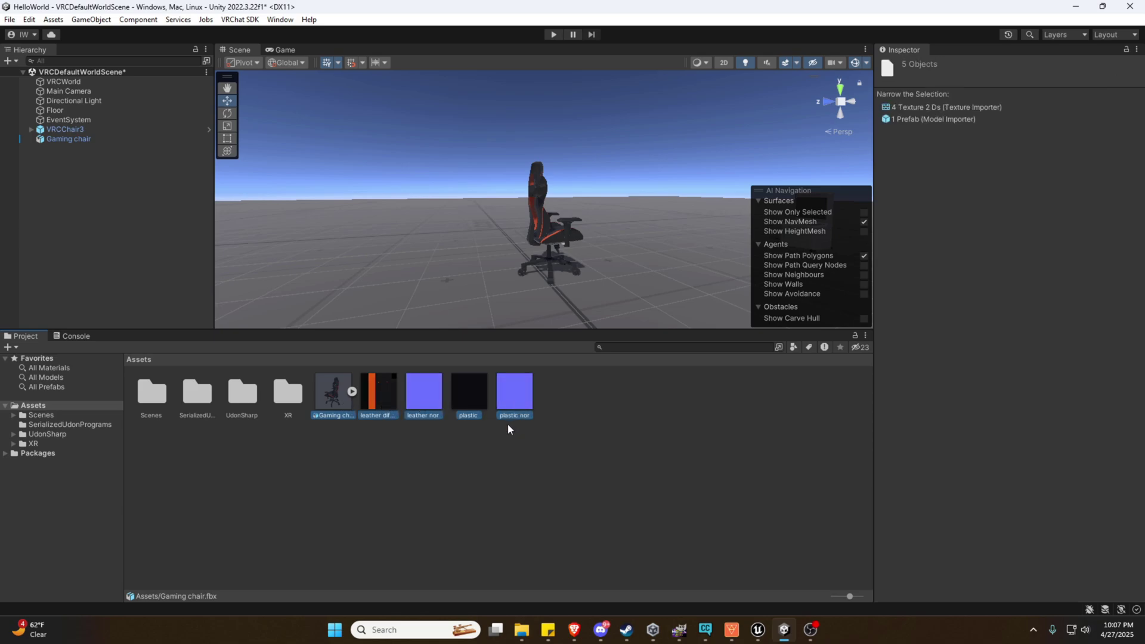
key("Delete")
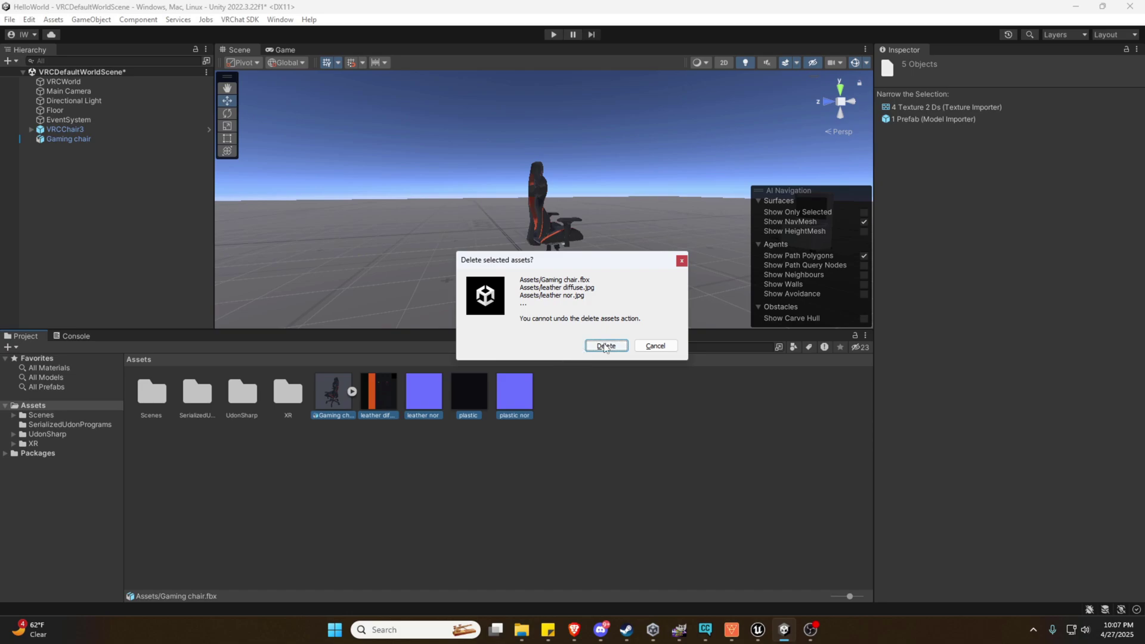
left_click(603, 343)
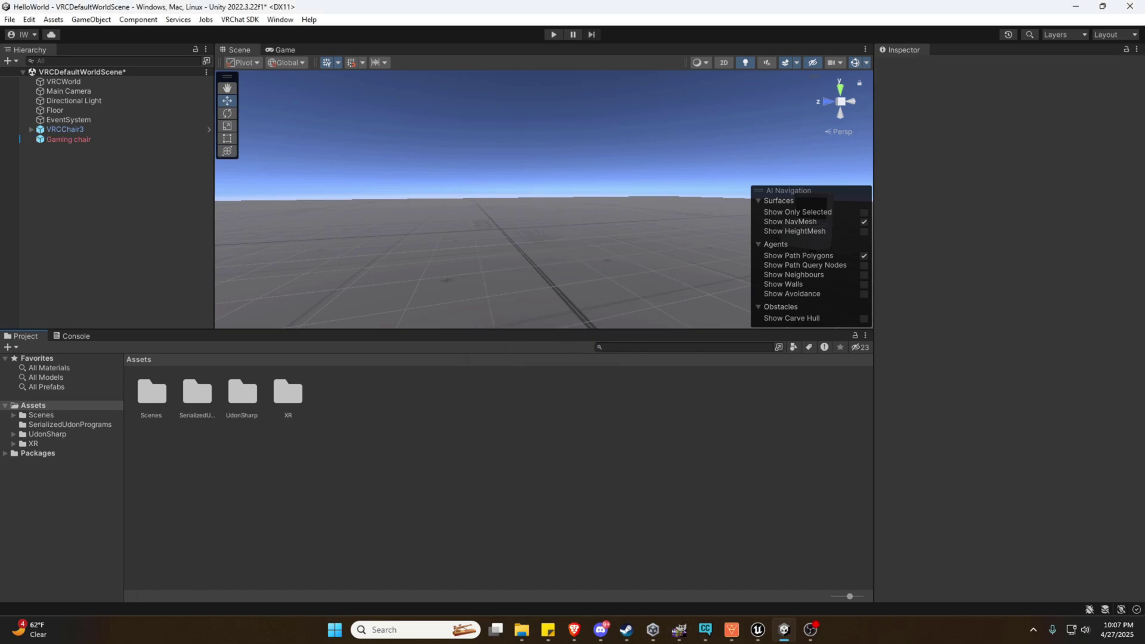
- Import leather_chair(FBX).fbx from the leather-chair source folder in File Explorer into the project's Assets folder
left_click(521, 630)
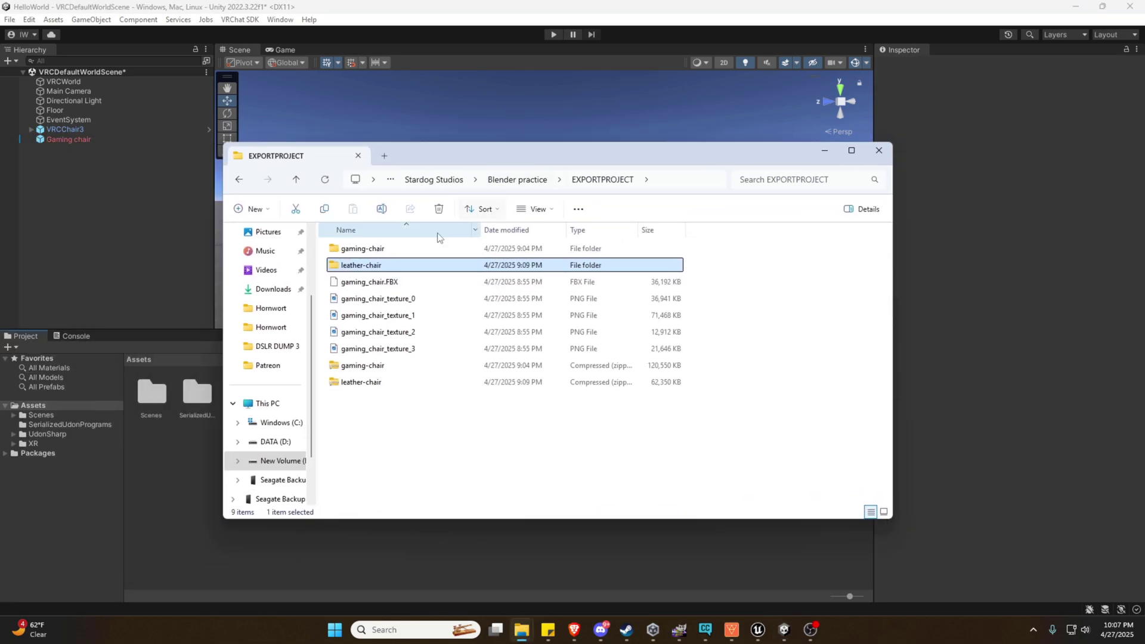
double_click(371, 265)
double_click(379, 247)
left_click_drag(377, 155, 561, 126)
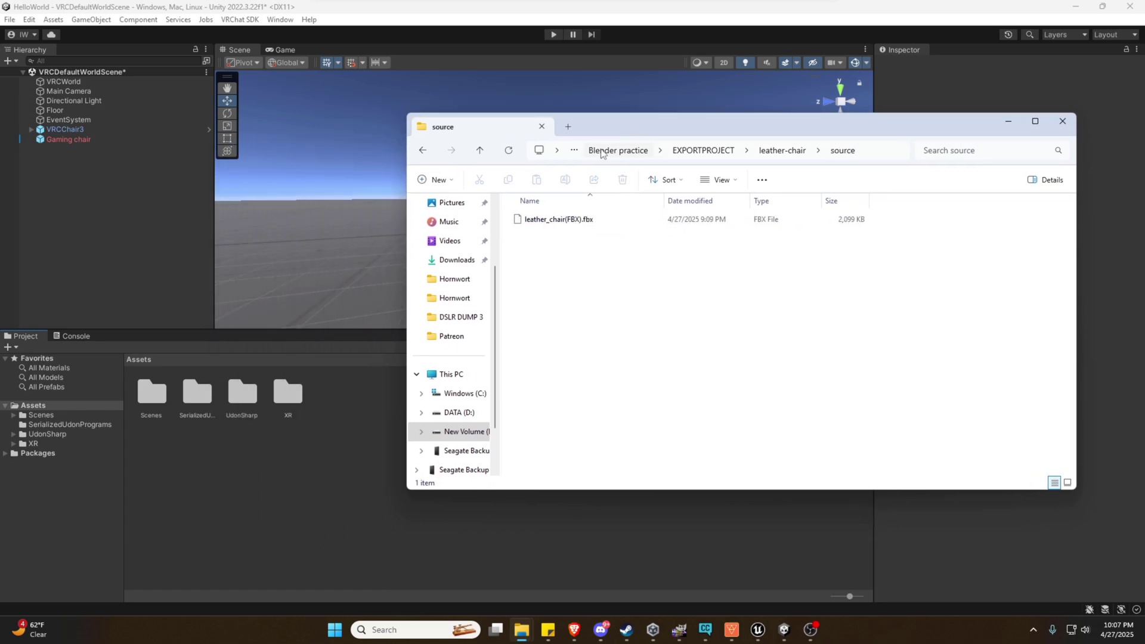
left_click_drag(551, 223, 359, 428)
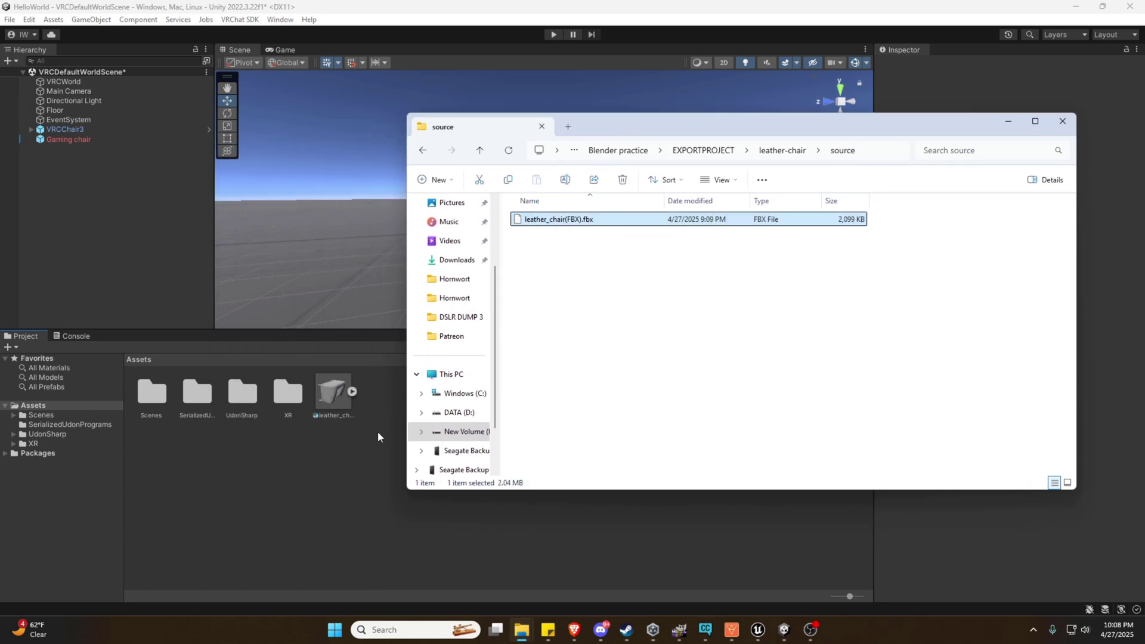
- Place the leather_chair(FBX) model in the scene on the floor beside VRCChair3 at about X 8.55, Z -6.503
left_click(335, 396)
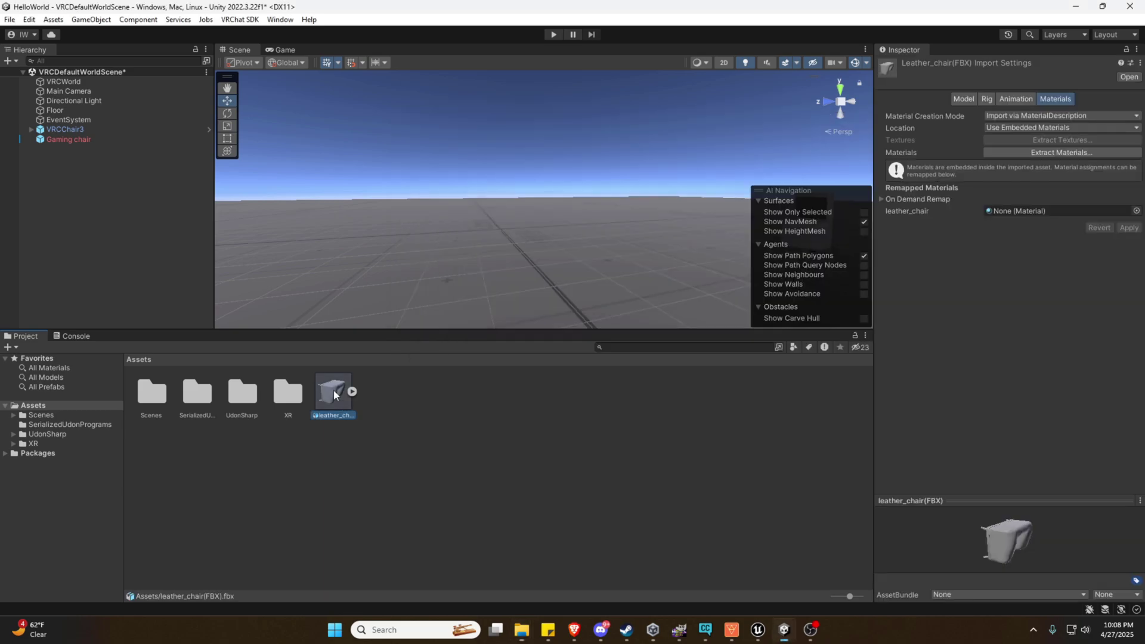
left_click_drag(335, 397, 475, 288)
right_click_drag(475, 288, 681, 275)
left_click_drag(474, 294, 606, 230)
left_click_drag(556, 202, 538, 188)
key("f")
left_click_drag(519, 276, 553, 239)
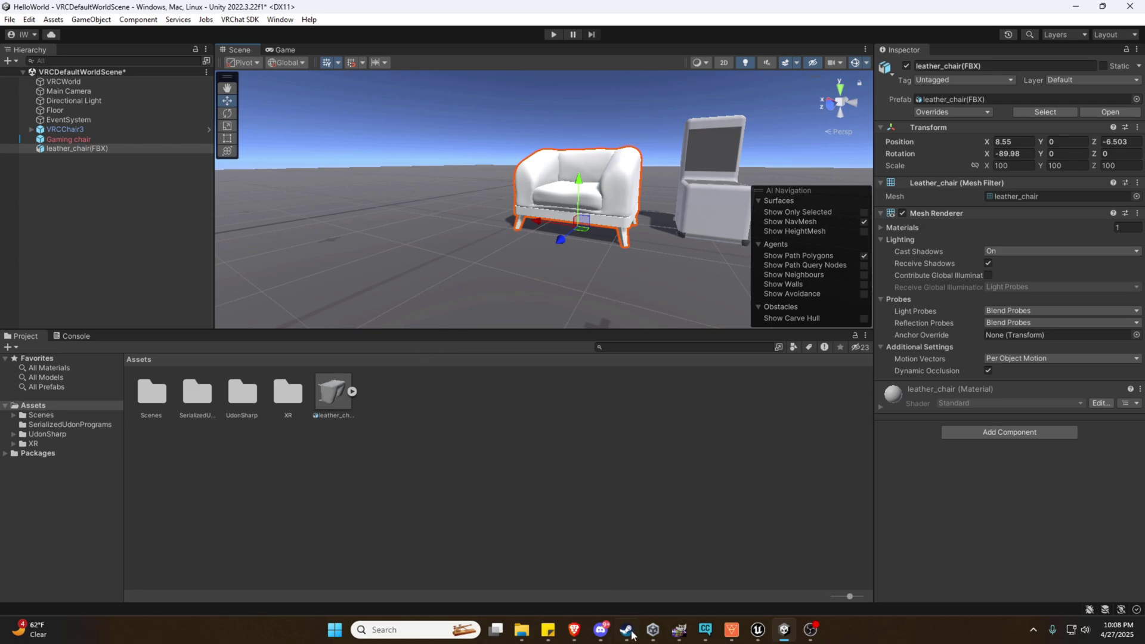
- Import the six images from the leather-chair textures folder into Assets and fix leather_chair_Normal's import setting as a normal map
mouse_move(522, 630)
left_click(751, 567)
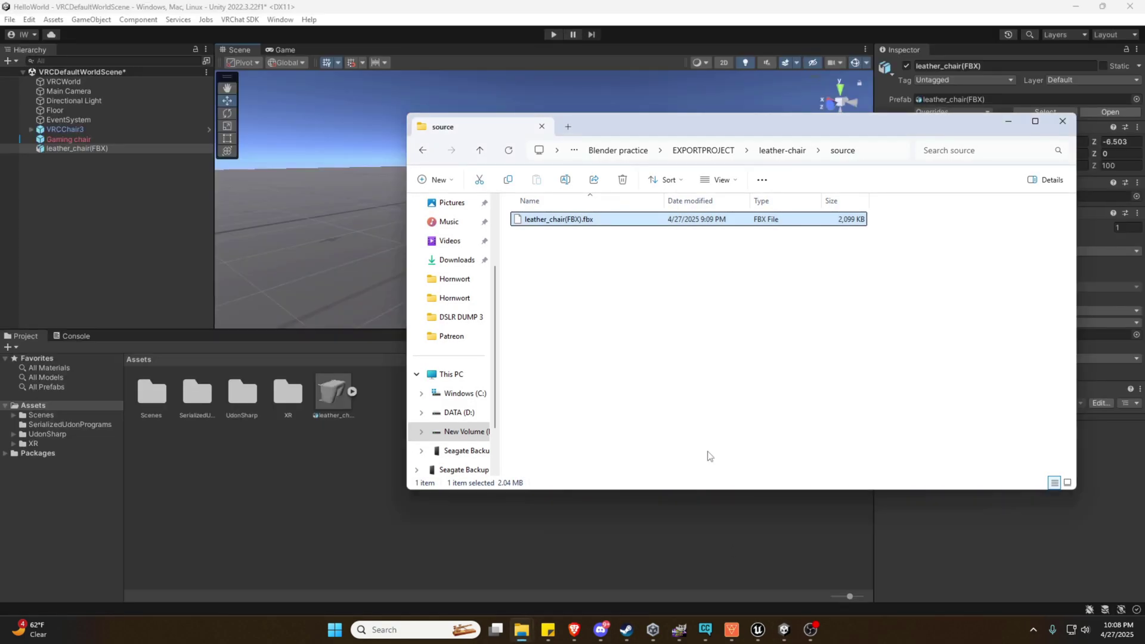
left_click(772, 149)
double_click(558, 238)
left_click_drag(544, 308, 925, 200)
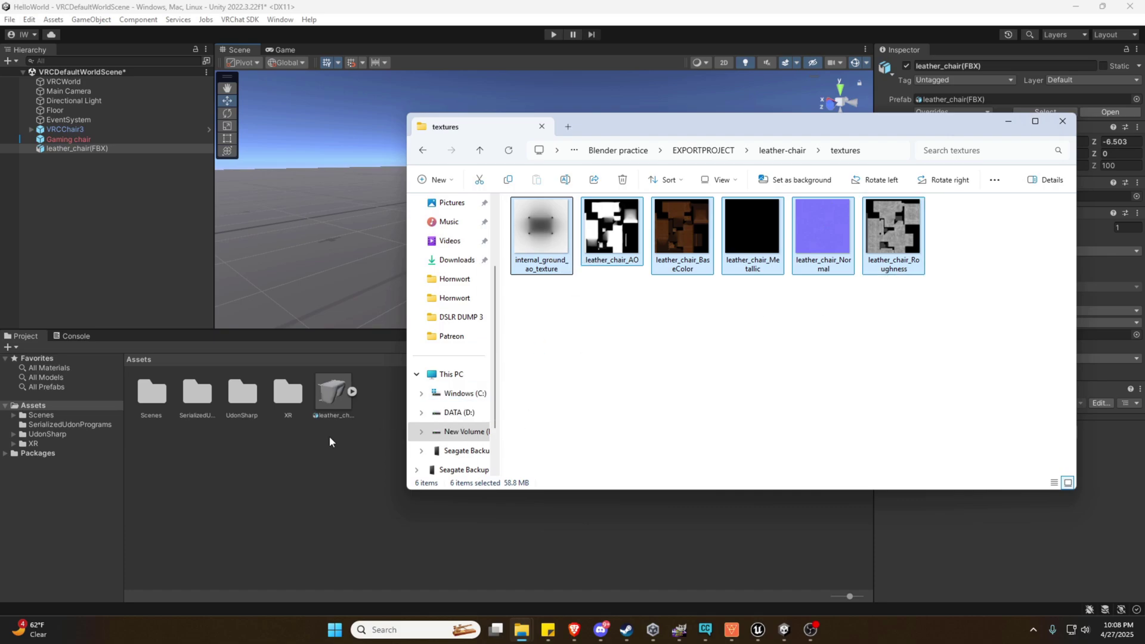
left_click(1009, 122)
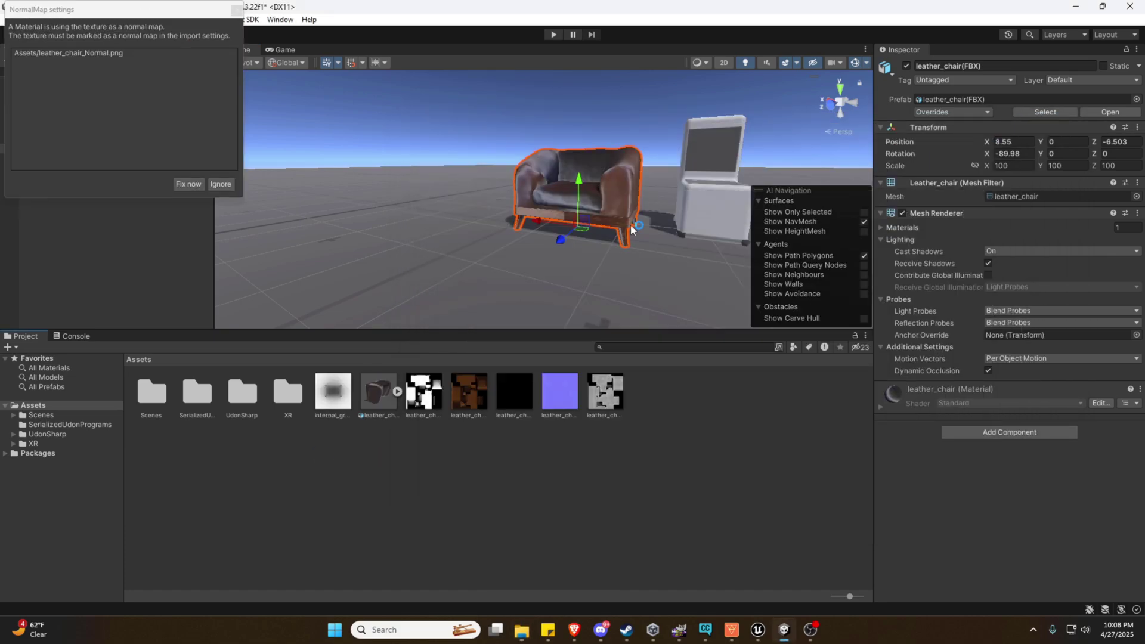
left_click(196, 185)
- Examine the leather chair's textured surface up close, then look over the imported model and its texture assets
right_click_drag(440, 253, 470, 276)
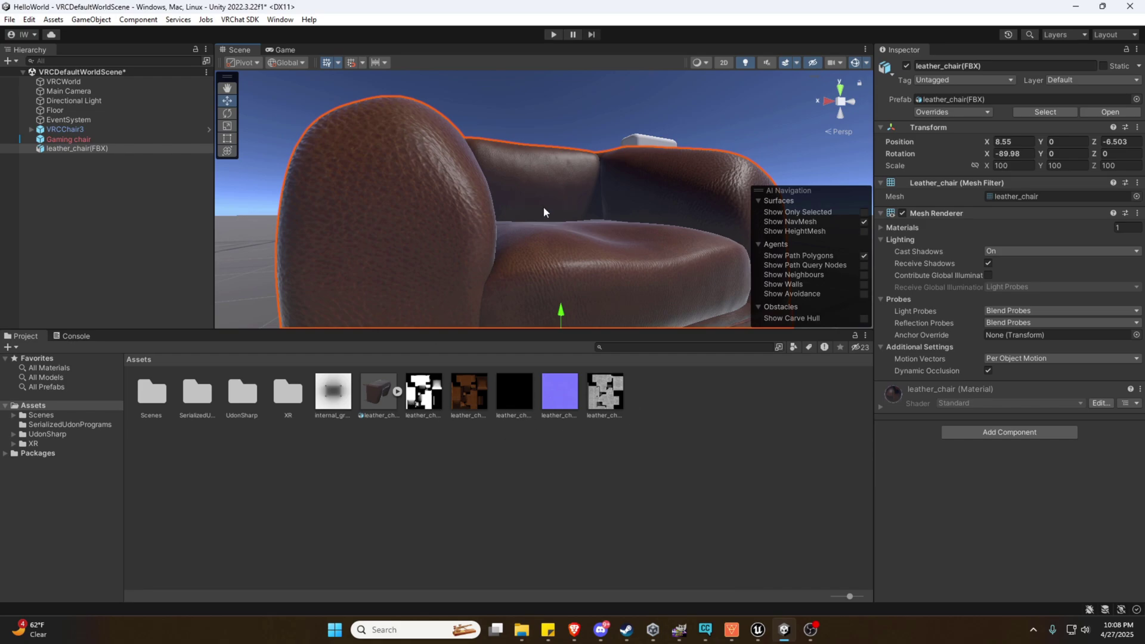
right_click_drag(543, 210, 459, 158)
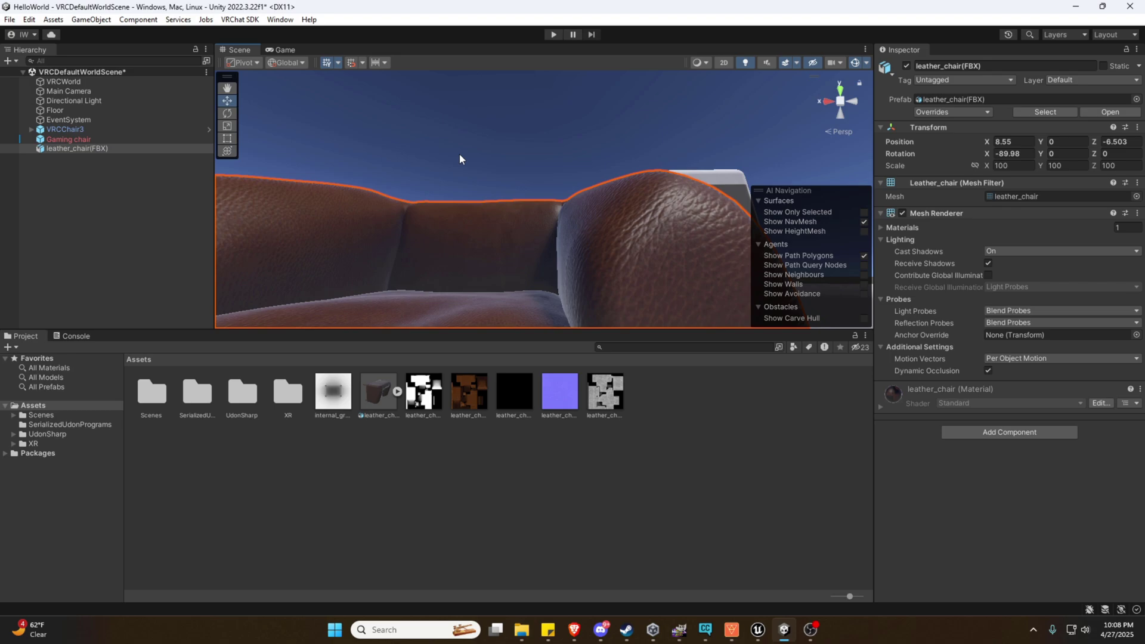
right_click_drag(459, 154, 556, 272)
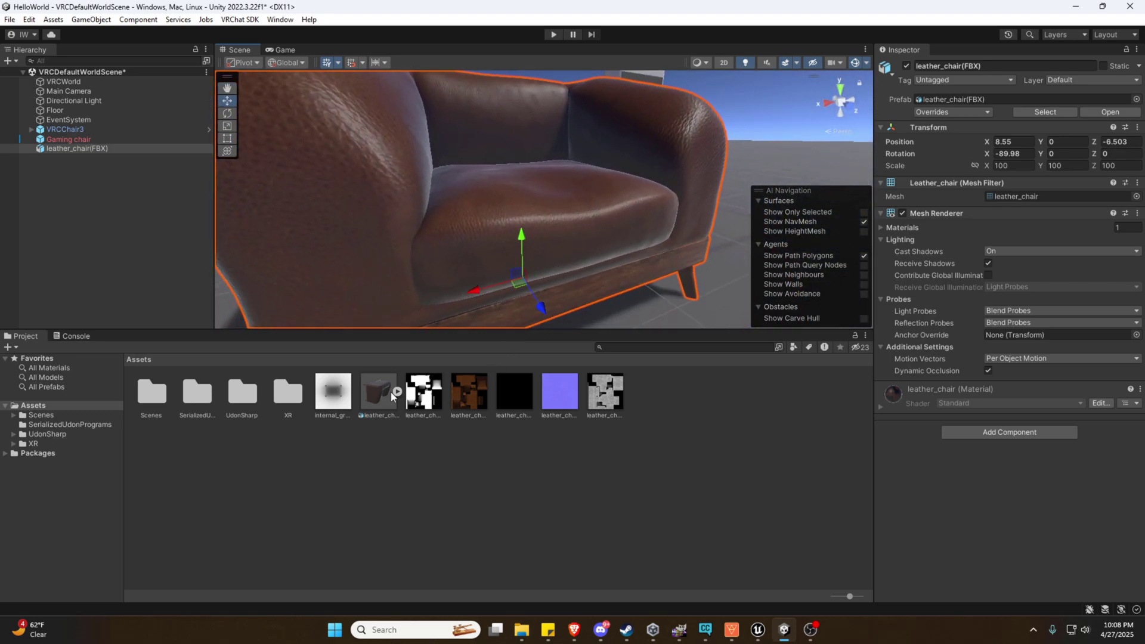
left_click(369, 392)
left_click(477, 395)
left_click(520, 389)
left_click(563, 392)
left_click(619, 392)
- Move the leather chair back along its Z axis to about -7.033, in line with VRCChair3
right_click_drag(577, 213, 492, 244)
key("s")
key("w")
left_click(492, 244)
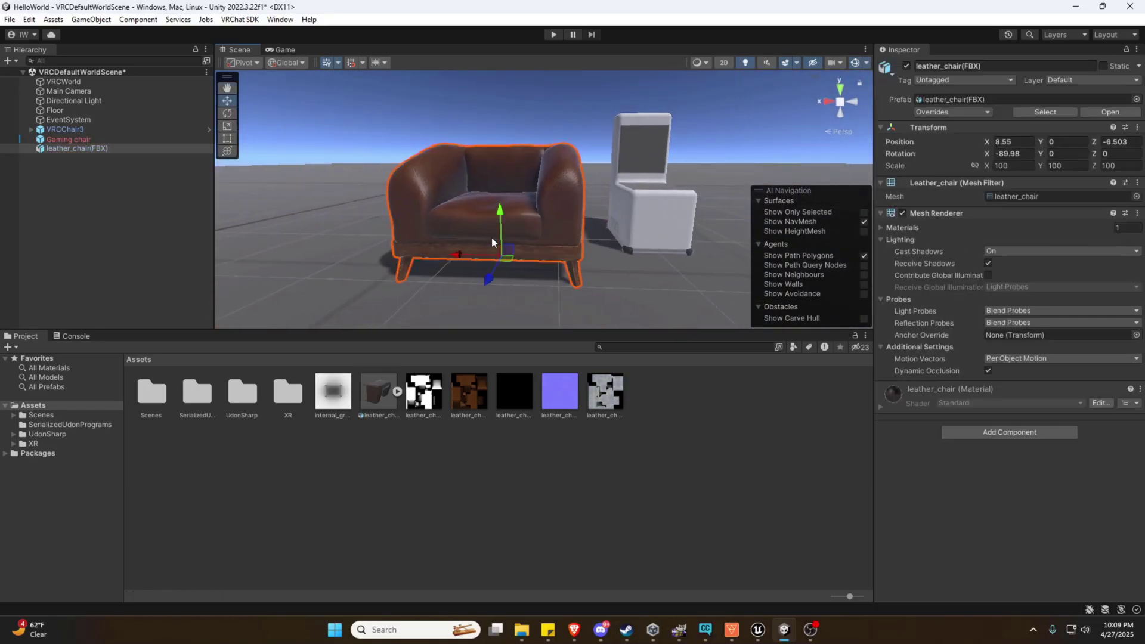
left_click_drag(489, 281, 504, 246)
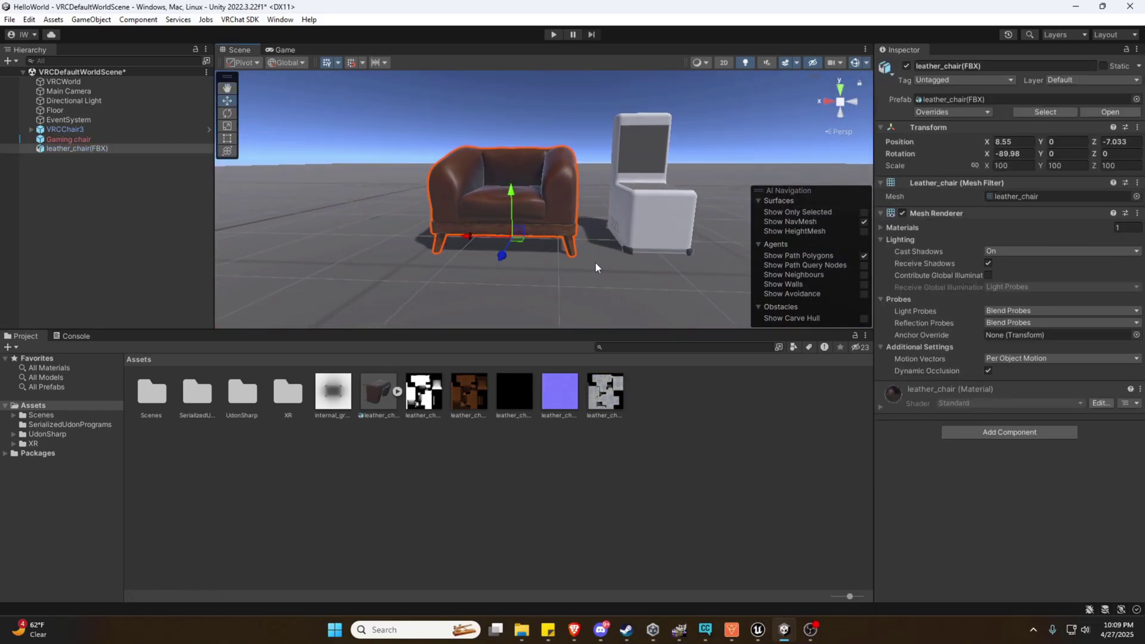
- Check VRCChair3's components, then add a Box Collider with Is Trigger enabled to the leather chair
right_click_drag(596, 267, 664, 224)
left_click(664, 224)
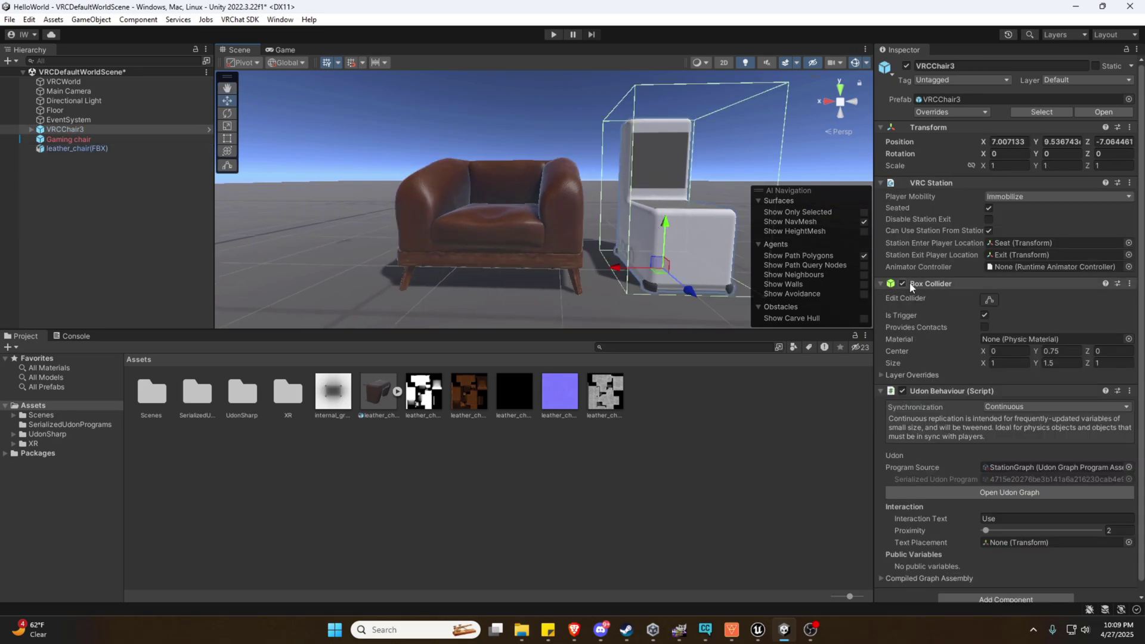
left_click(535, 240)
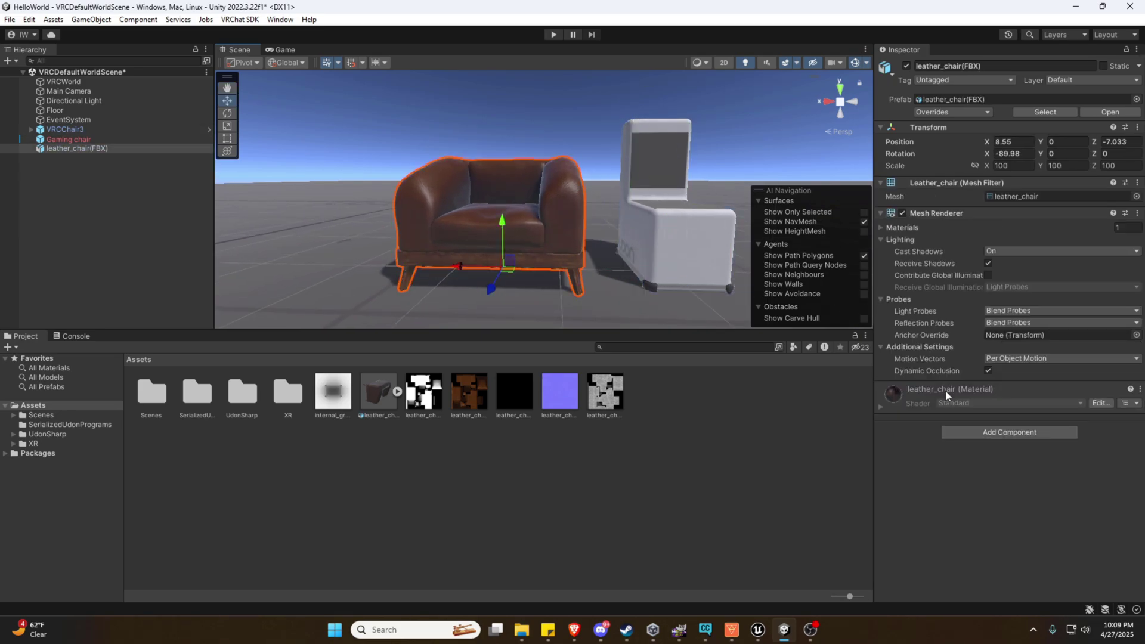
left_click(1024, 436)
type("BOX")
key("Return")
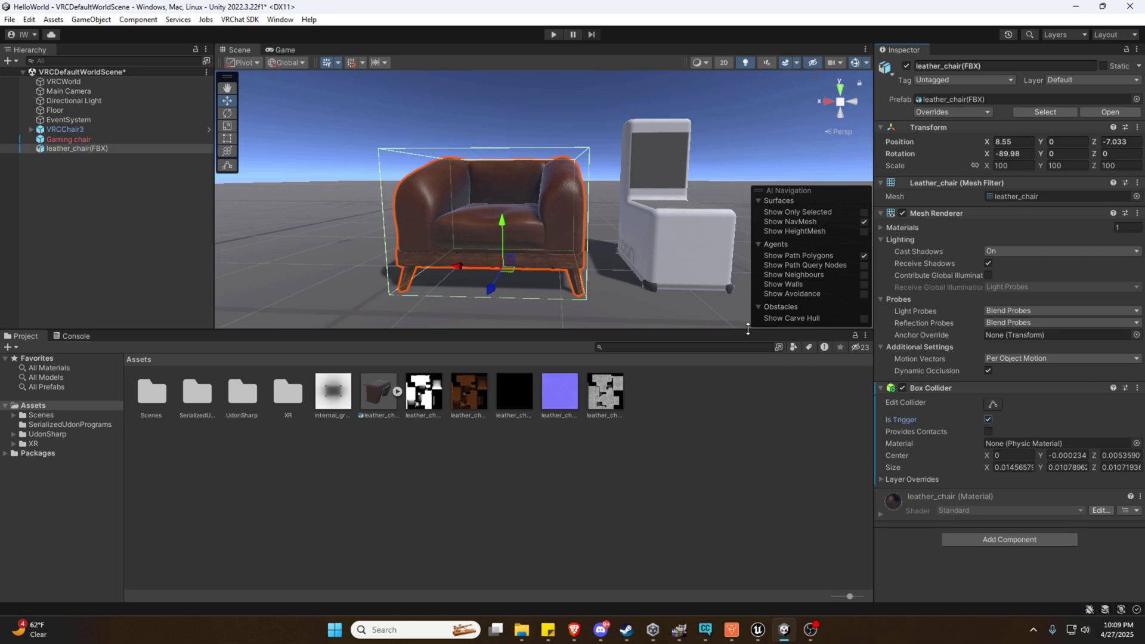
- Add a VRC Station component to the leather chair with Player Mobility set to Immobilize
left_click(661, 233)
left_click(981, 539)
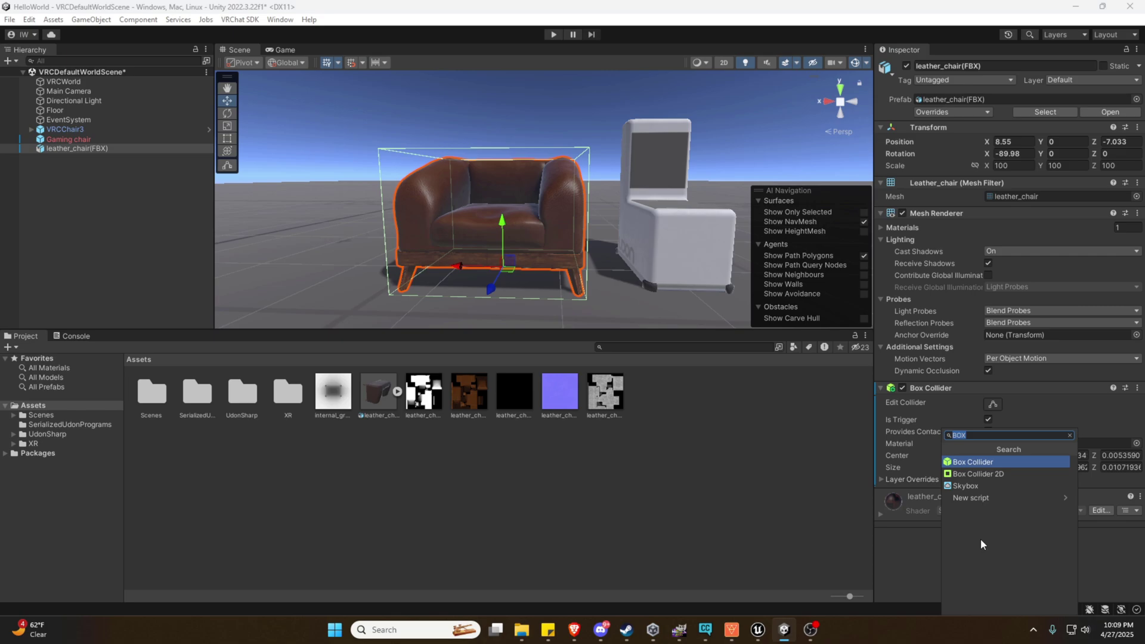
type("VRCSTATION")
key("Return")
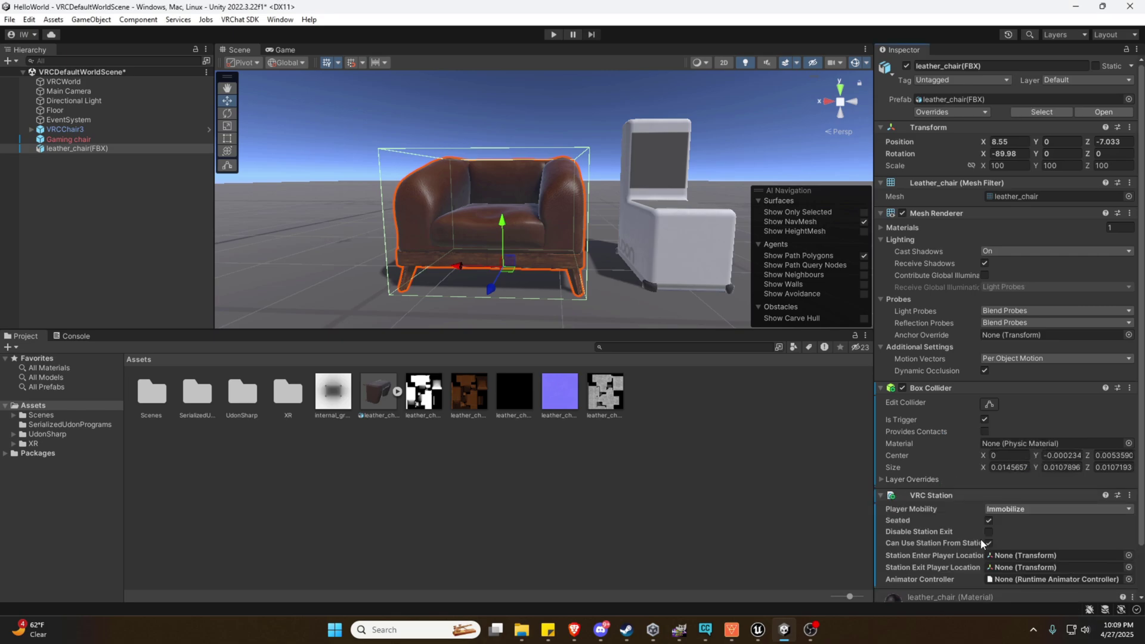
scroll(993, 431, "down", 2)
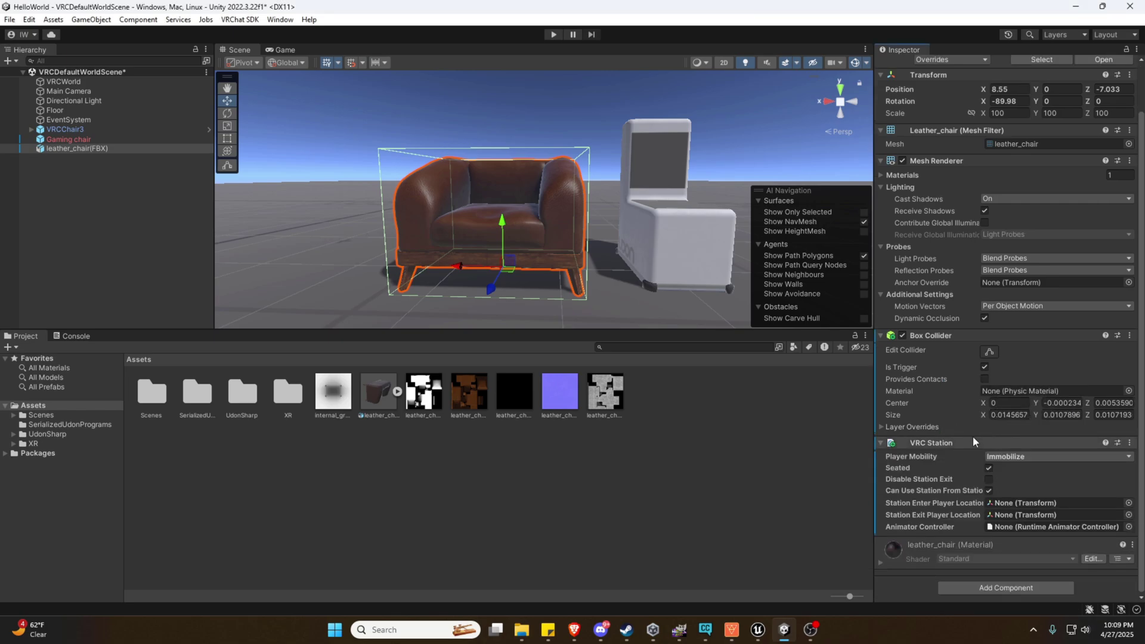
left_click(1009, 456)
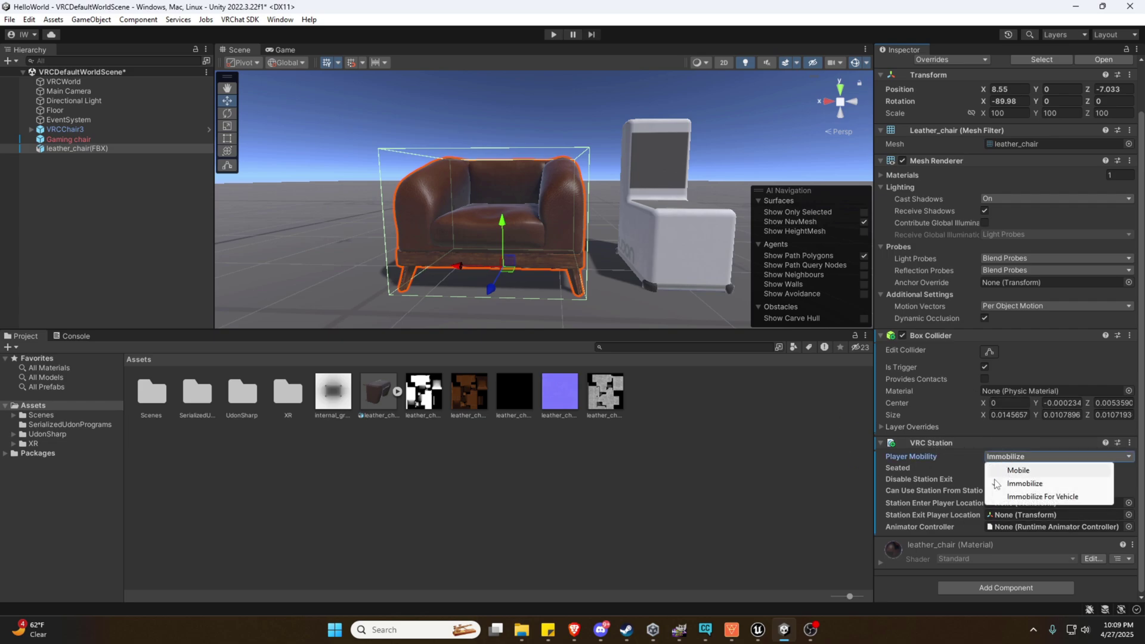
left_click(1030, 486)
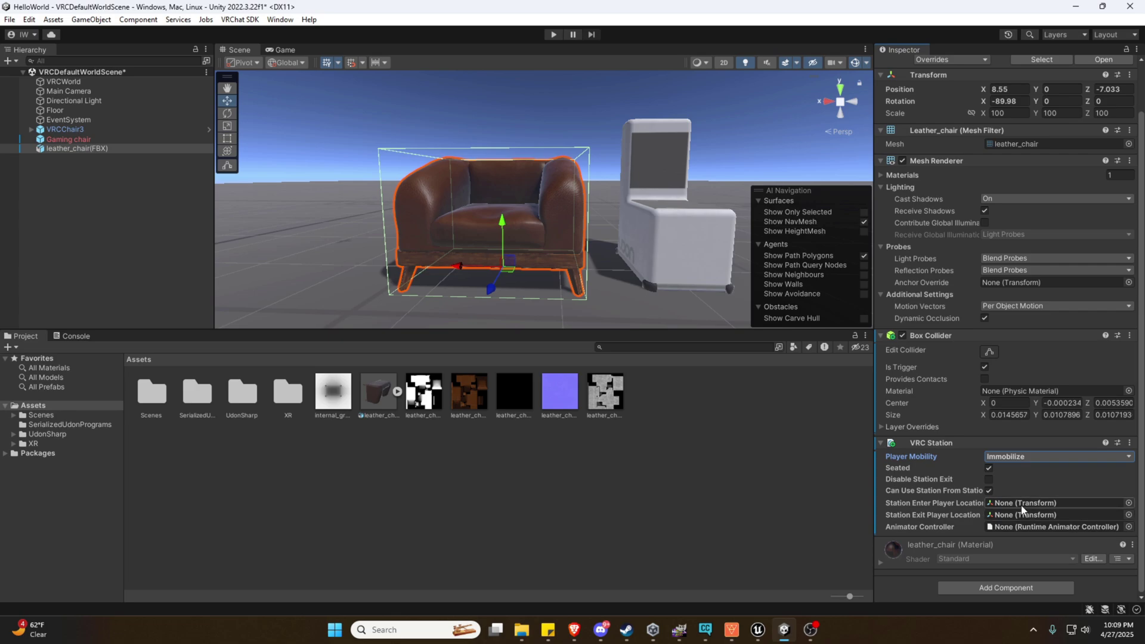
- Create an empty object in the scene hierarchy for the leather chair's seat position
right_click_drag(515, 285, 555, 286)
key("a")
left_click(9, 61)
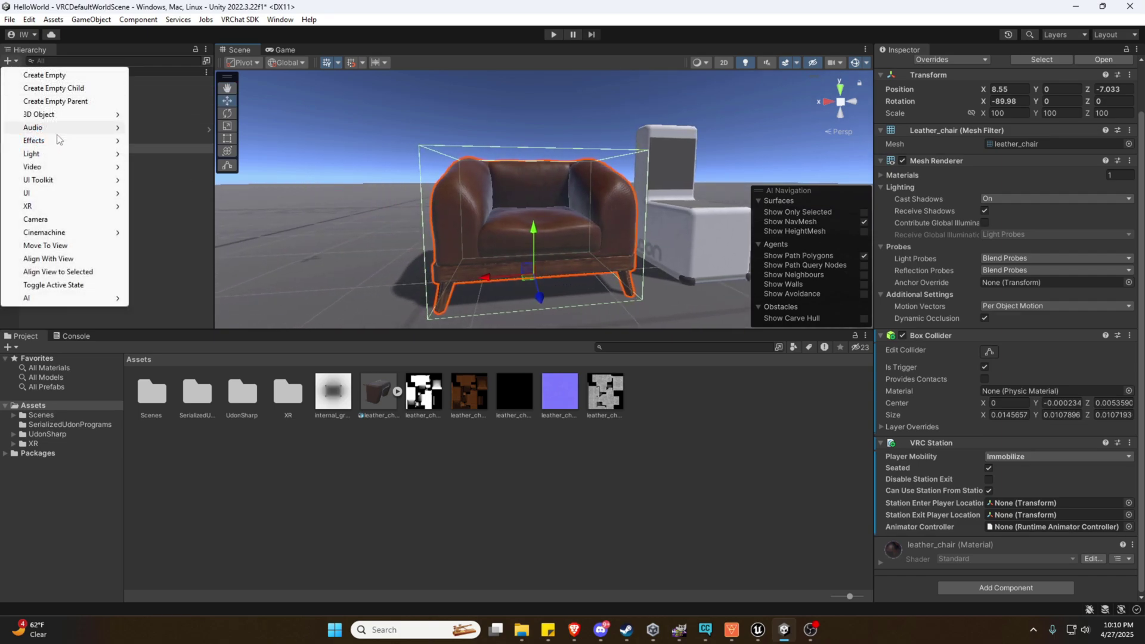
left_click(69, 78)
- Position the empty object over the leather chair's seat cushion at about X 8.531, Y 0.638, Z -6.782
key("a")
right_click_drag(515, 235, 570, 230)
left_click_drag(570, 197, 672, 287)
left_click_drag(504, 265, 491, 275)
left_click_drag(564, 267, 299, 241)
right_click_drag(298, 242, 555, 242)
left_click_drag(533, 244, 550, 246)
left_click_drag(596, 205, 597, 216)
right_click_drag(629, 238, 649, 257)
key("w")
scroll(649, 257, "down", 10)
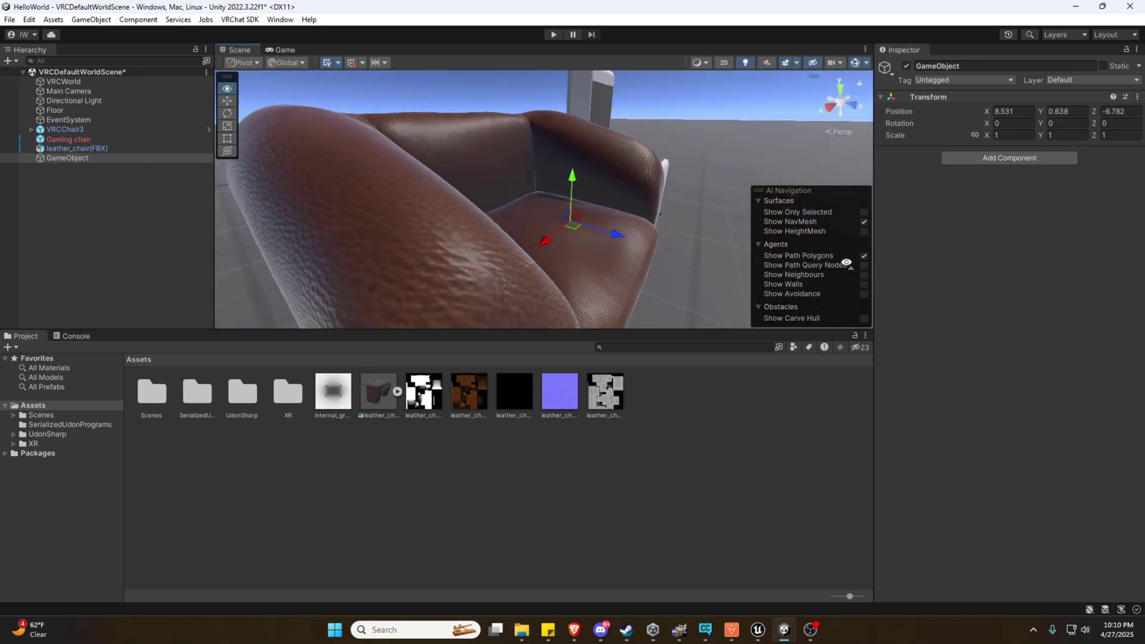
- Rename the empty object on the chair's seat as MyChairSeatedPosition
left_click(83, 149)
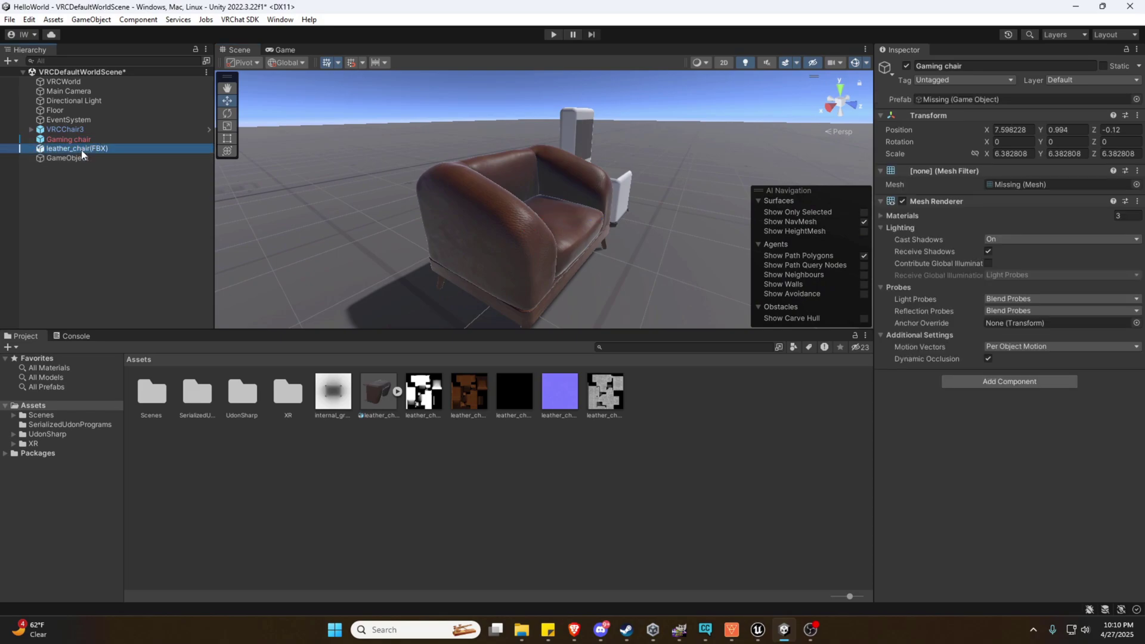
left_click(66, 159)
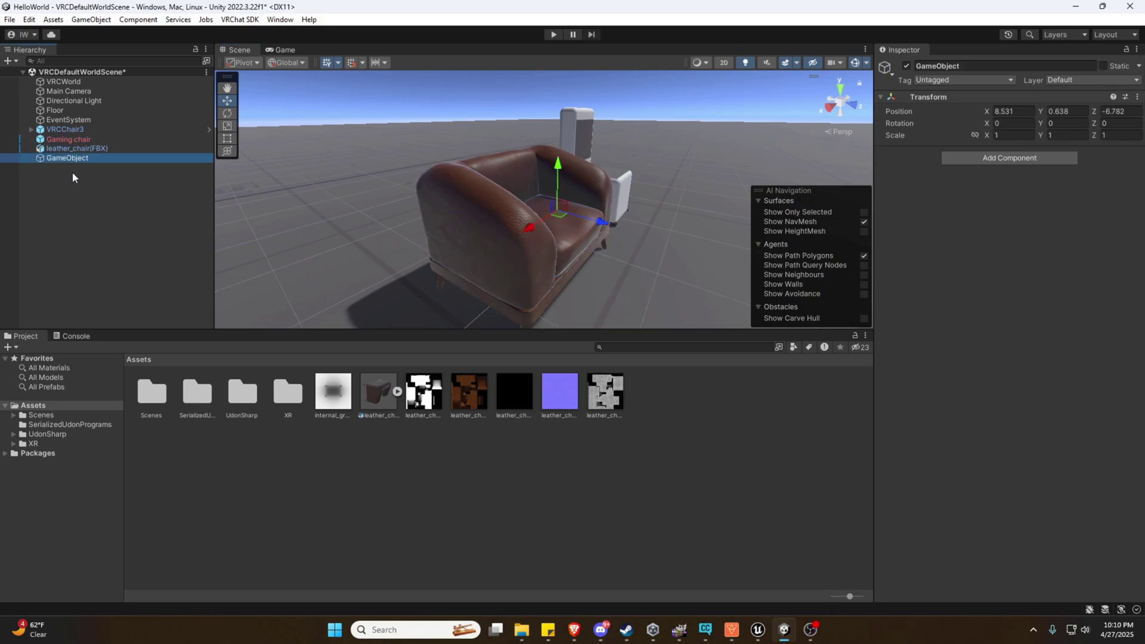
left_click(953, 65)
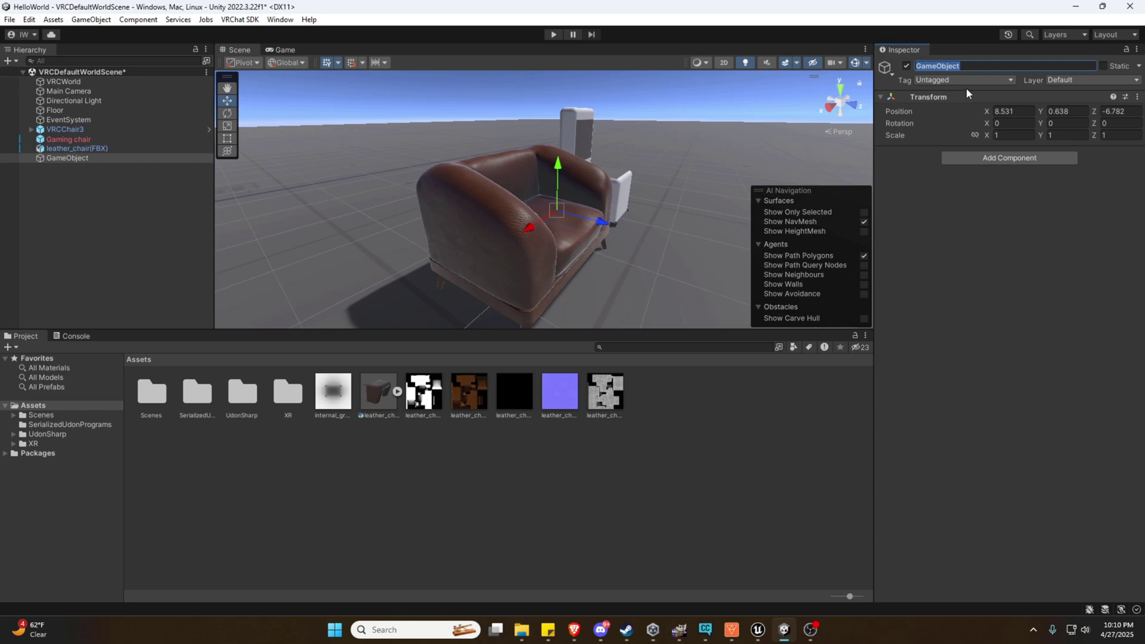
key("BackSpace")
type("MyChairSeatedPosition")
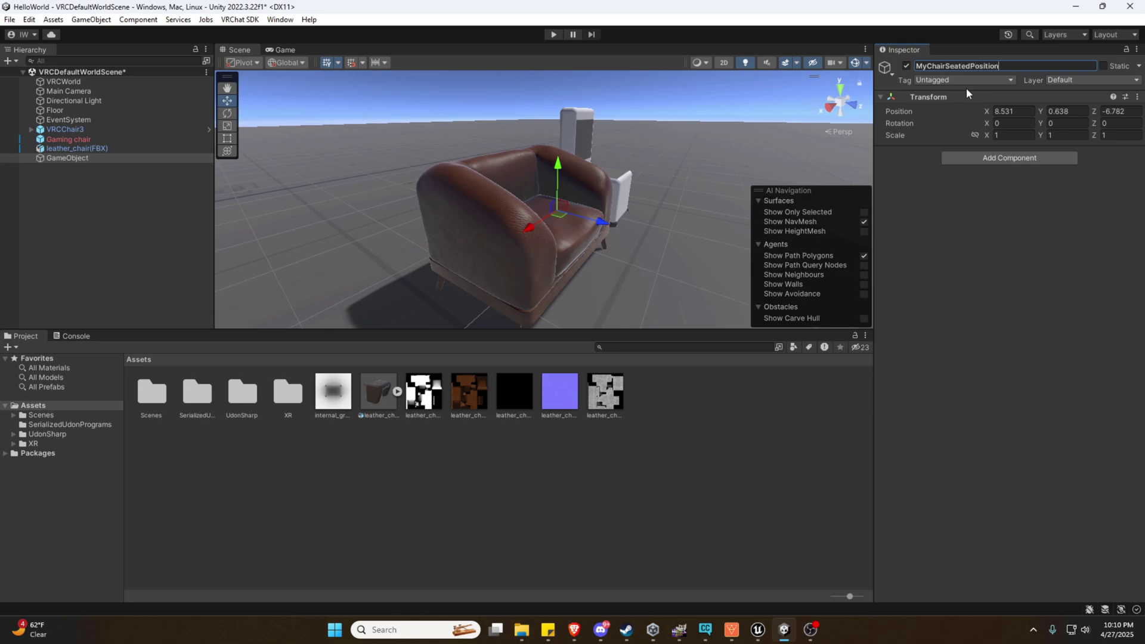
- Assign MyChairSeatedPosition as the Station Enter Player Location of the leather chair's VRC Station
left_click(83, 149)
left_click(75, 159)
left_click(69, 148)
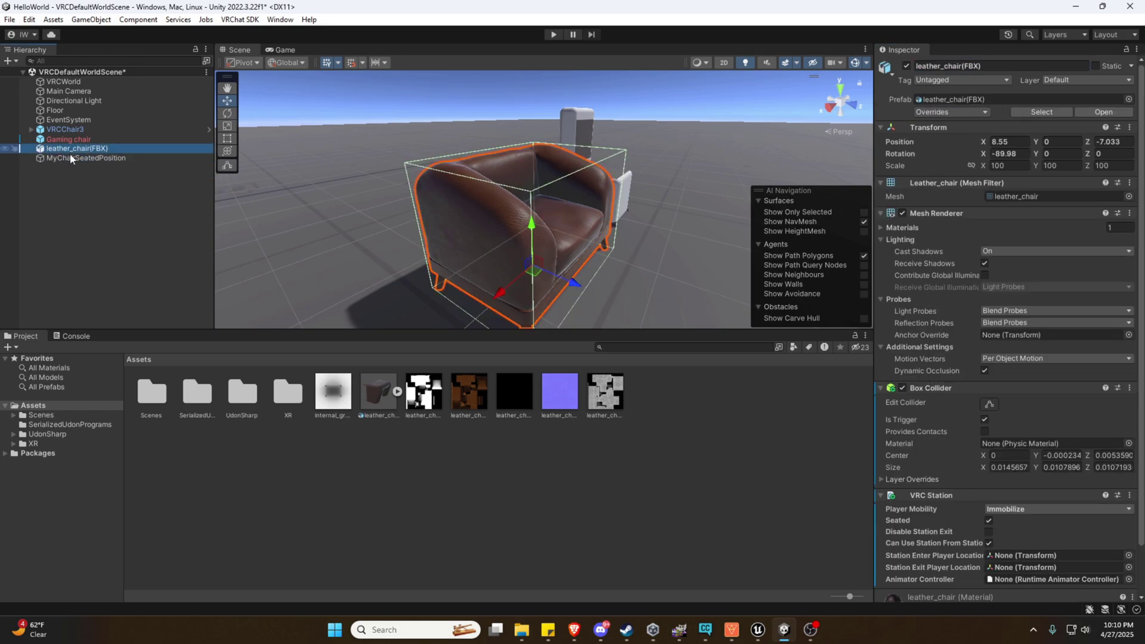
left_click_drag(70, 158, 1012, 558)
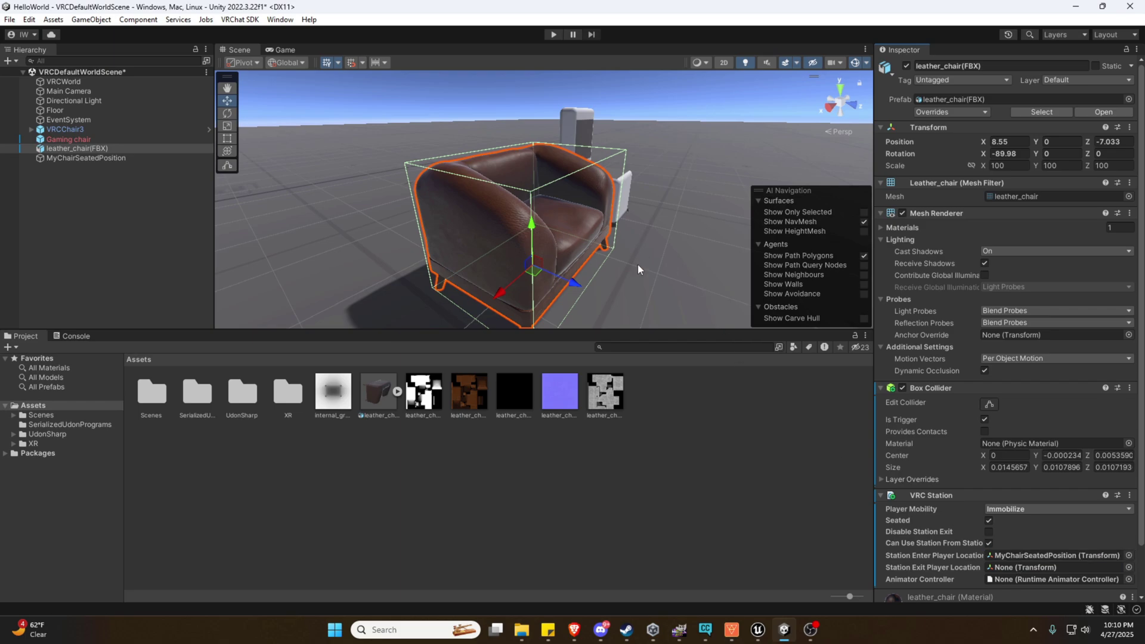
left_click_drag(667, 257, 578, 251, "alt")
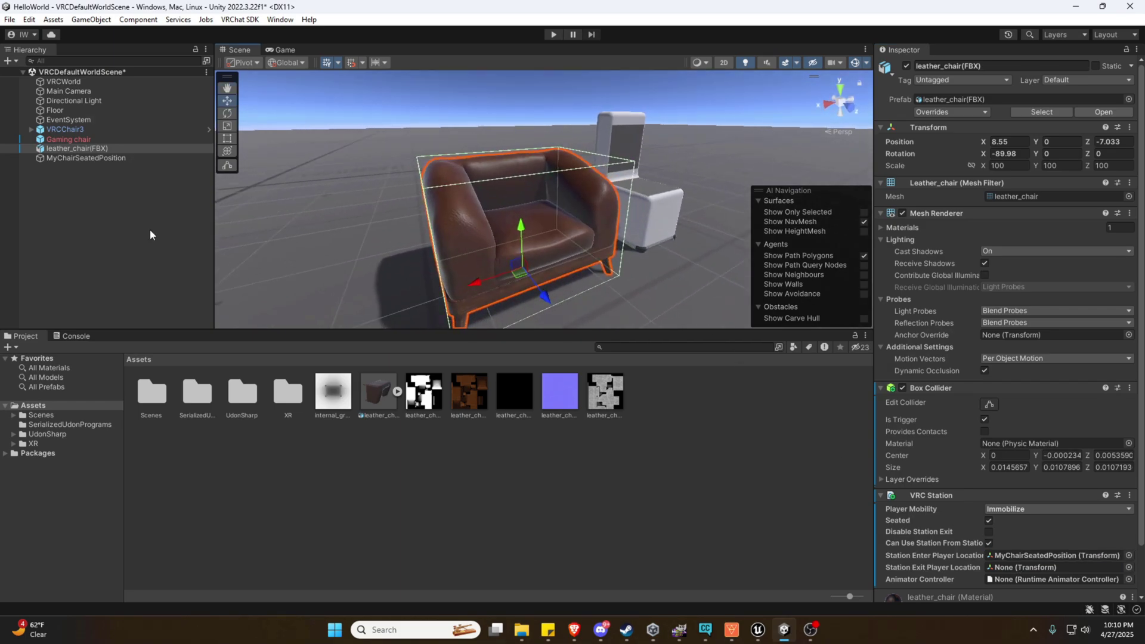
left_click(73, 156)
left_click(71, 149)
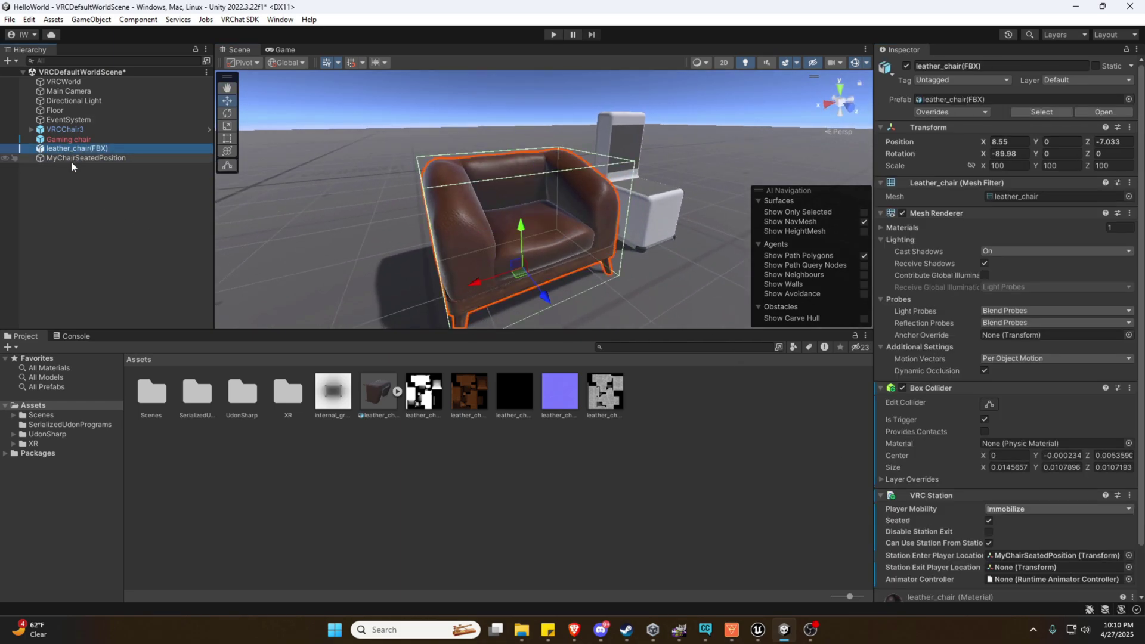
left_click(70, 161)
left_click(79, 149)
right_click_drag(359, 199, 336, 190)
- Duplicate MyChairSeatedPosition and rename the copy MyChairSeatedPositionExit
left_click(108, 158)
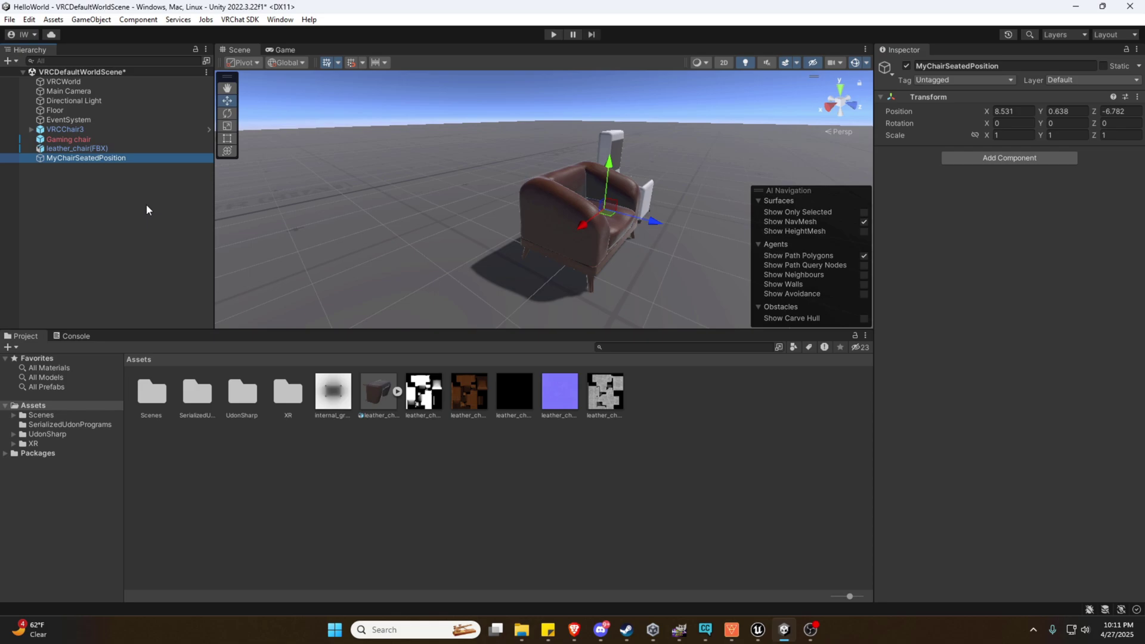
key("ctrl+d")
left_click(1011, 66)
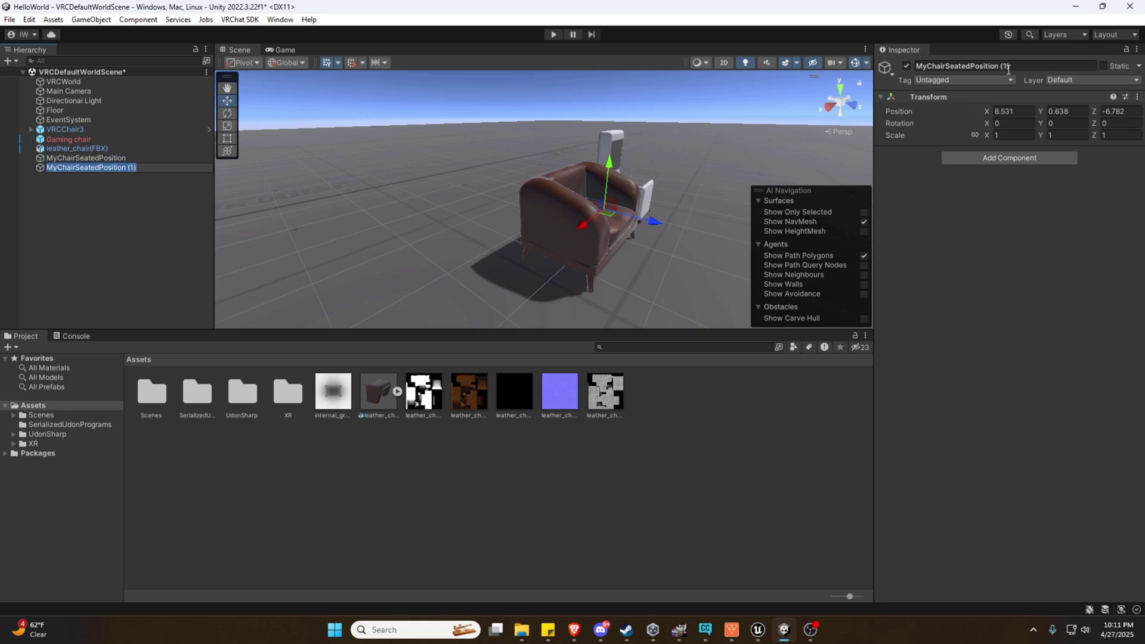
left_click_drag(1011, 66, 1001, 67)
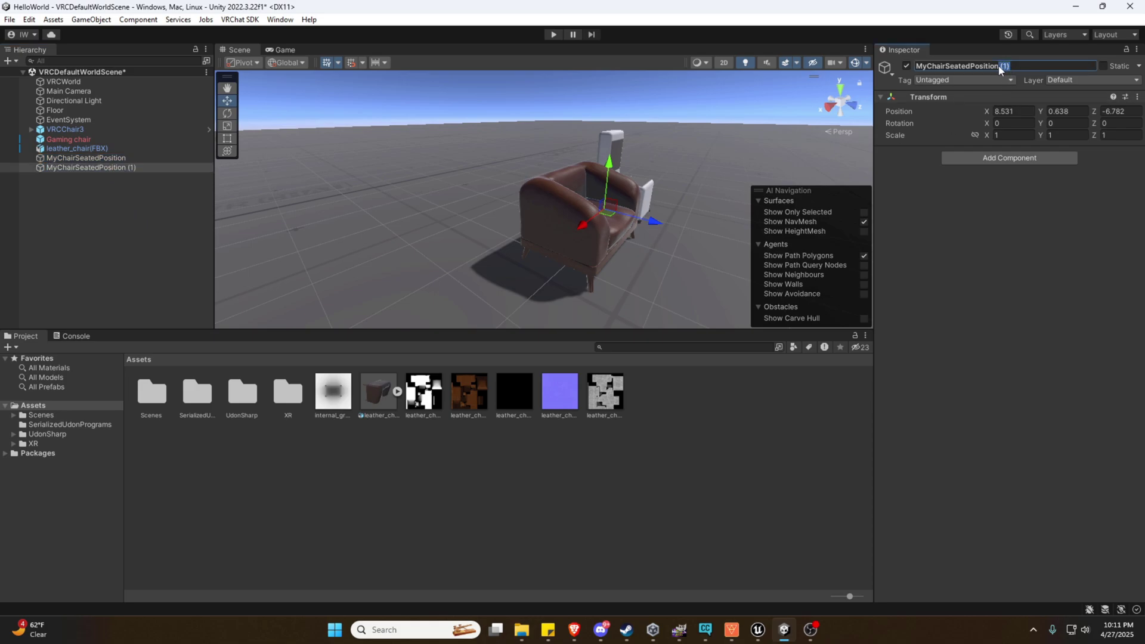
double_click(961, 66)
key("Right")
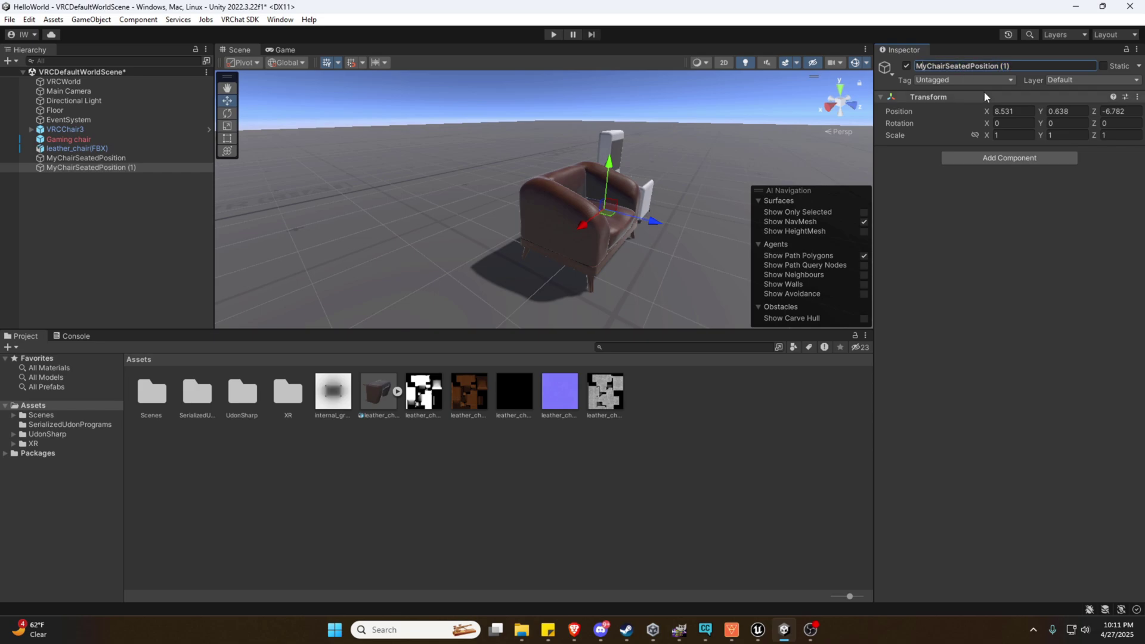
key("Left")
key("Left")
key("Left")
key("Left")
key("Left")
key("Left")
type("Exu")
key("BackSpace")
key("BackSpace")
type("it")
- Assign MyChairSeatedPositionExit as the Station Exit Player Location of the leather chair's VRC Station
left_click(108, 148)
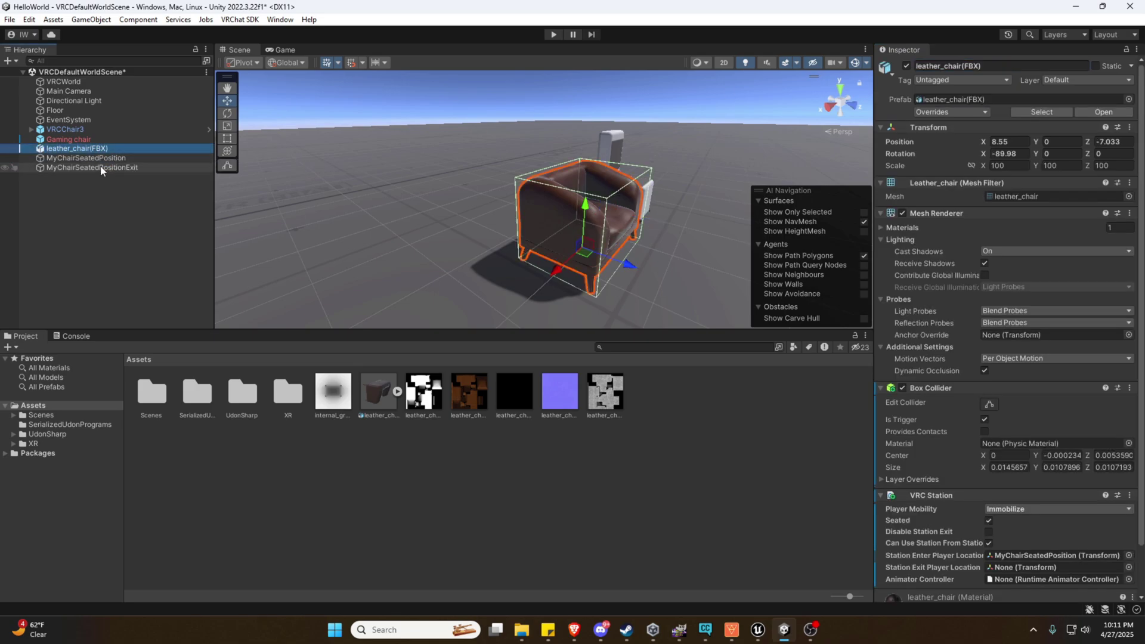
left_click_drag(102, 168, 1022, 570)
right_click_drag(706, 315, 756, 306)
right_click_drag(647, 281, 670, 263)
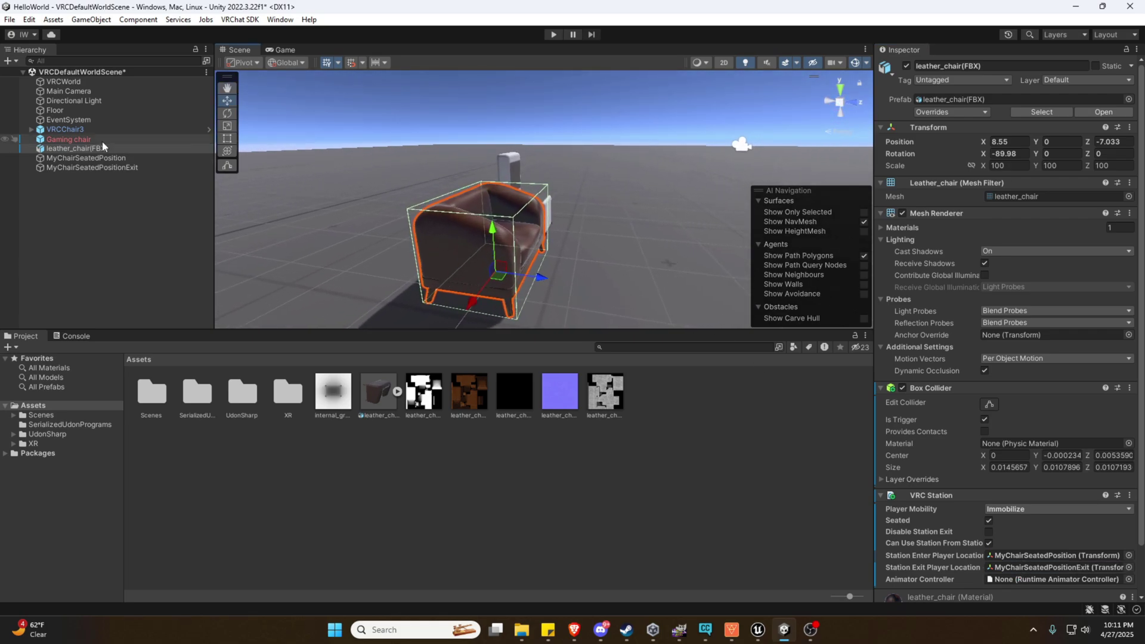
- Move MyChairSeatedPositionExit along the Z axis, off the seat and onto the open area in front of the leather chair
left_click(90, 168)
left_click_drag(554, 237, 676, 291)
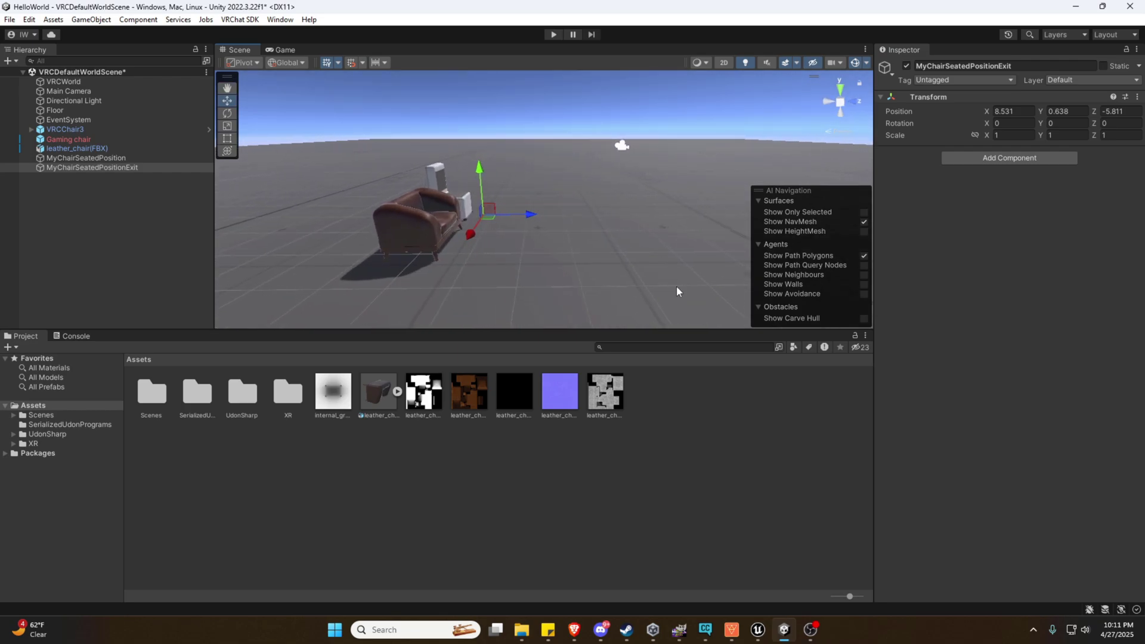
scroll(679, 287, "down", 5)
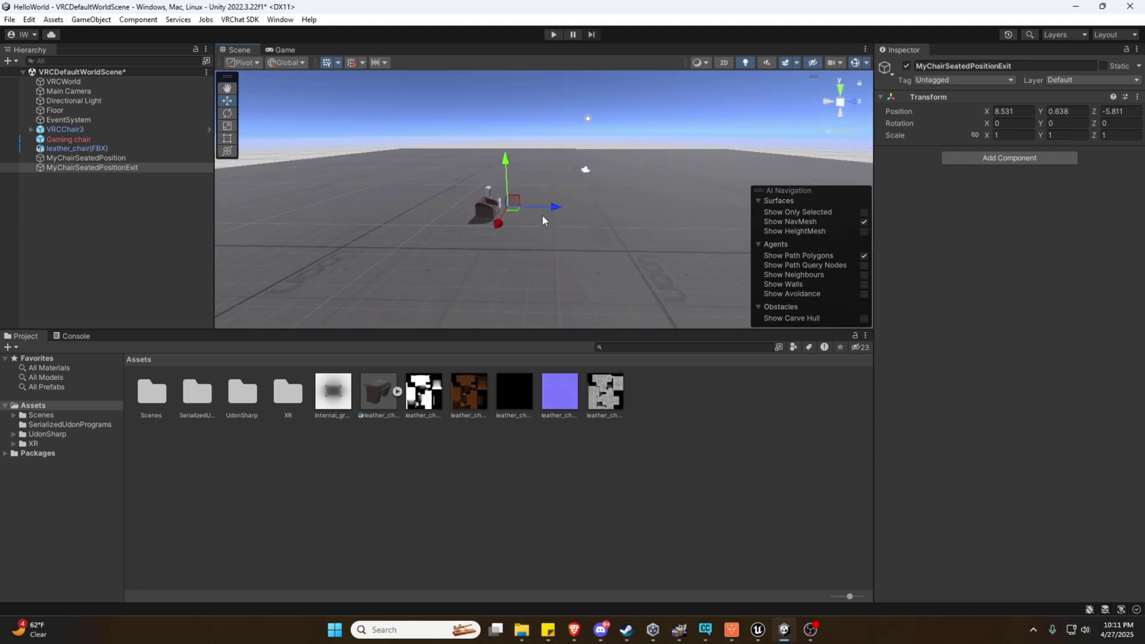
left_click_drag(551, 207, 777, 202)
key("d")
right_click_drag(688, 247, 688, 246)
left_click_drag(634, 162, 636, 170)
left_click_drag(650, 256, 547, 234, "alt")
mouse_move(475, 273)
left_mouse_down("alt")
mouse_move(527, 266)
mouse_move(459, 272)
left_mouse_up("alt")
key("w")
right_click_drag(459, 271, 460, 247)
- Add an Udon Behaviour component to the leather chair, matching the components on VRCChair3
left_click(460, 247)
right_click_drag(588, 237, 492, 231)
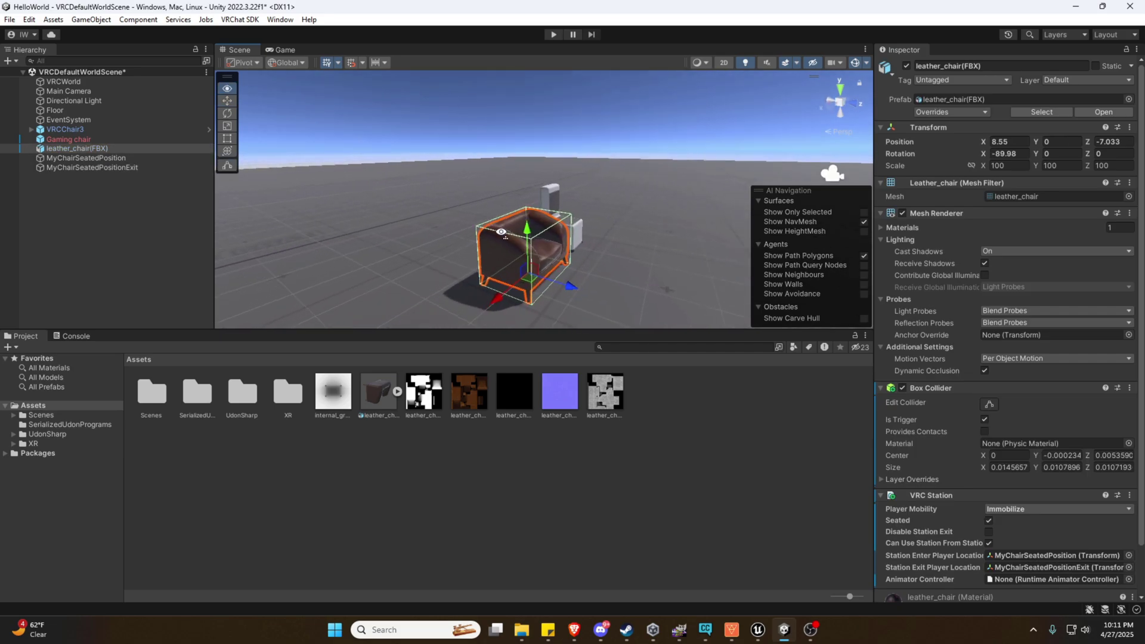
left_click_drag(494, 232, 360, 234, "alt")
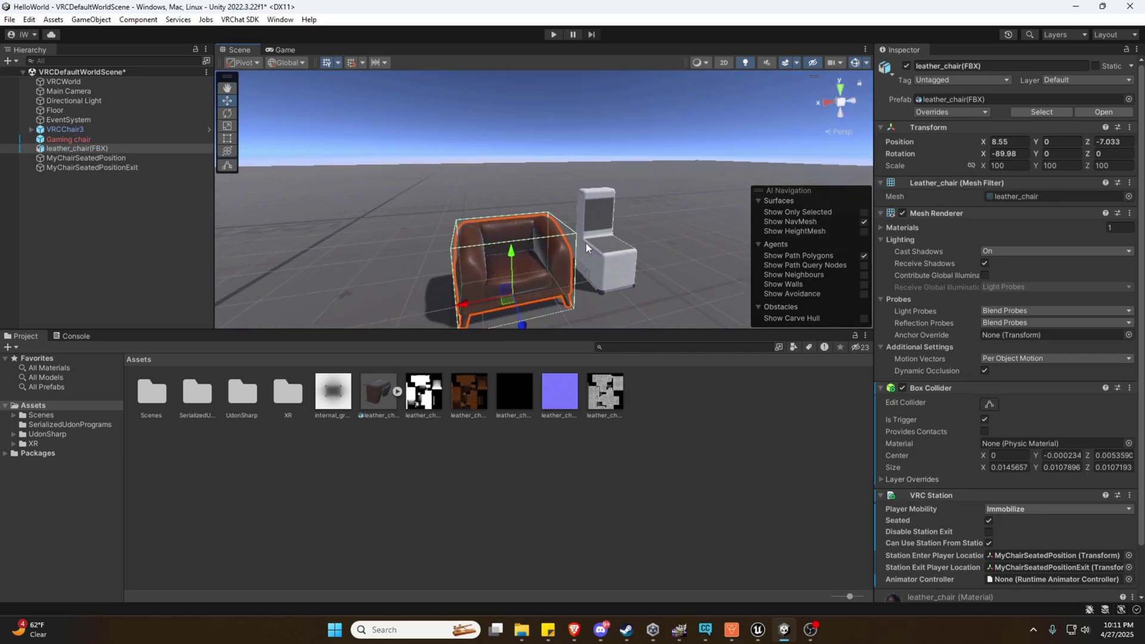
left_click(637, 271)
scroll(946, 342, "down", 1)
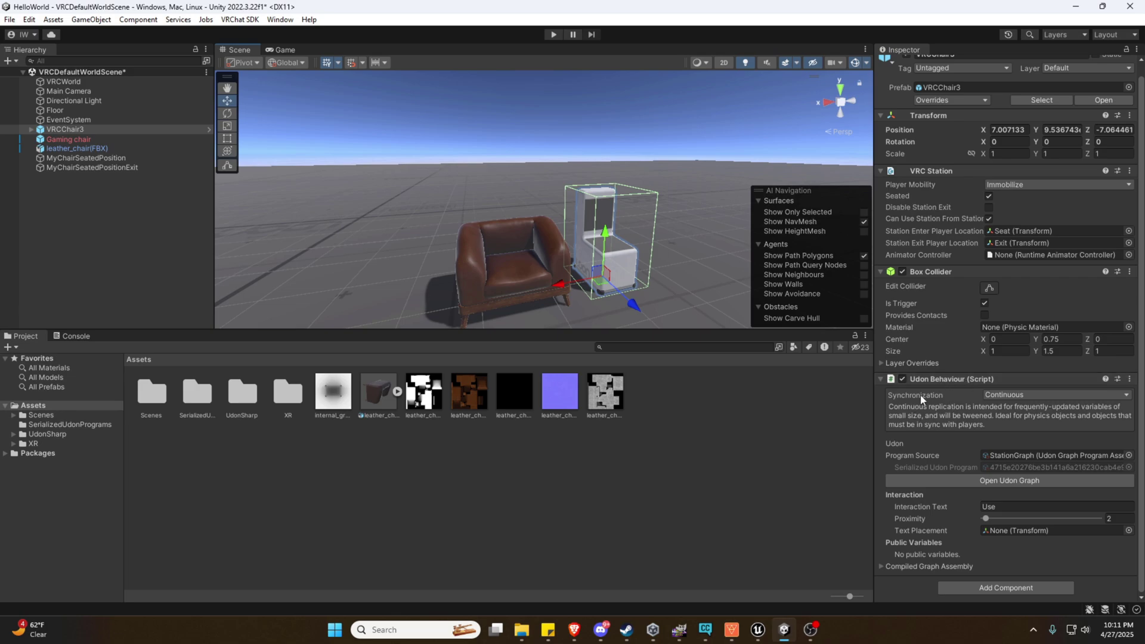
left_click(513, 283)
scroll(939, 465, "down", 3)
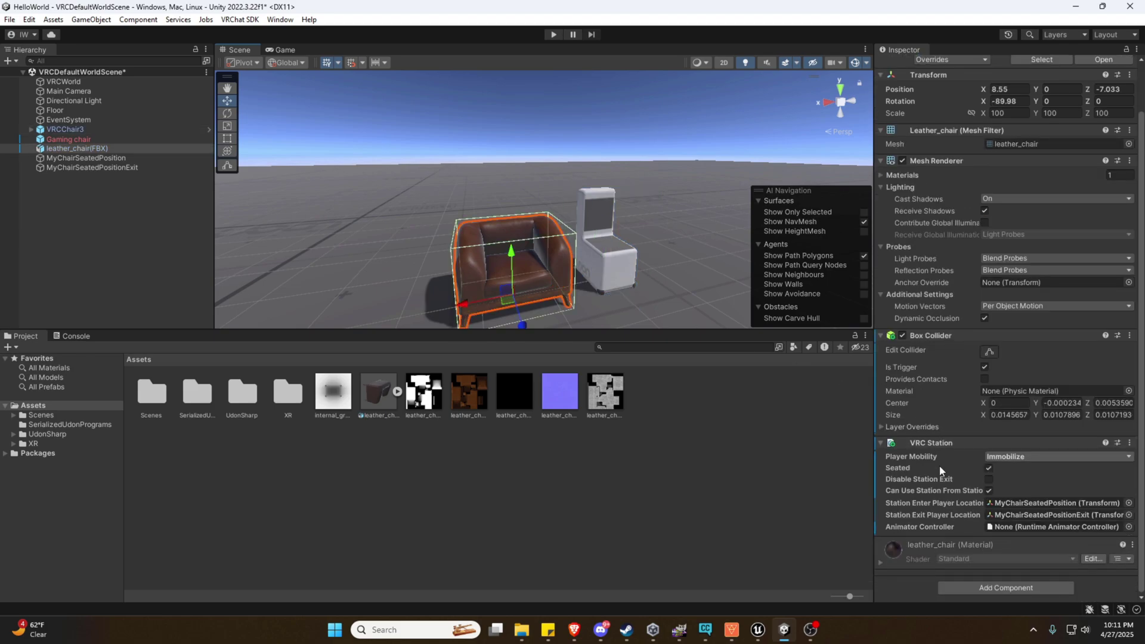
left_click(975, 587)
type("udon")
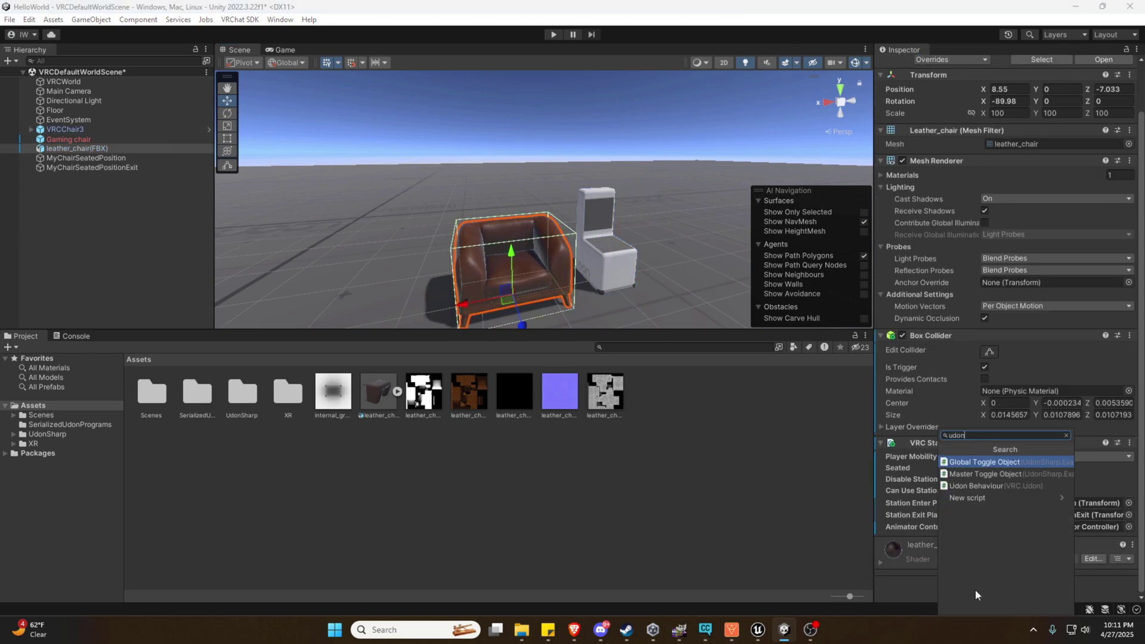
key("Down")
key("Down")
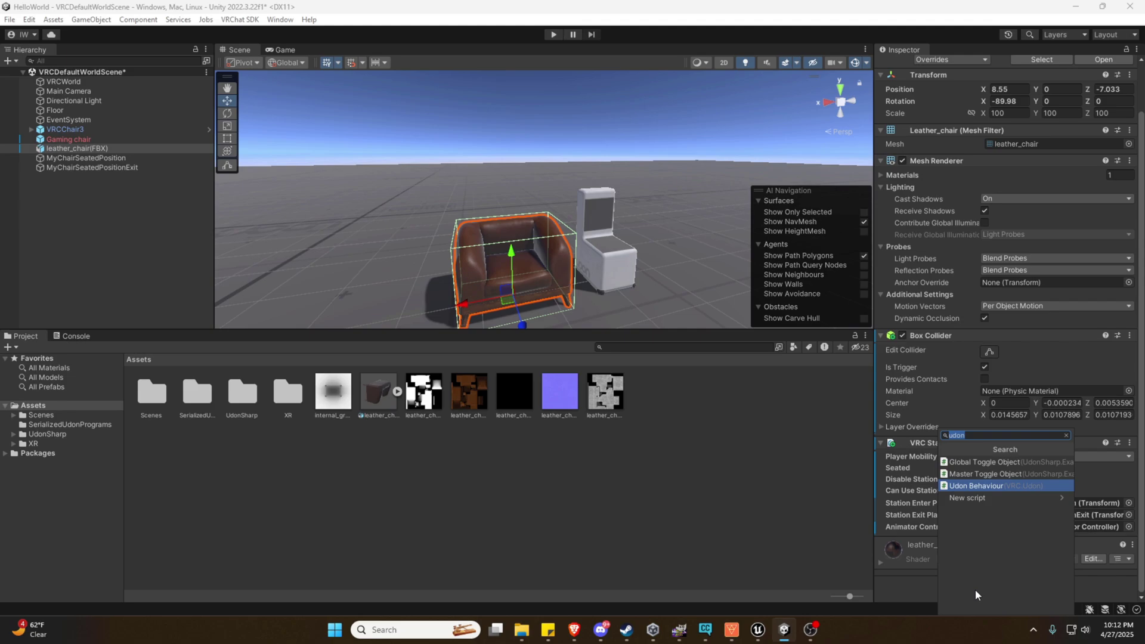
key("Return")
scroll(958, 423, "down", 5)
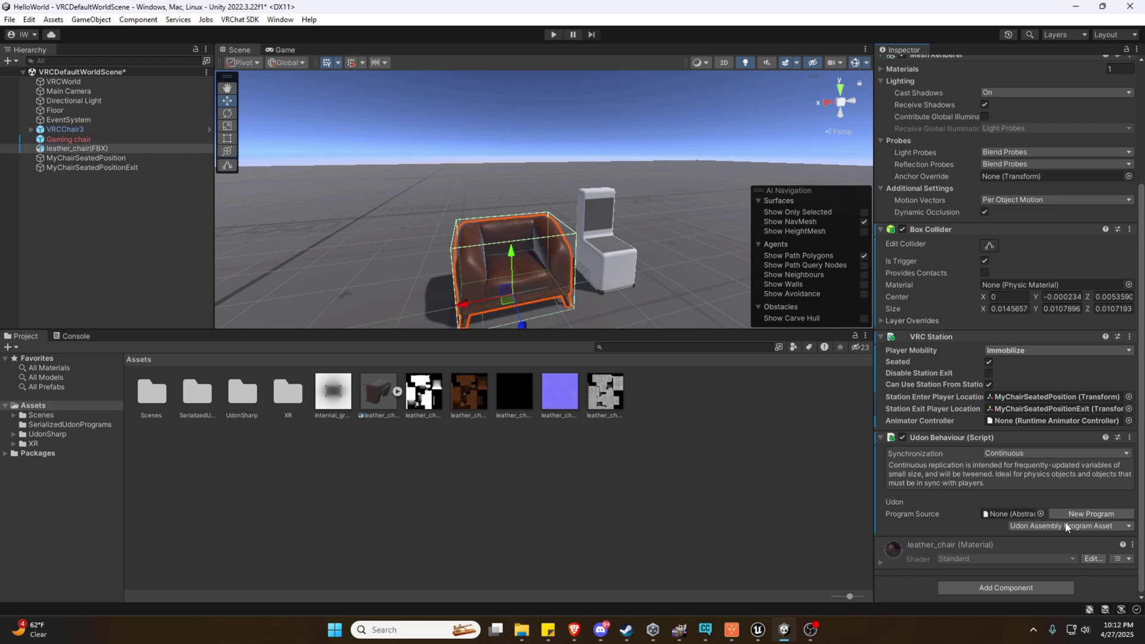
- Locate the StationGraph asset through VRCChair3 and assign it as the Program Source of the leather chair's Udon Behaviour
left_click(611, 252)
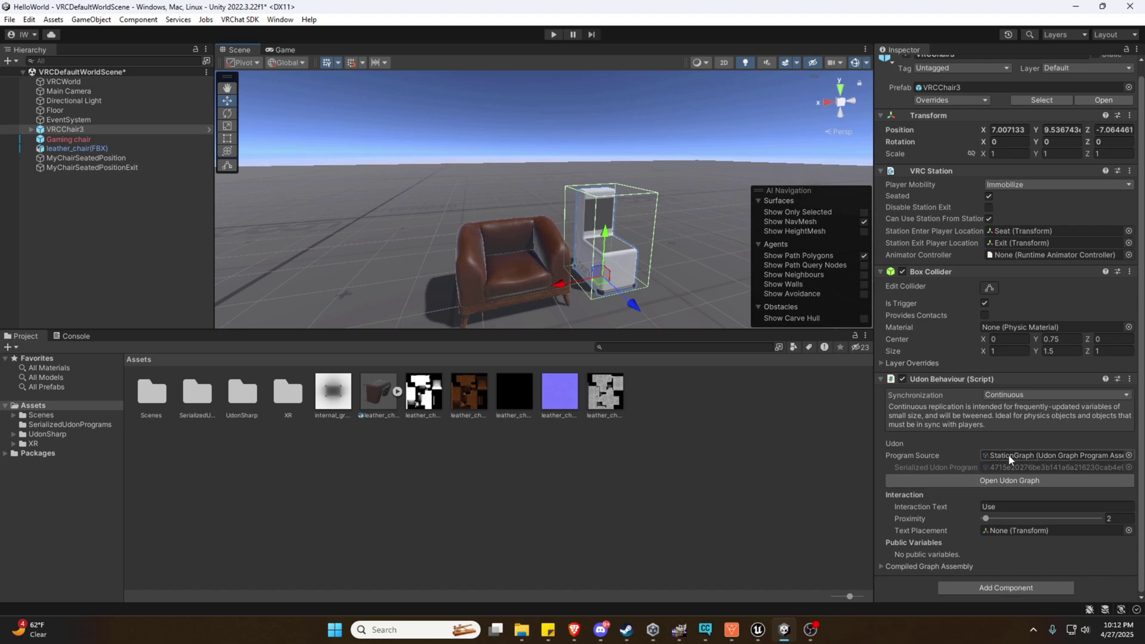
left_click(520, 282)
left_click(625, 267)
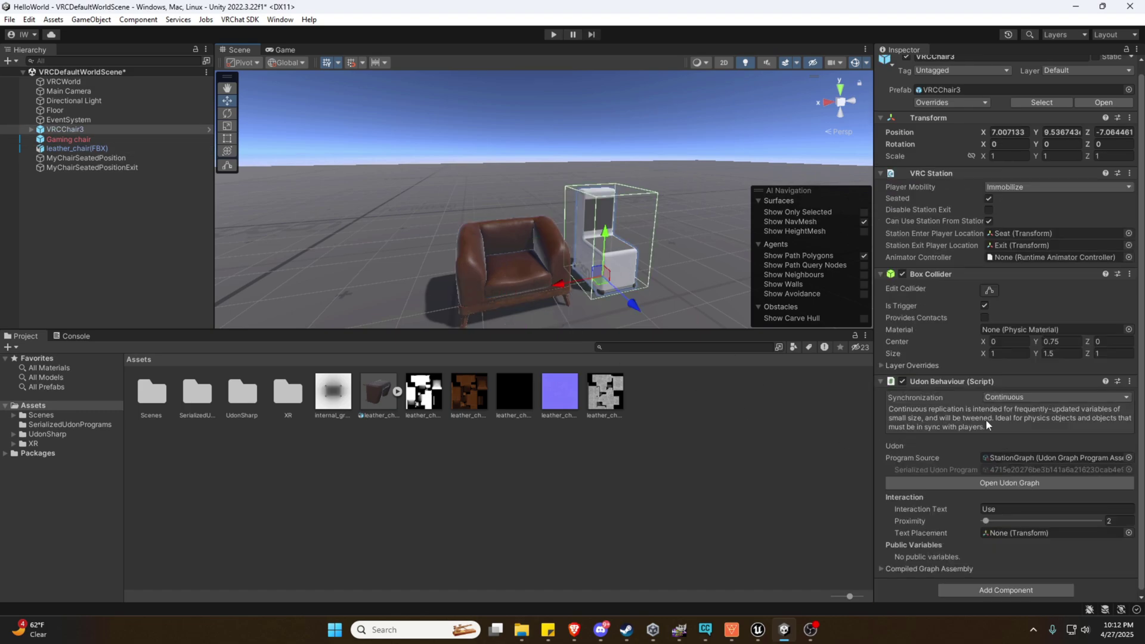
left_click(1014, 460)
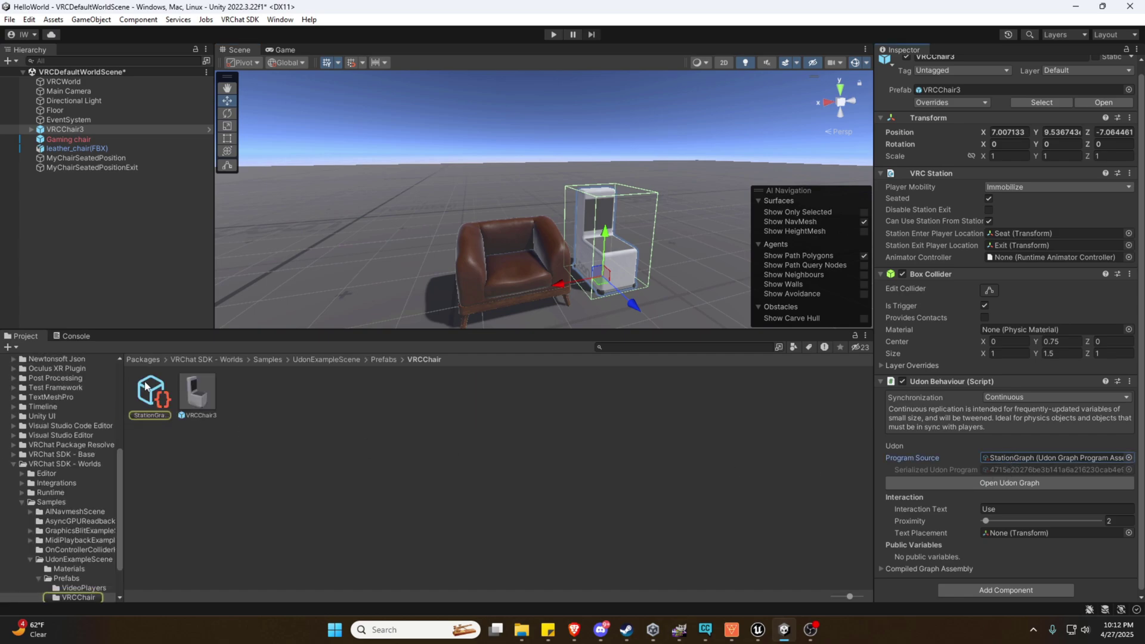
left_click(162, 396)
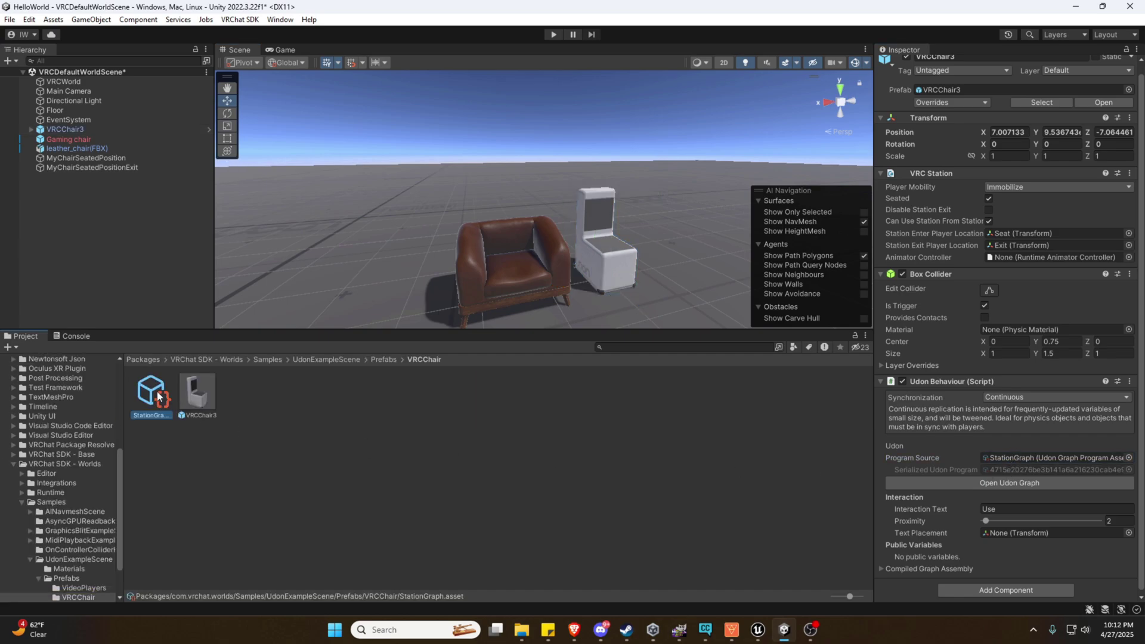
left_click(529, 275)
scroll(932, 434, "down", 5)
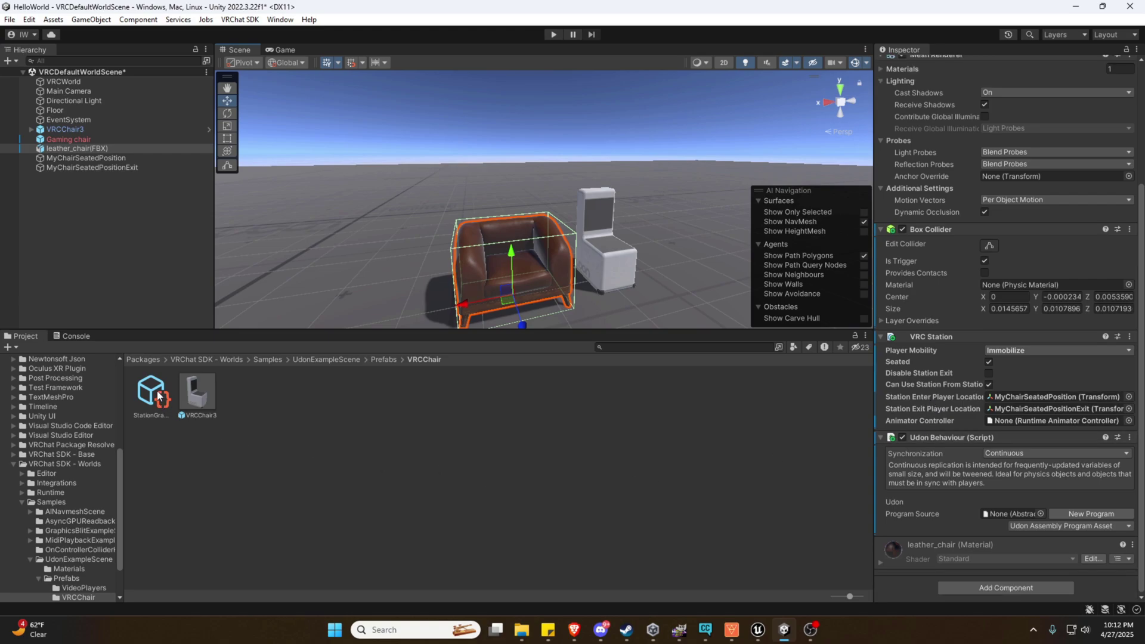
left_click_drag(159, 395, 999, 514)
scroll(968, 461, "down", 3)
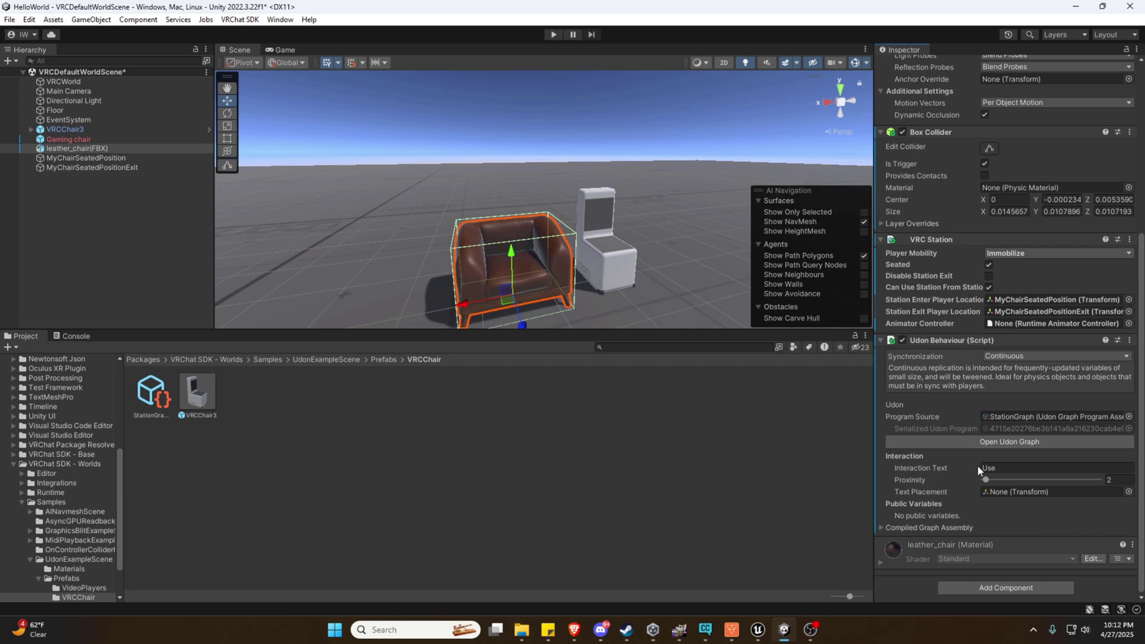
- Set the Interaction Text of the leather chair's Udon Behaviour to Sit
left_click(1000, 468)
type("Sit")
left_click(1016, 493)
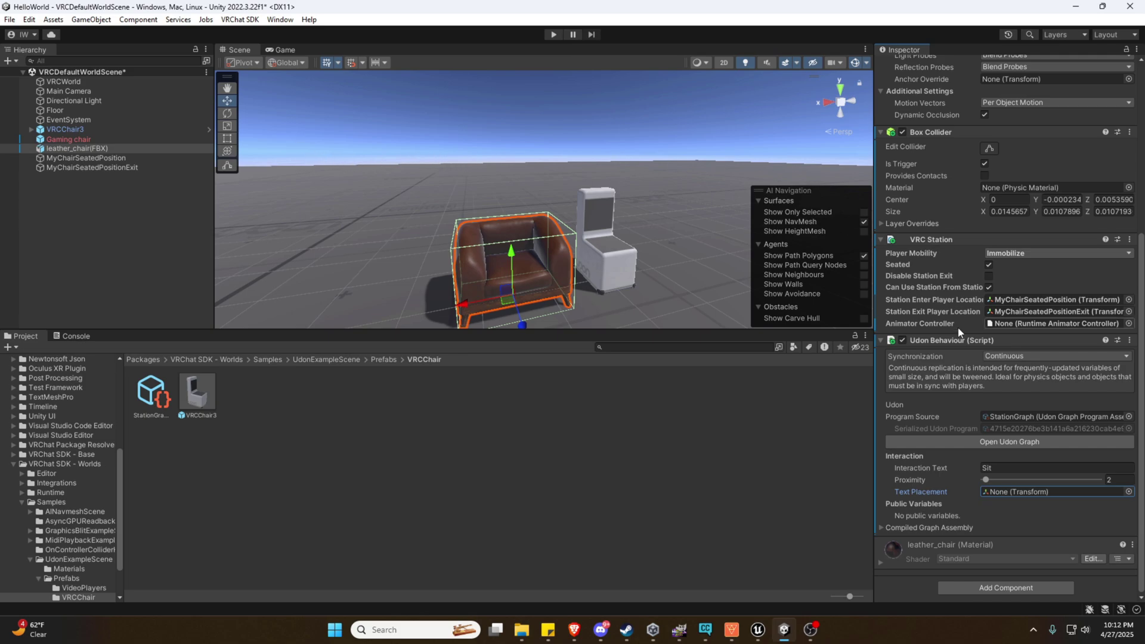
scroll(933, 409, "up", 4)
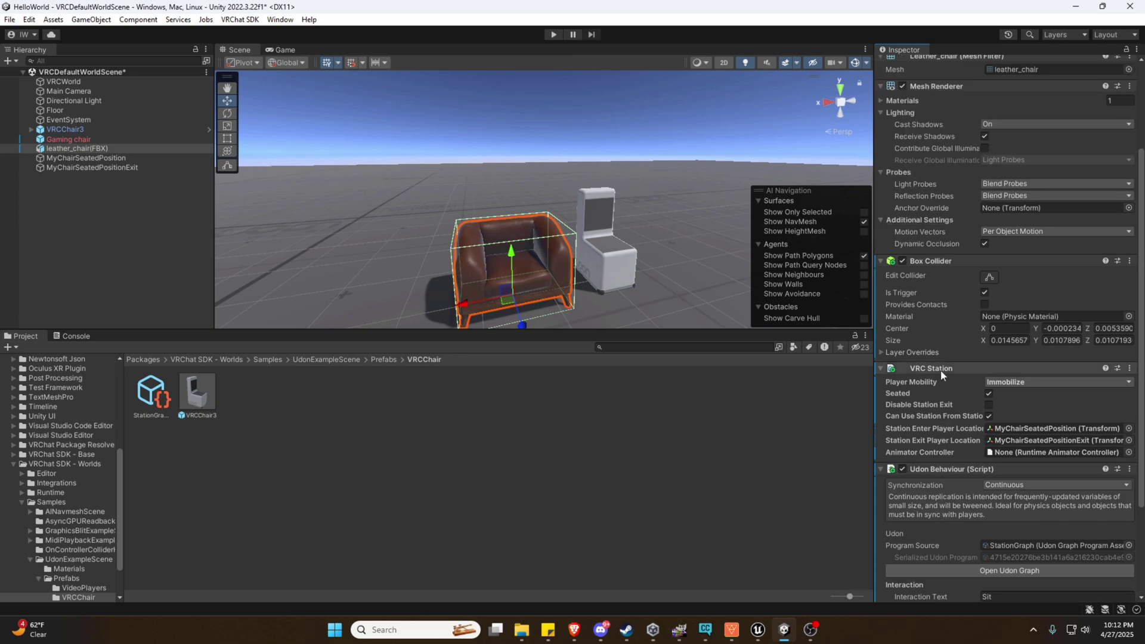
scroll(940, 370, "up", 4)
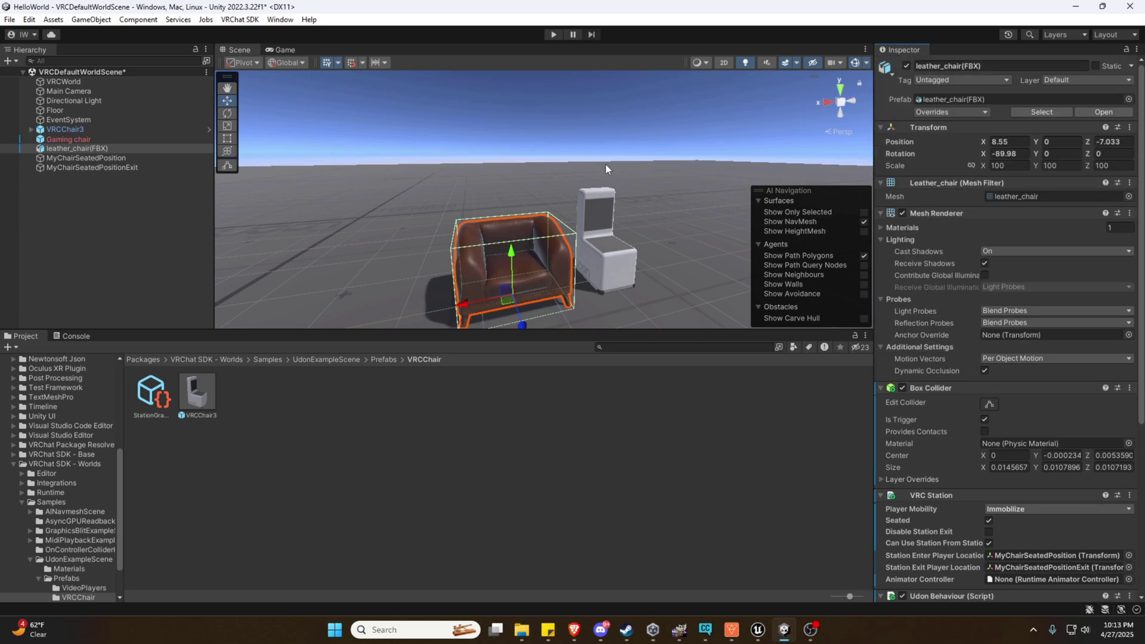
- Place the VRCMirror prefab in the scene near the chairs, at about X 7.682, Z -5.357
right_click_drag(590, 161, 643, 169)
key("a")
scroll(63, 392, "up", 6)
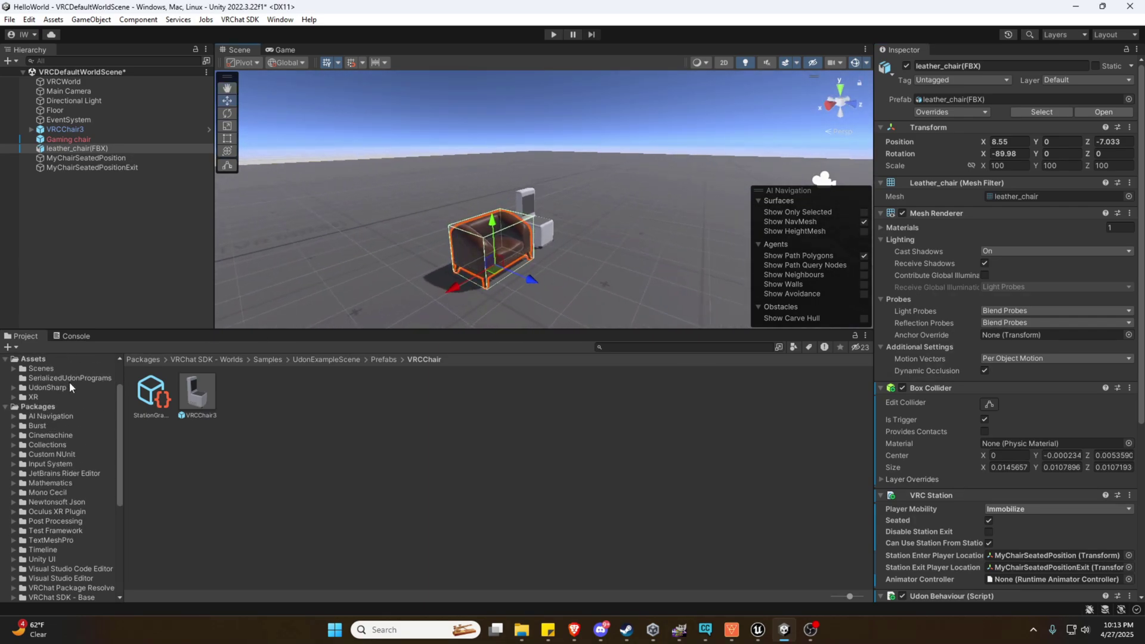
left_click(52, 388)
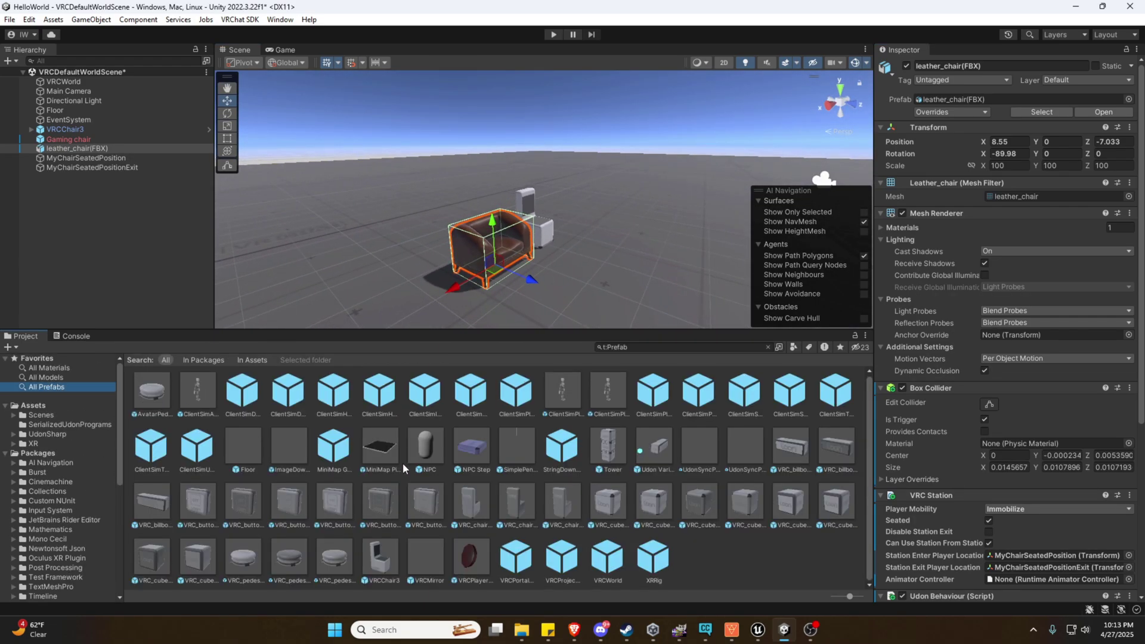
right_click_drag(713, 279, 869, 292)
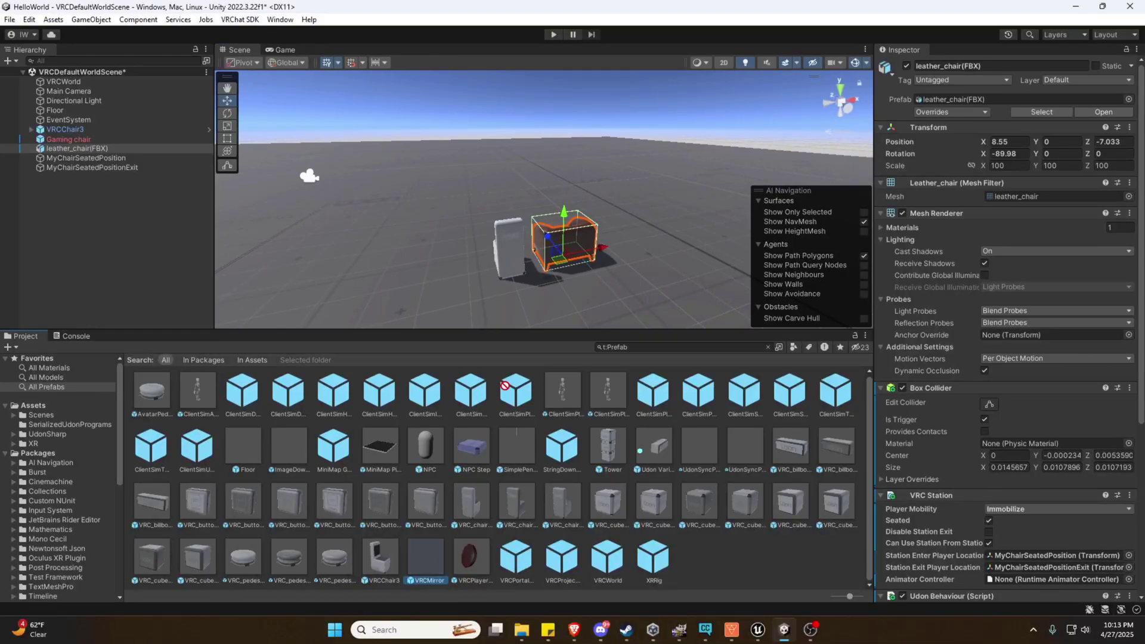
left_click_drag(511, 239, 523, 210)
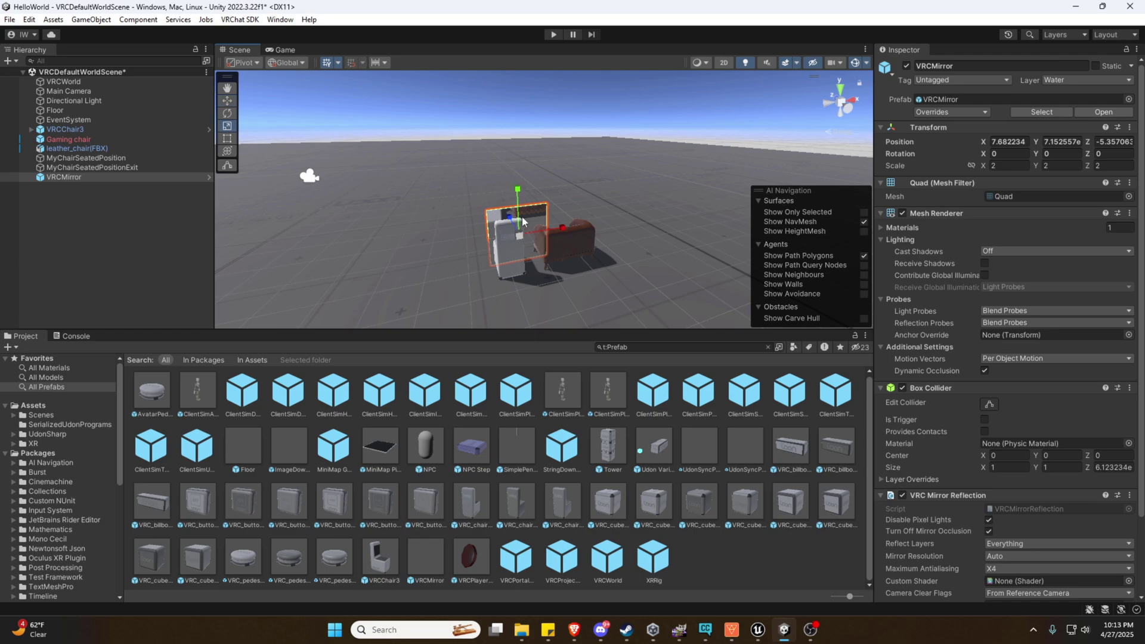
- Scale VRCMirror uniformly to about 6.154 and move it in front of the chairs to about Y 1.81, Z -3.68
left_click_drag(552, 189, 593, 163)
key("w")
left_click_drag(513, 218, 504, 127)
key("d")
right_click_drag(571, 184, 519, 185)
key("w")
left_click_drag(519, 184, 466, 180, "alt")
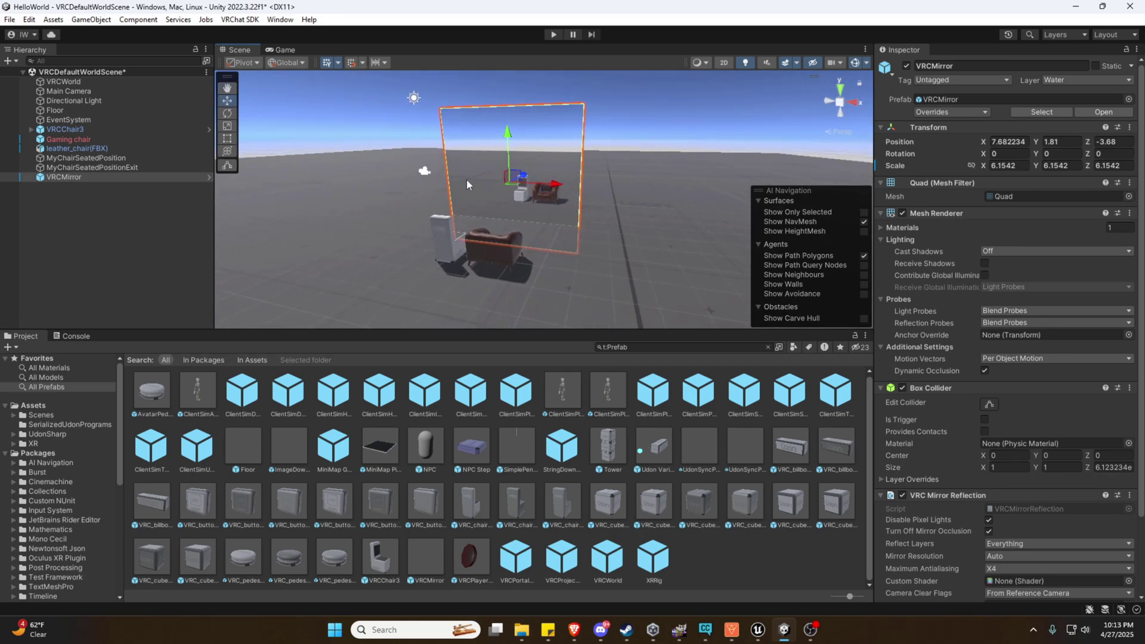
- Run the world in the VRChat Client Simulator and walk the avatar past the chairs to the mirror
left_click(555, 34)
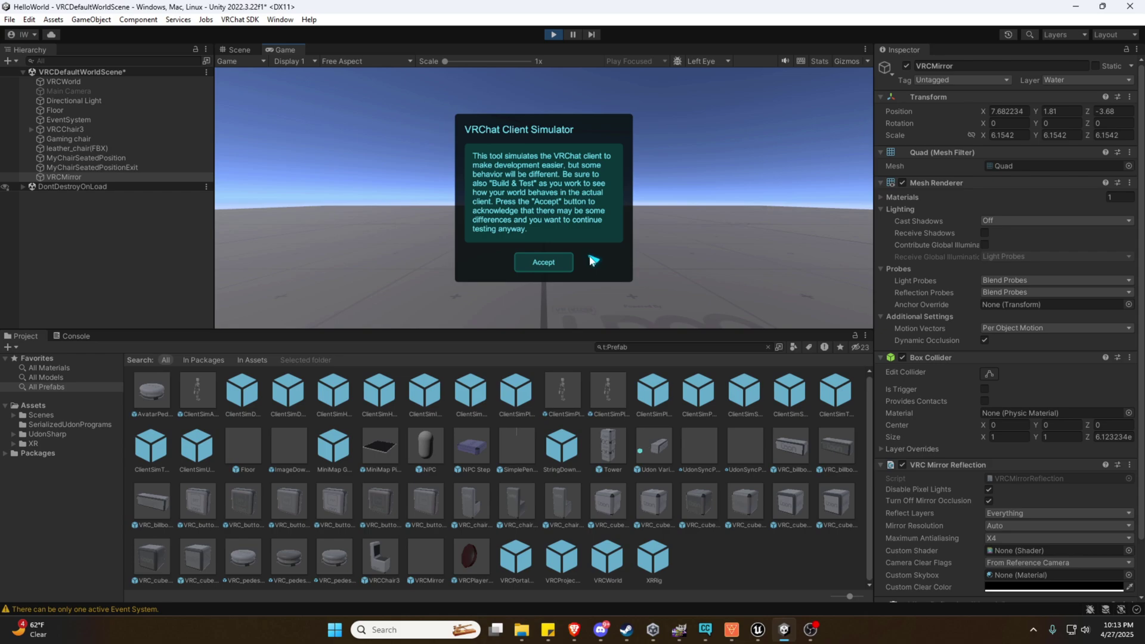
left_click(543, 262)
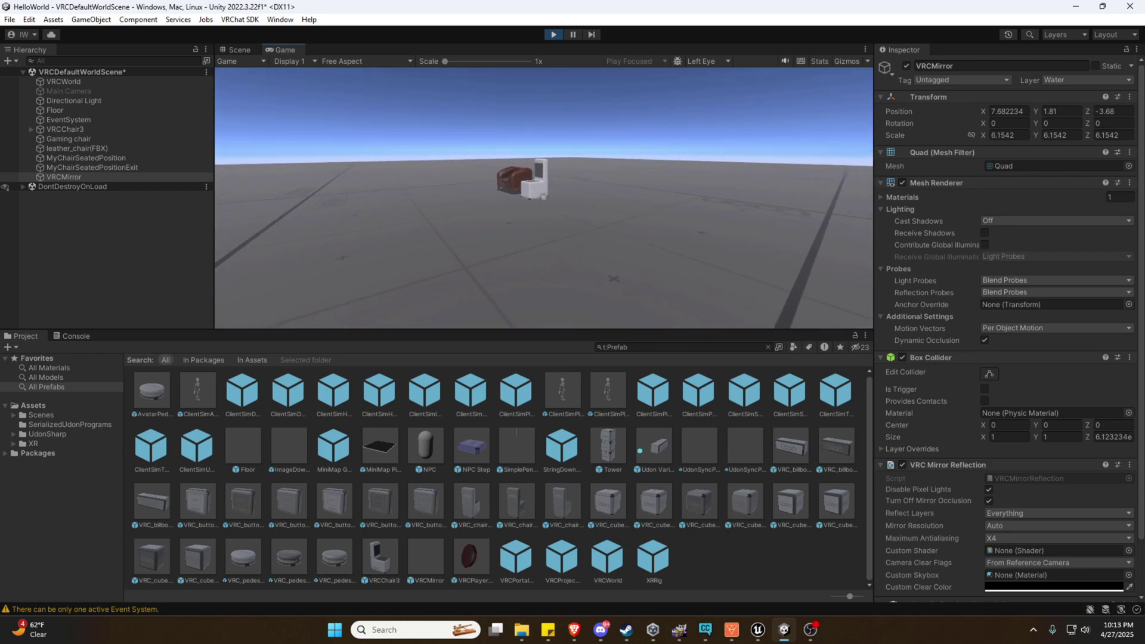
key("w")
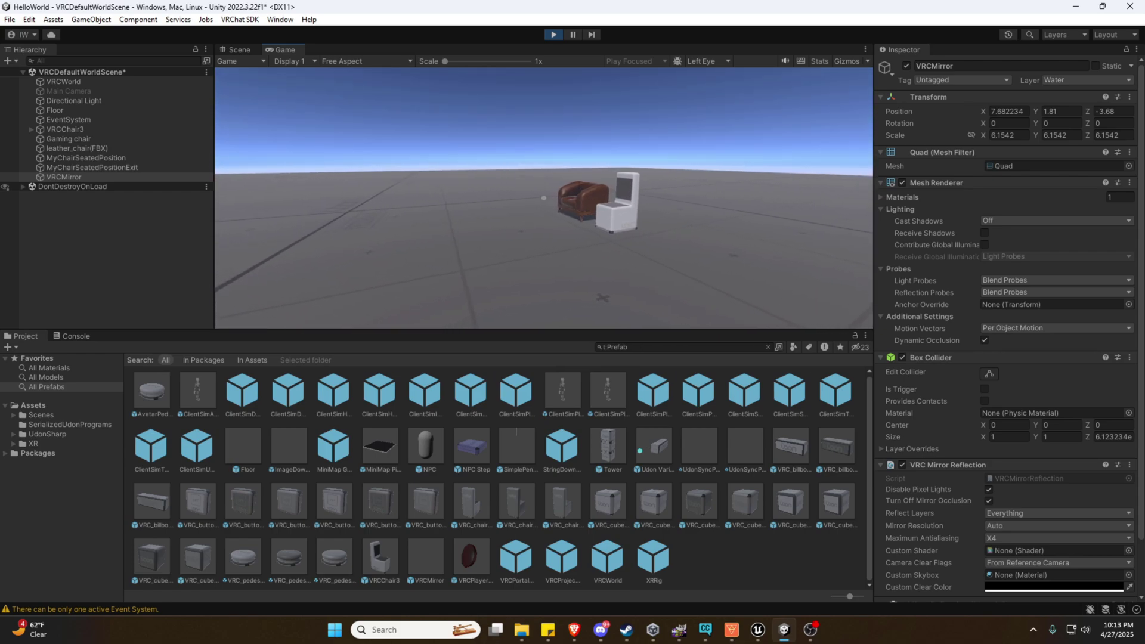
key("a")
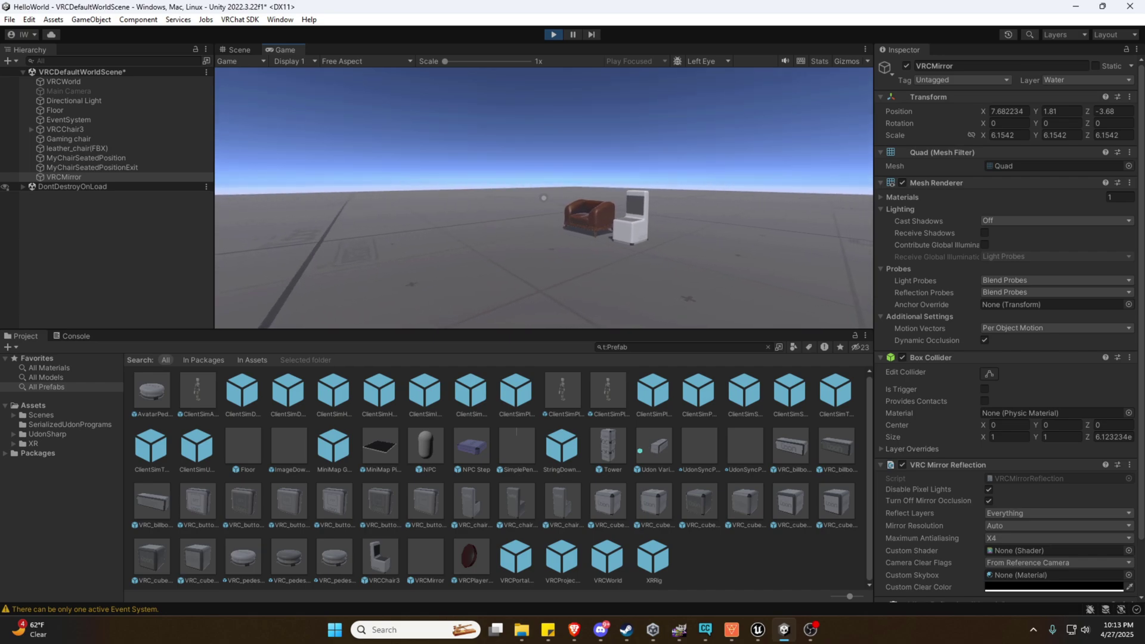
key("w")
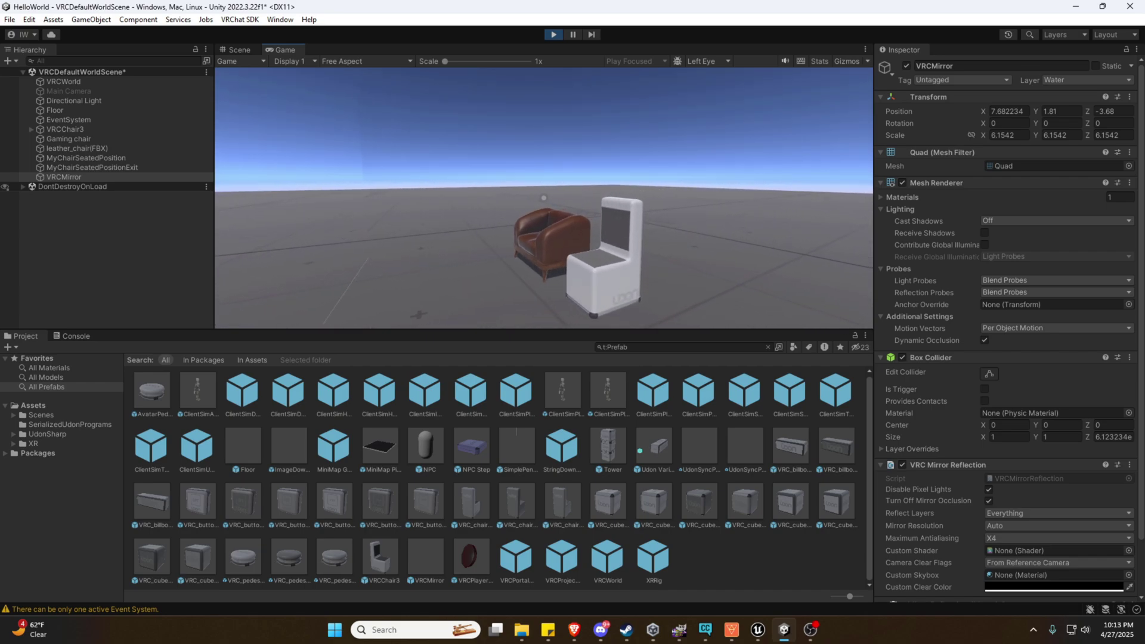
key("w")
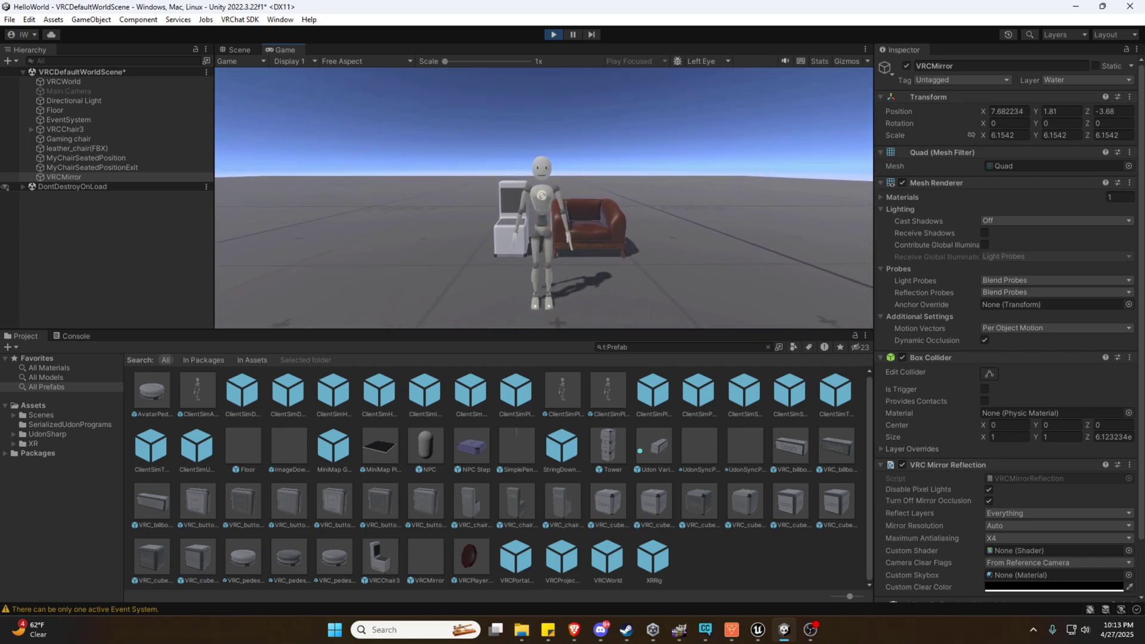
- Walk the avatar toward and away from the mirror to check its reflection together with the two chairs
key("w")
key("s")
key("a")
key("w")
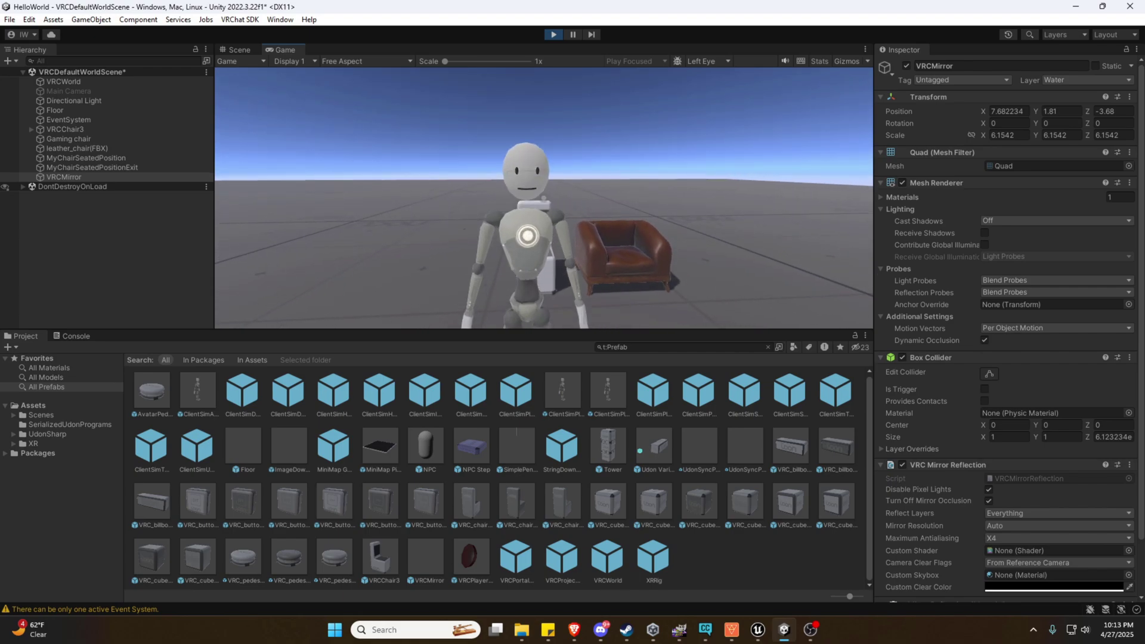
key("w")
key("d")
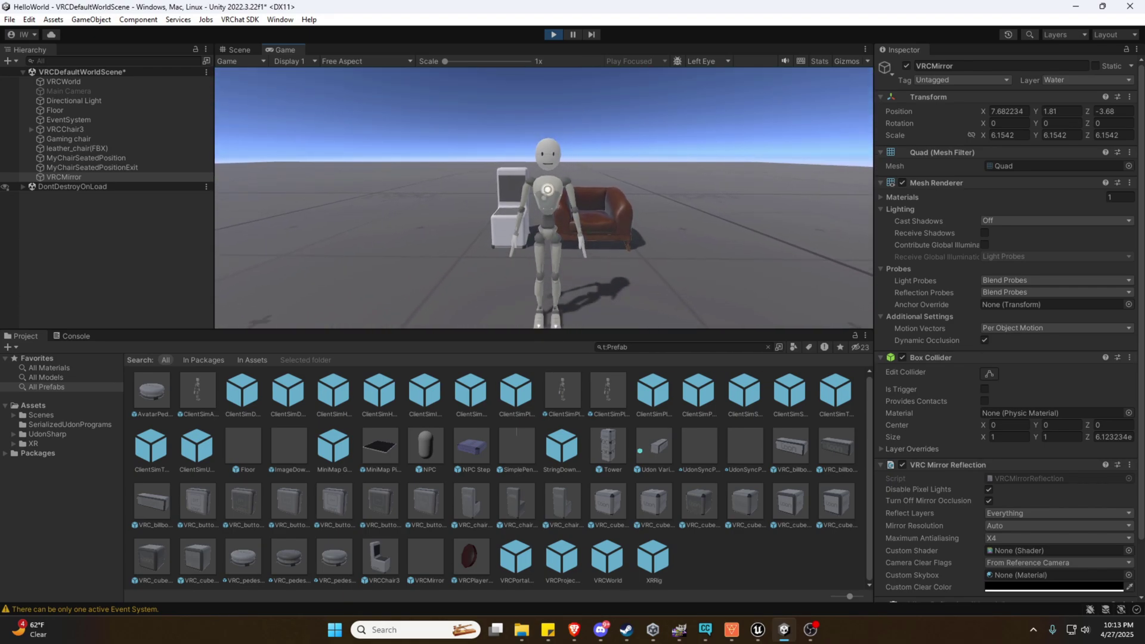
key("w")
key("s")
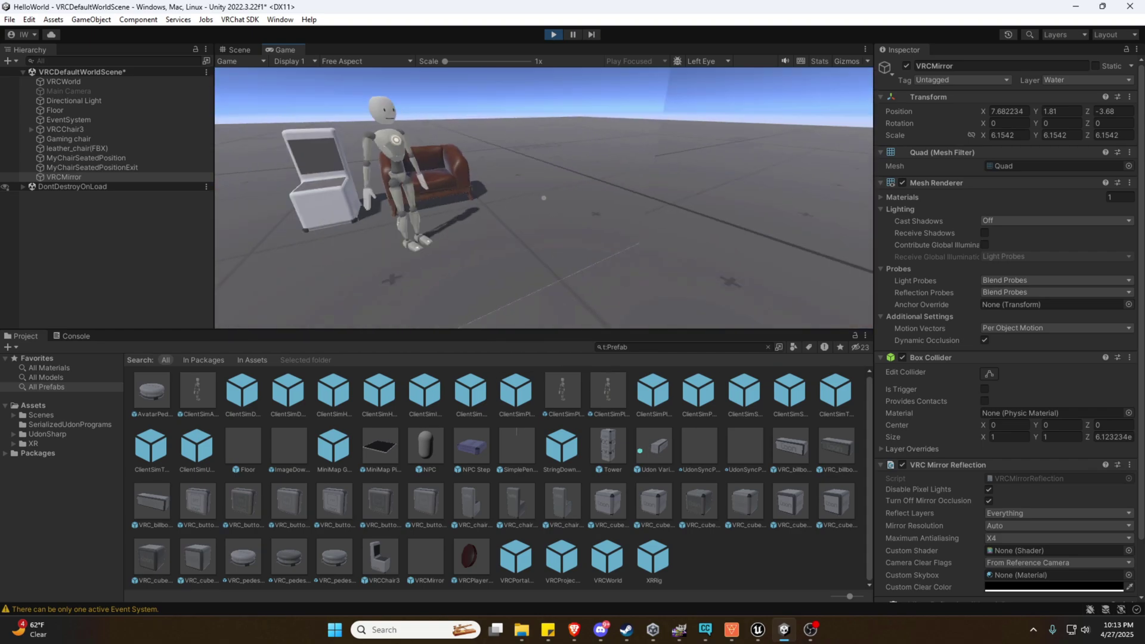
- Face the leather chair and the white chair in turn to compare their interaction prompts
key("a")
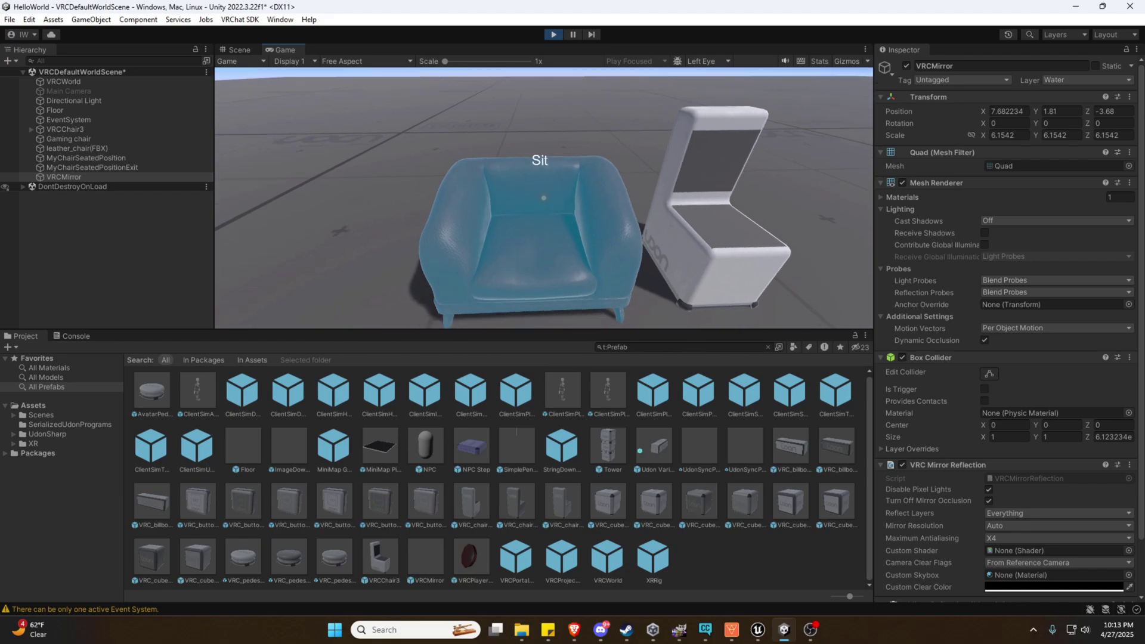
key("d")
key("w")
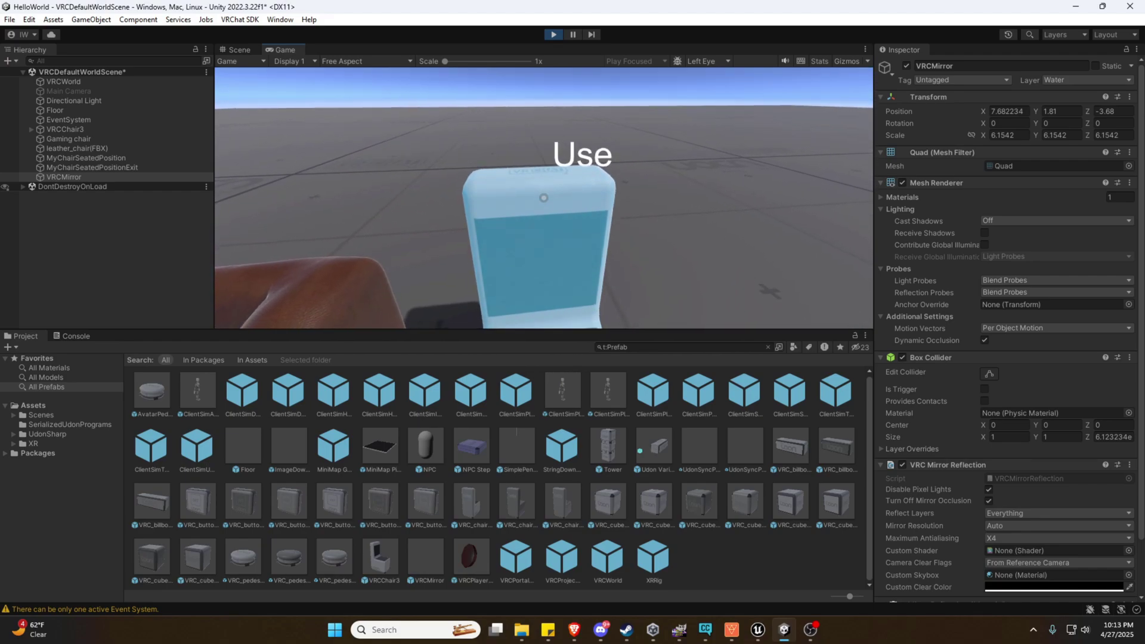
key("s")
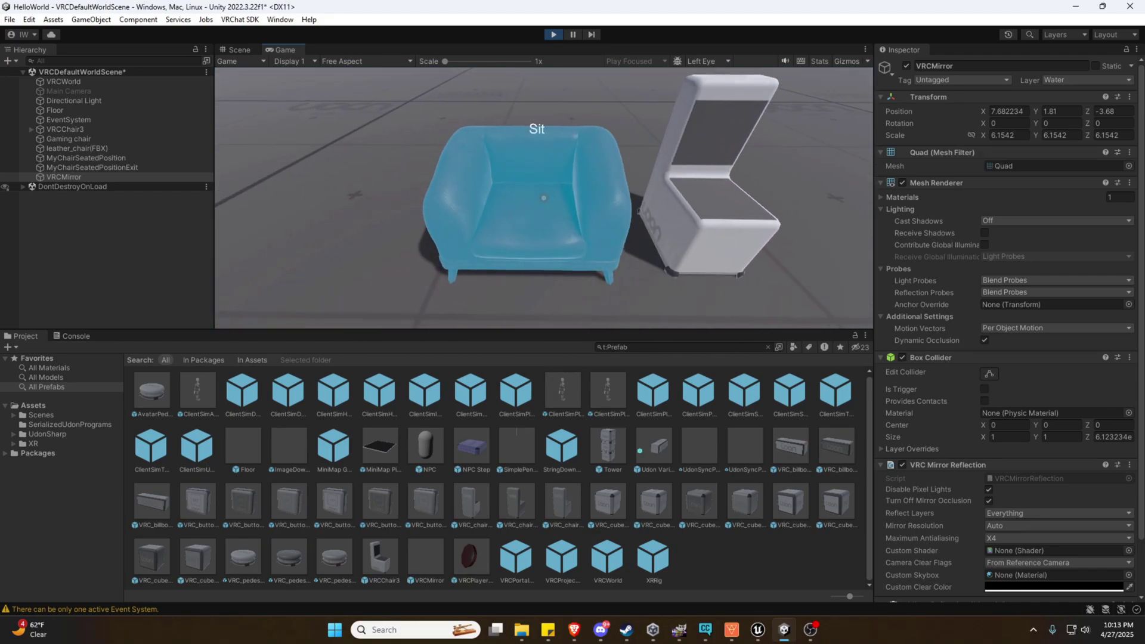
key("w")
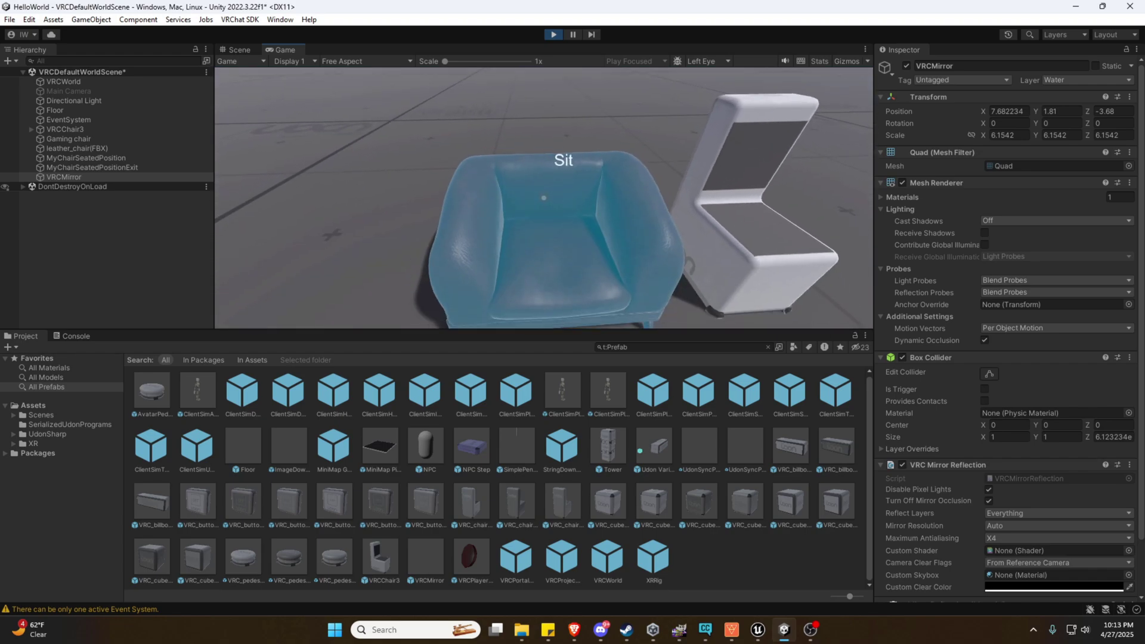
- Circle the chairs at close range to examine their interaction highlights from several sides
key("w")
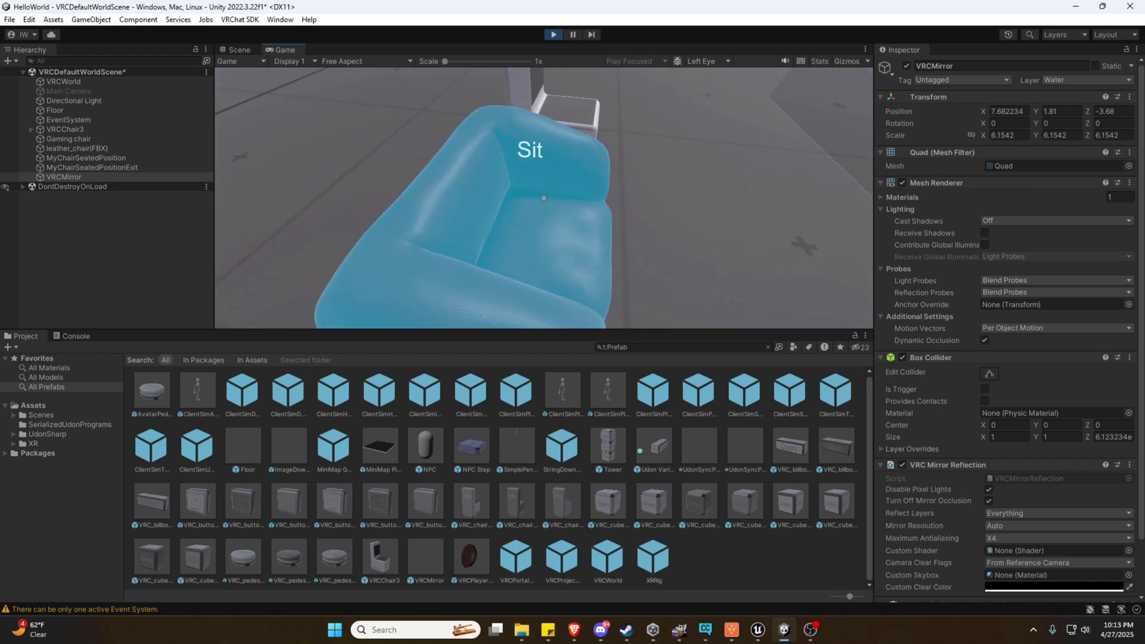
key("w")
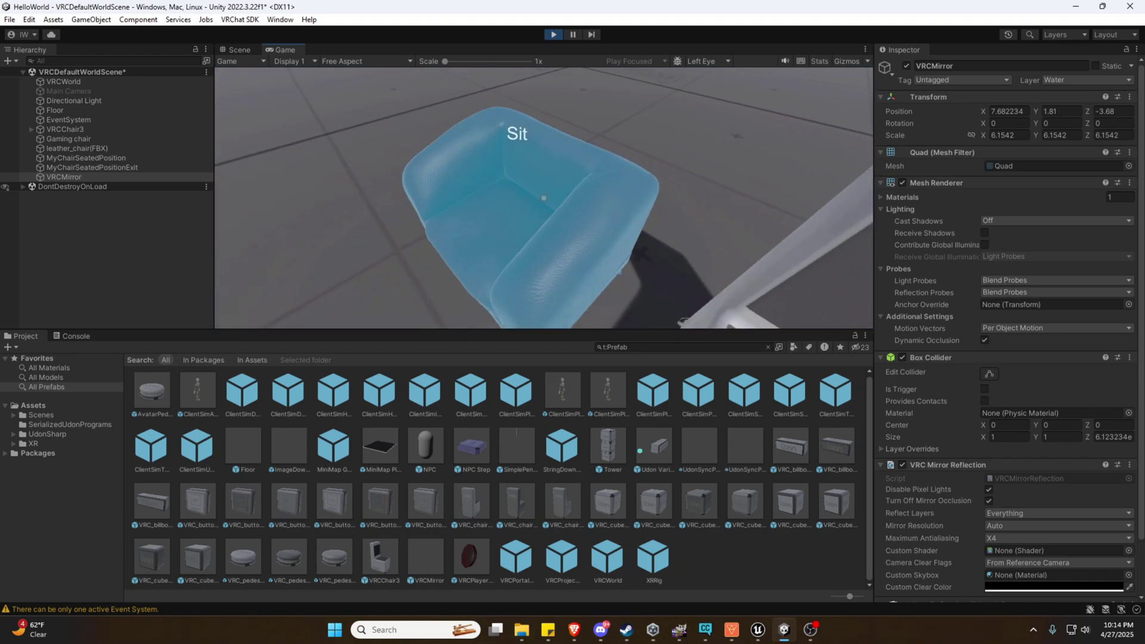
key("w")
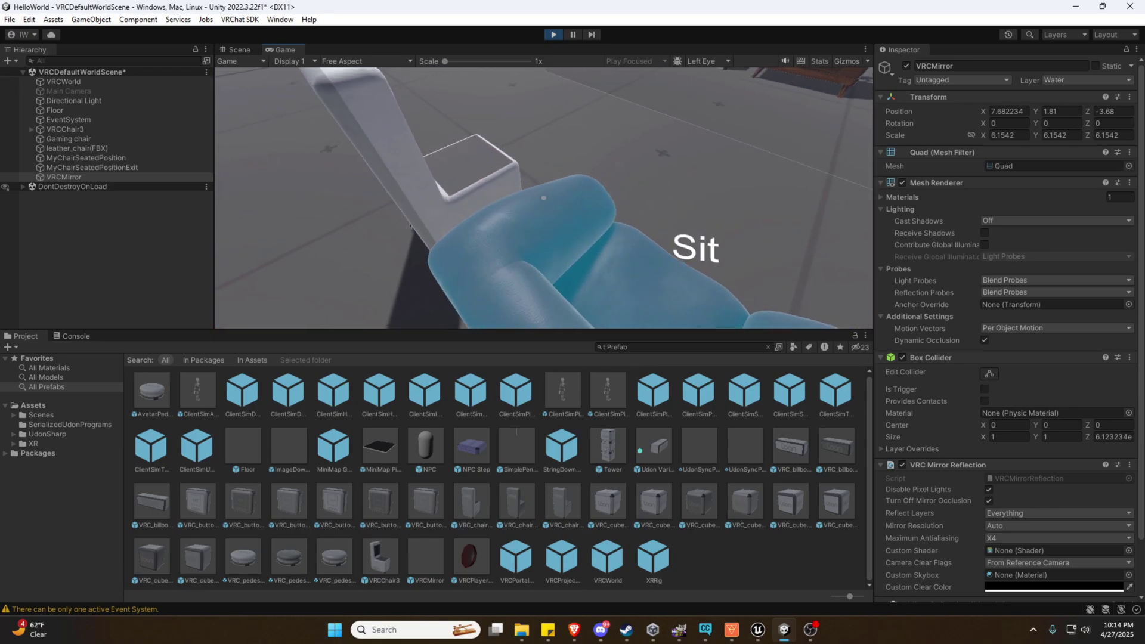
key("w")
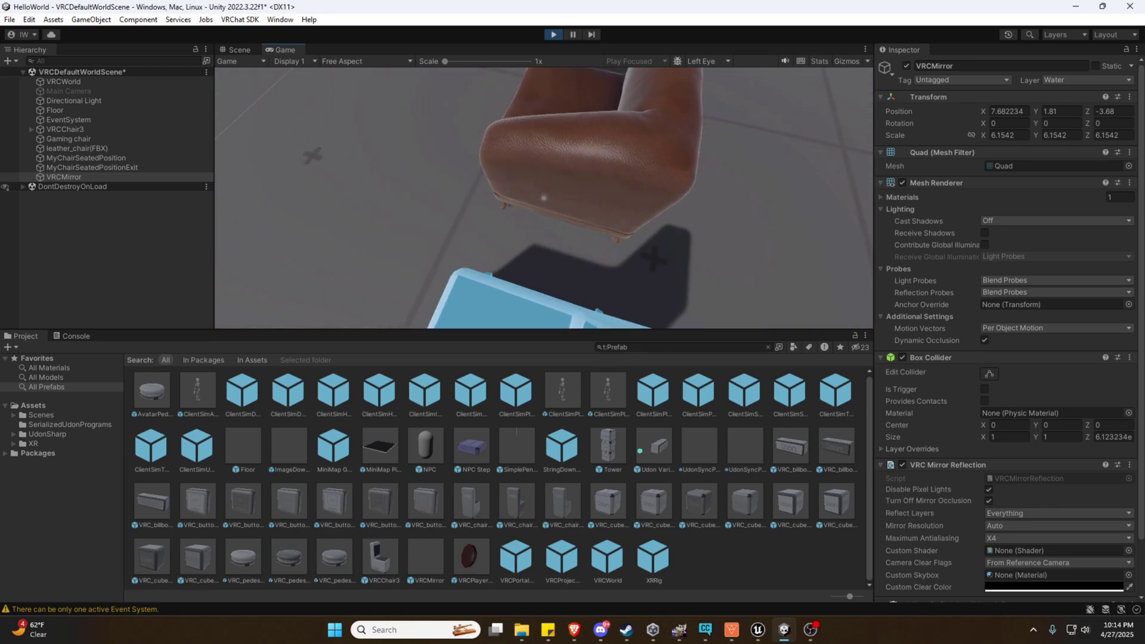
key("s")
left_click(544, 198)
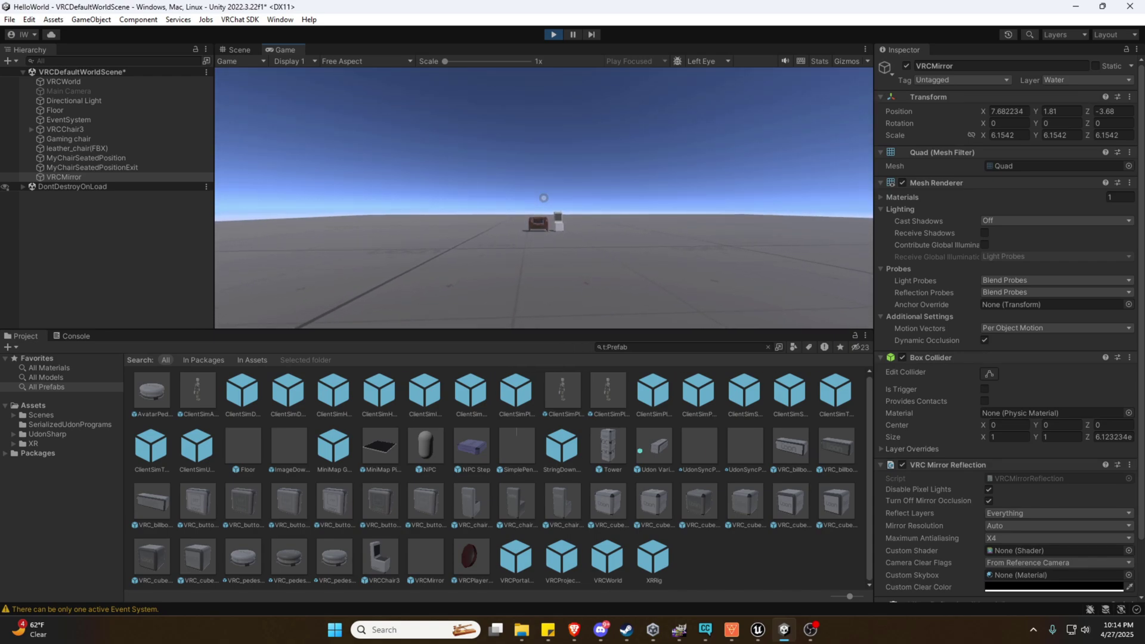
- Walk the avatar around the chairs and along the mirror to examine the layout from different angles
key("w")
key("w")
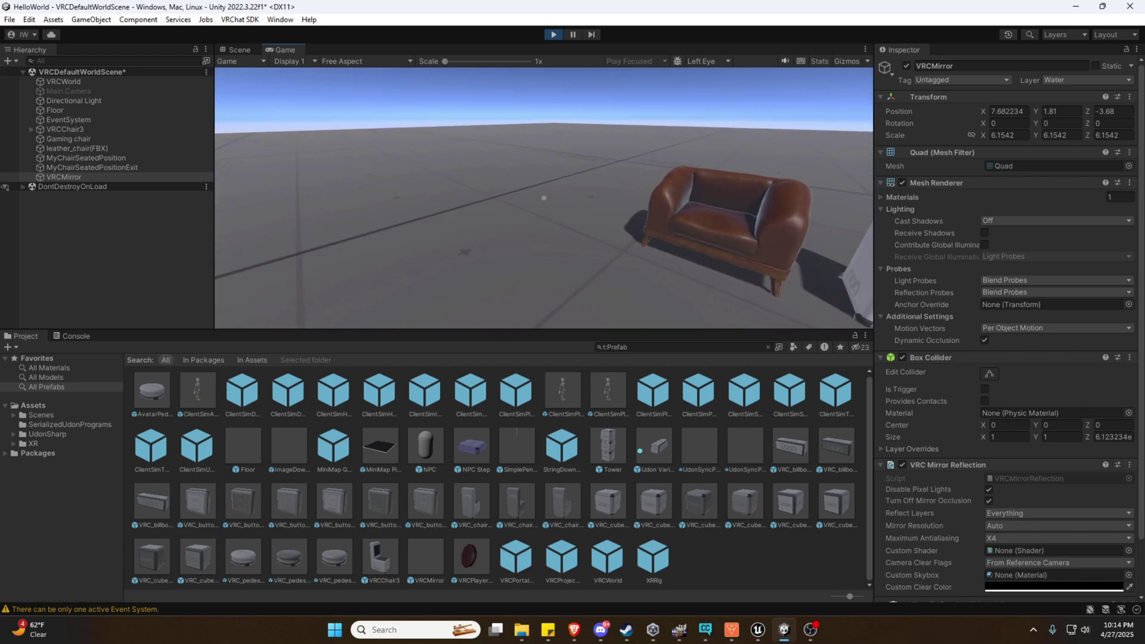
key("a")
key("w")
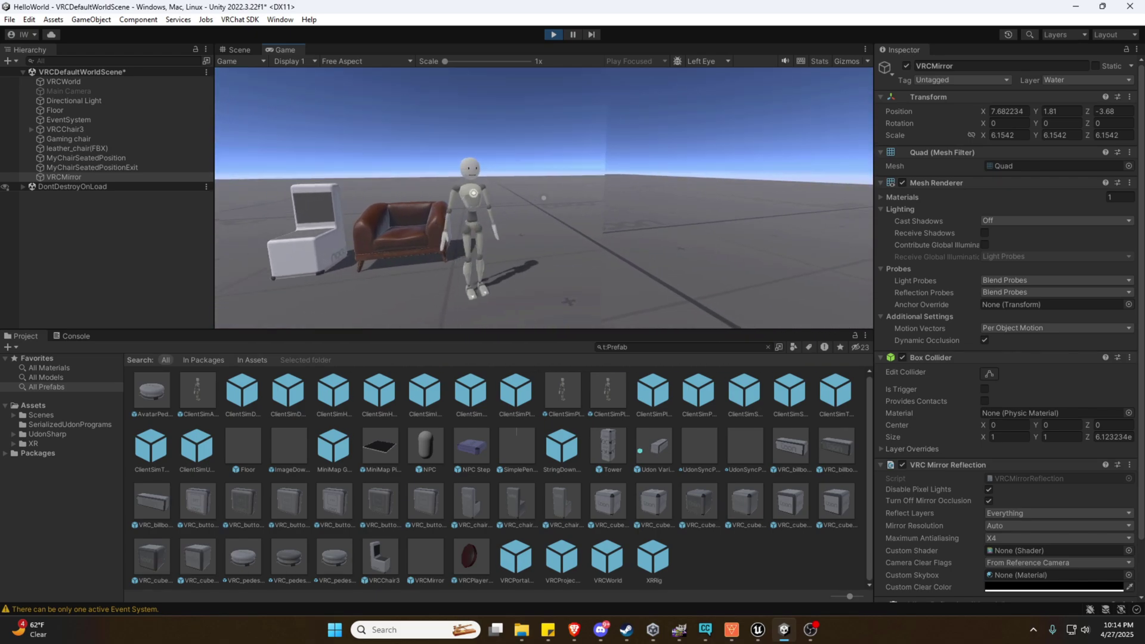
key("w")
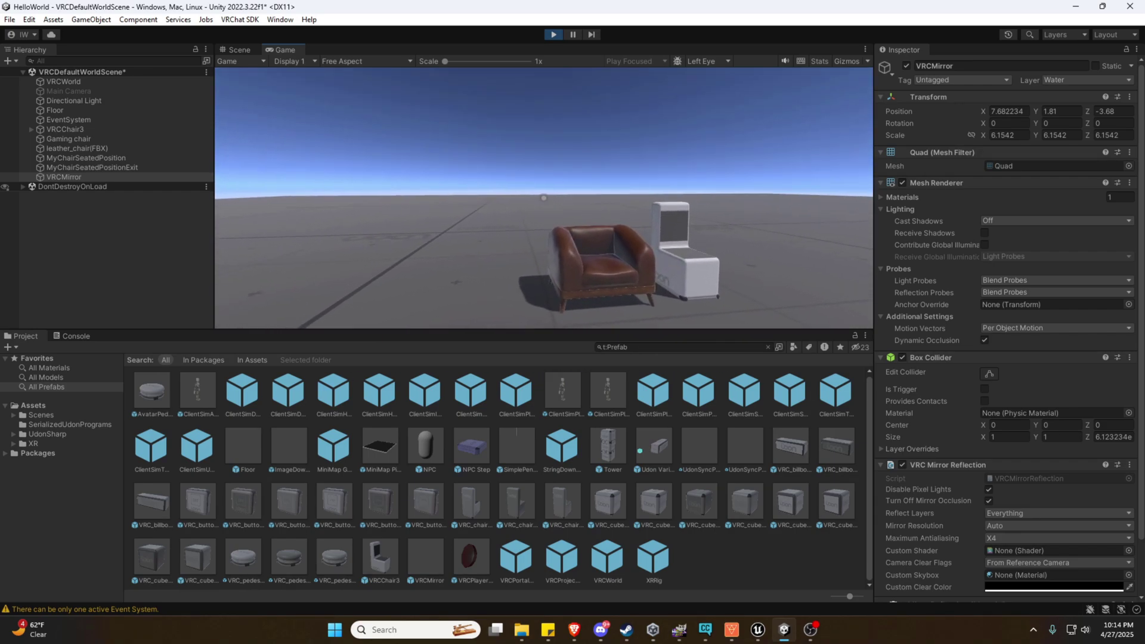
key("s")
key("s")
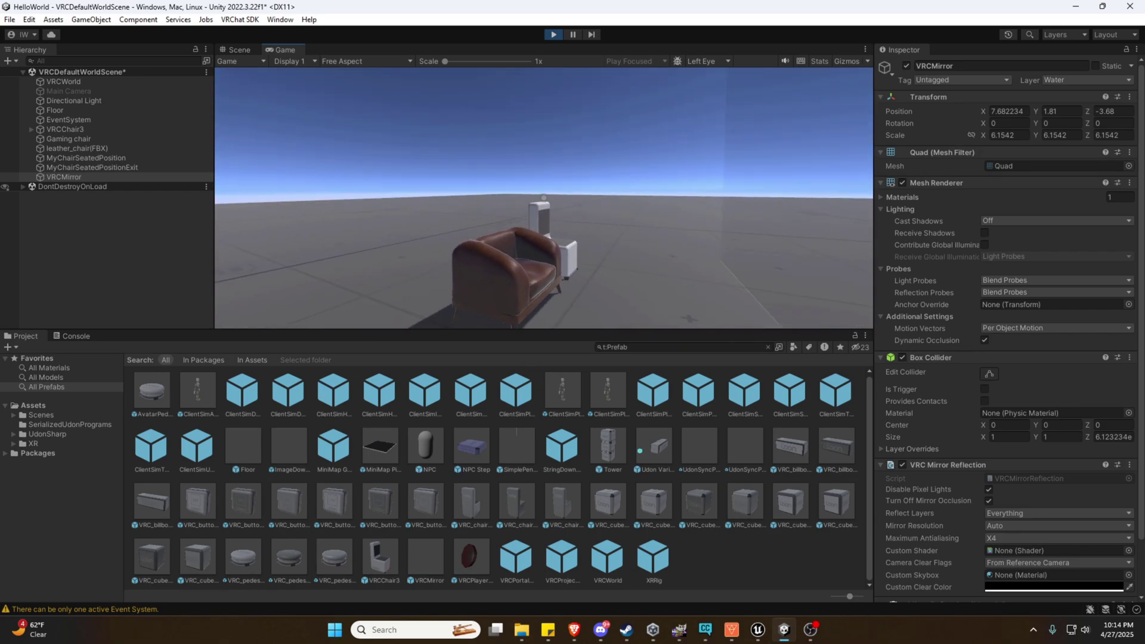
key("d")
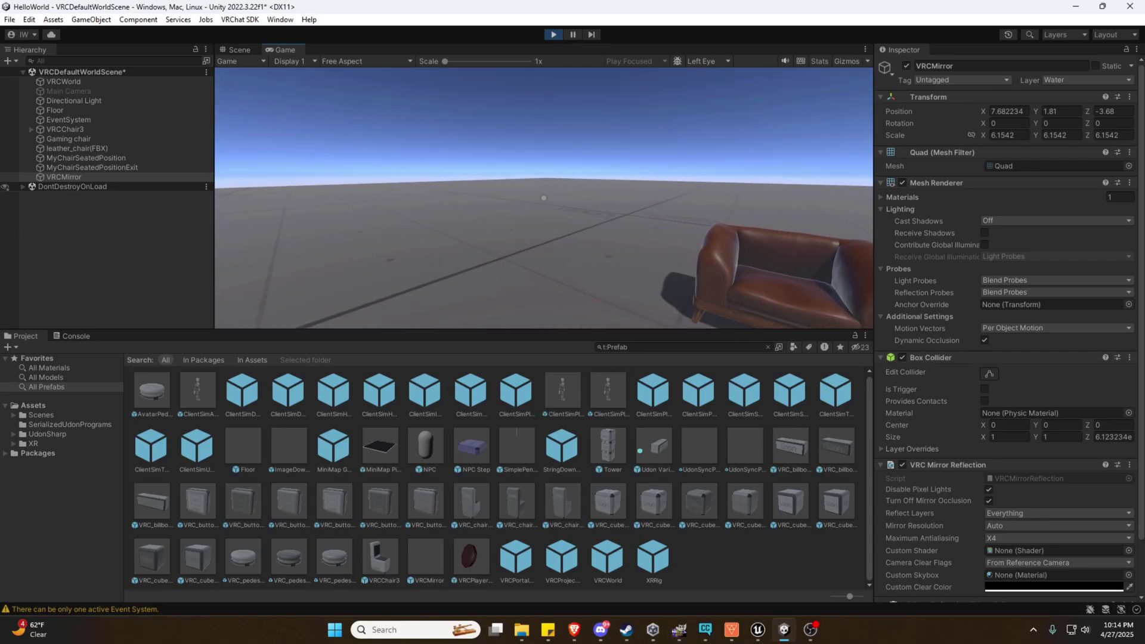
key("a")
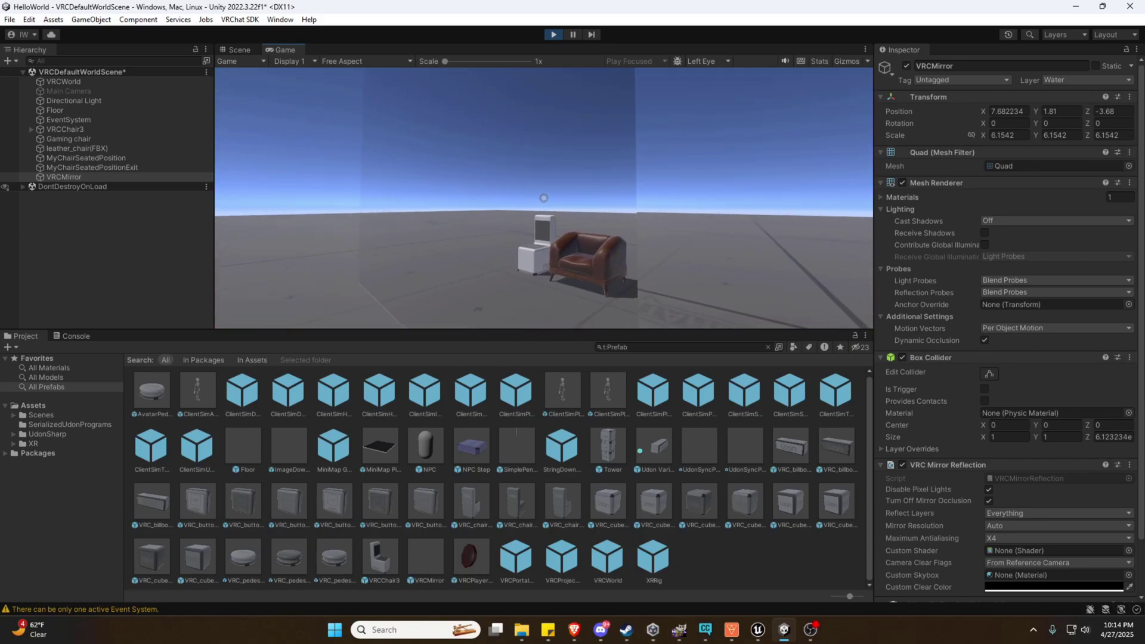
key("w")
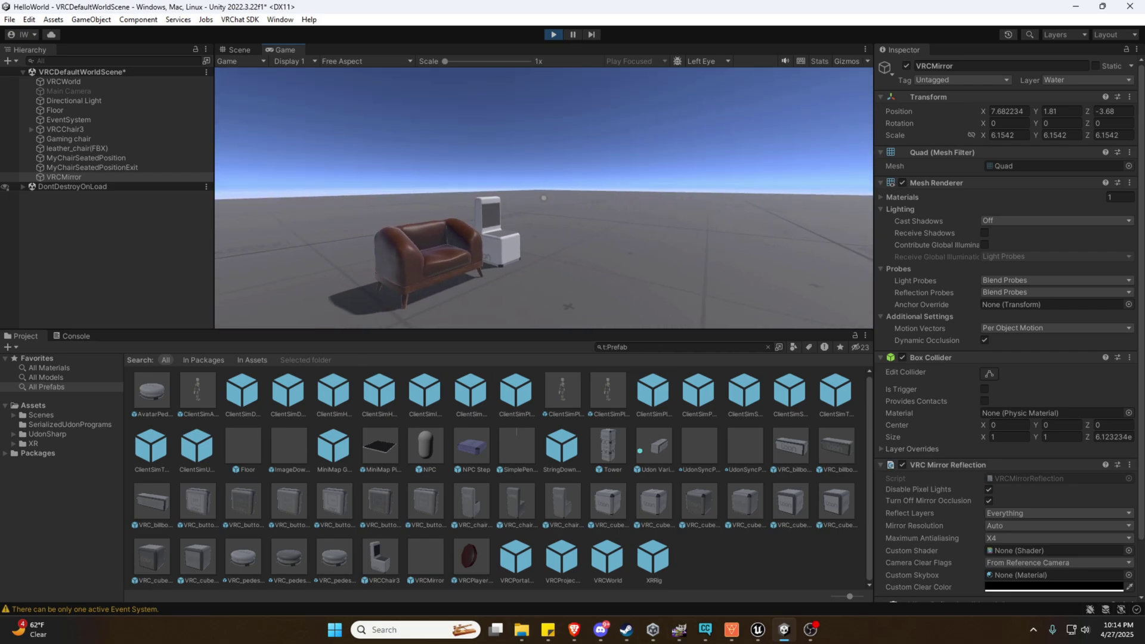
key("w")
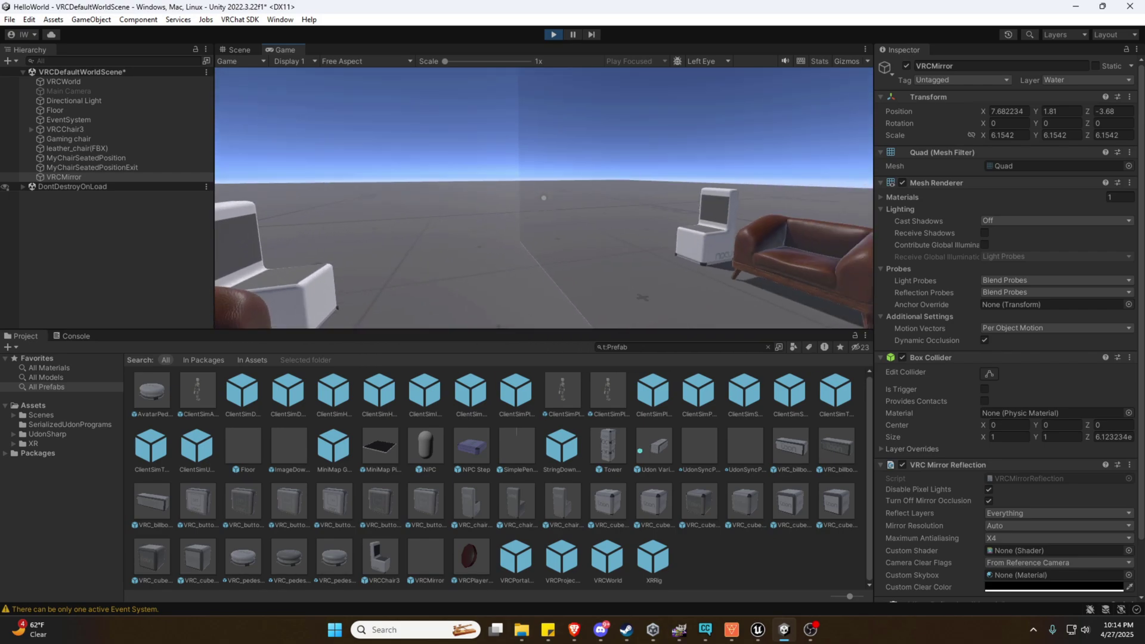
key("w")
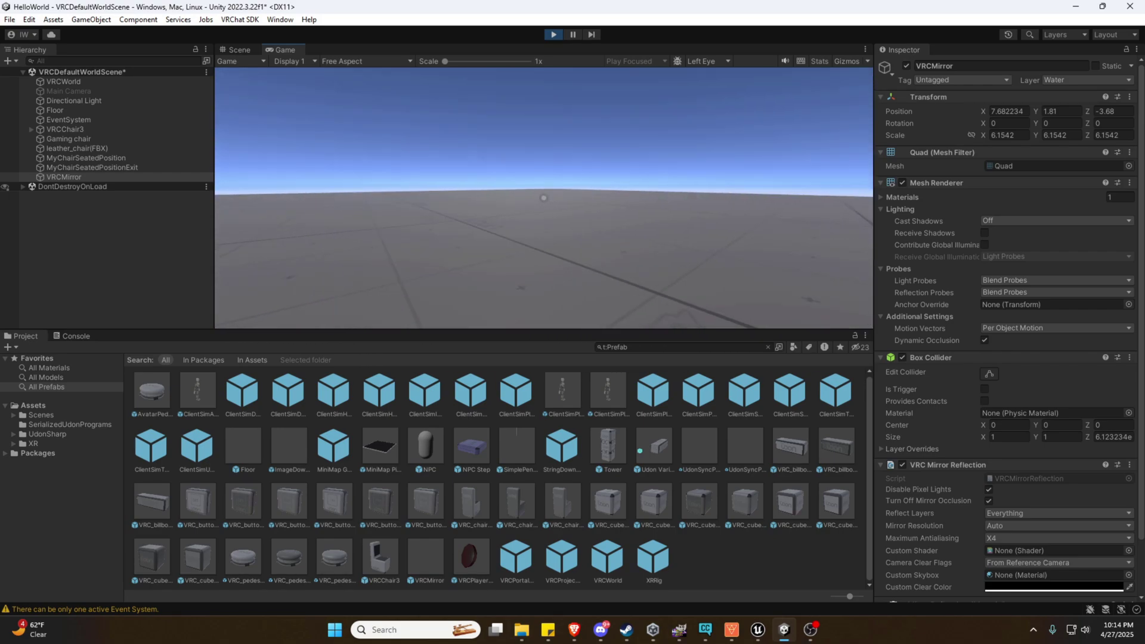
key("w")
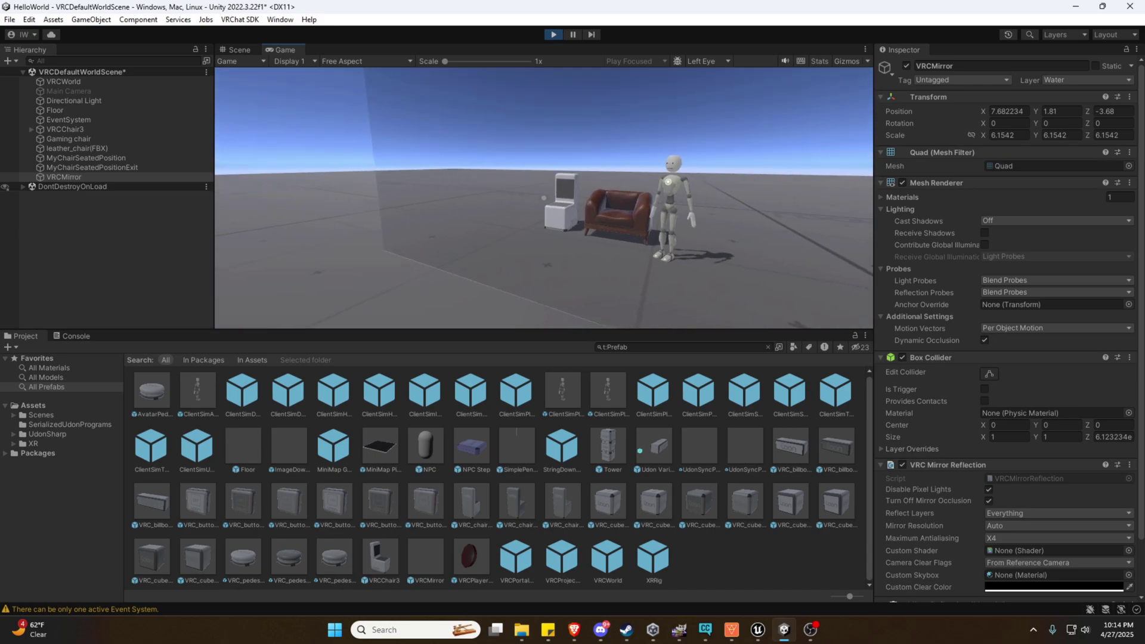
key("s")
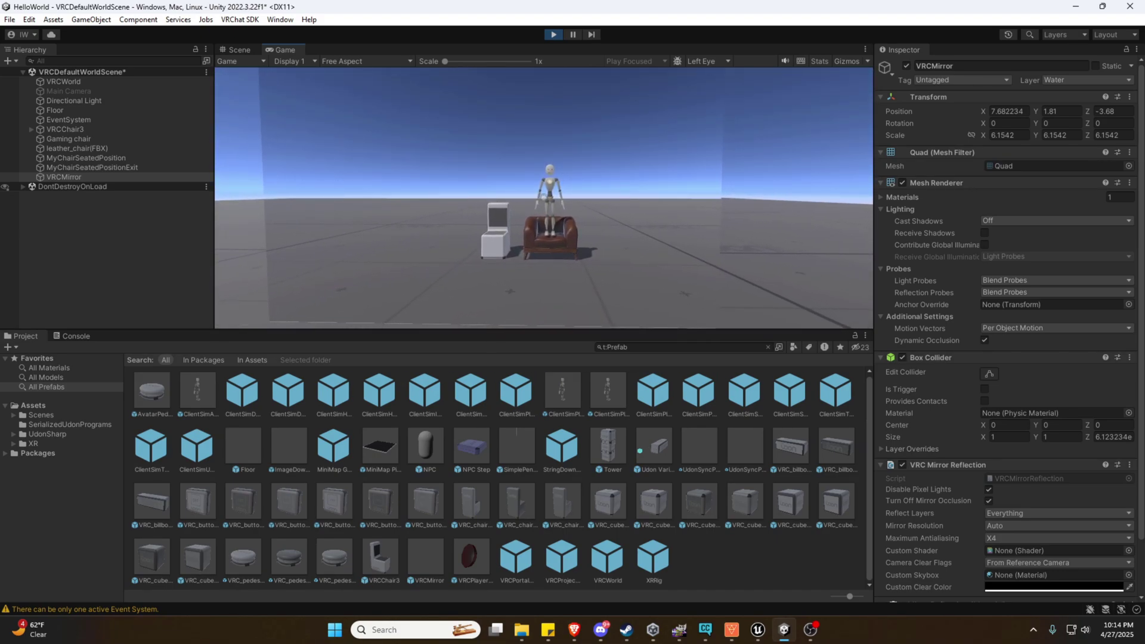
- View the chairs from a distance and bring the avatar back close to the mirror to inspect its reflection
key("w")
key("s")
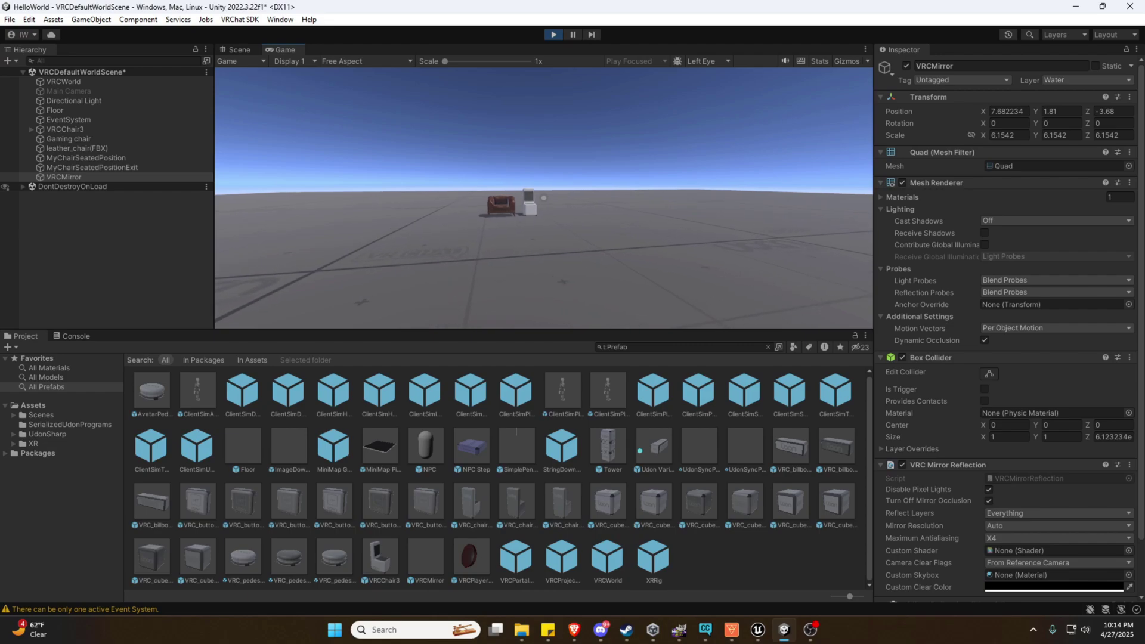
key("w")
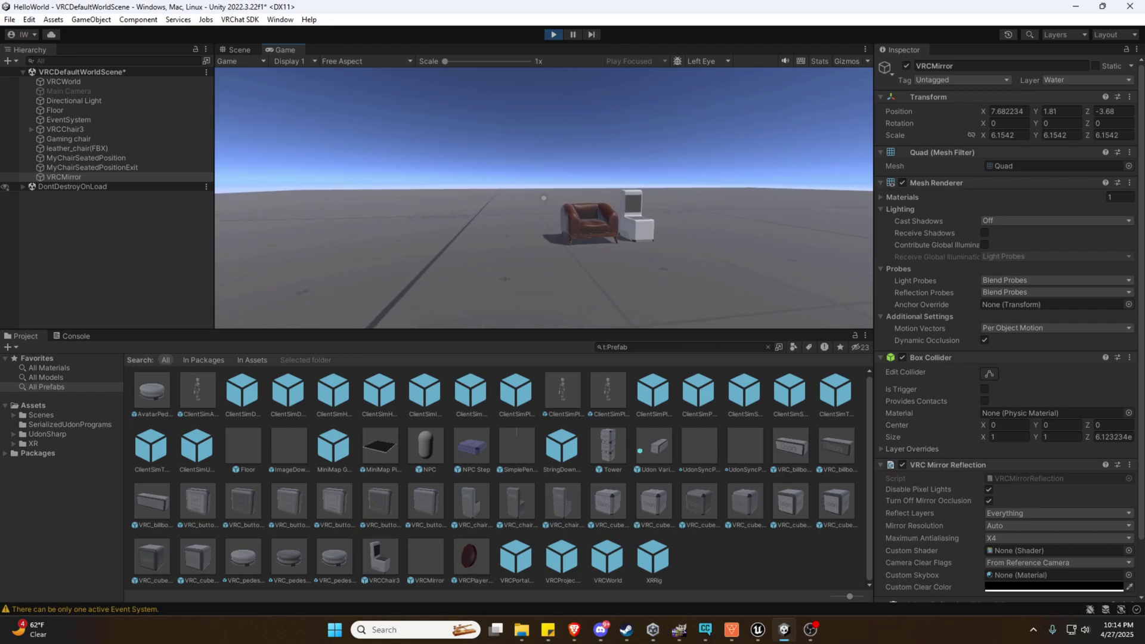
key("w")
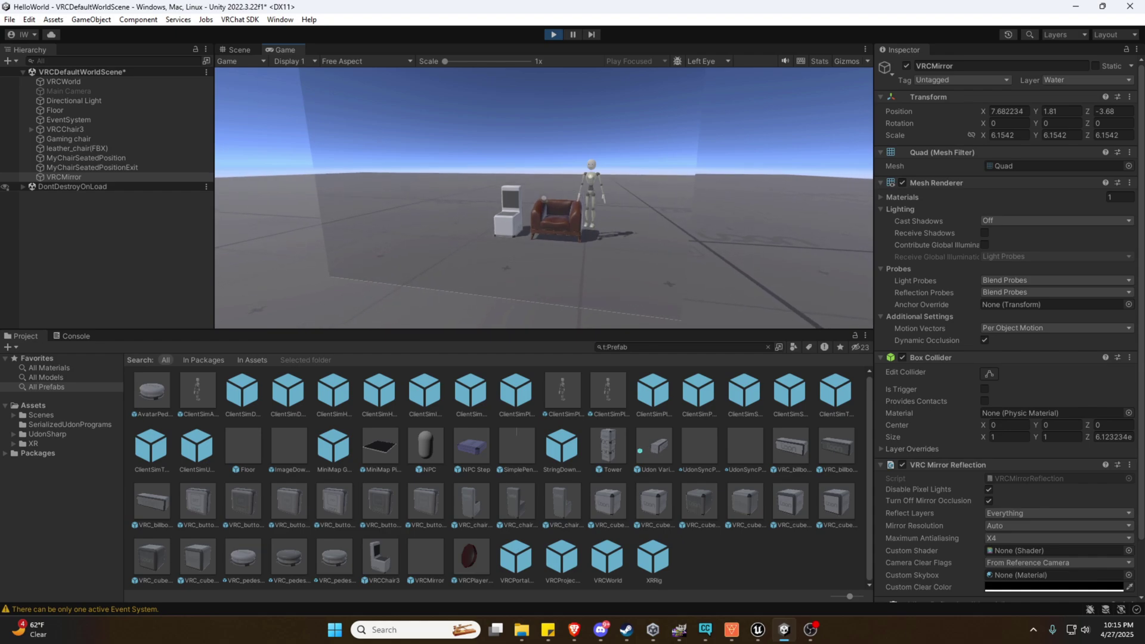
key("a")
key("w")
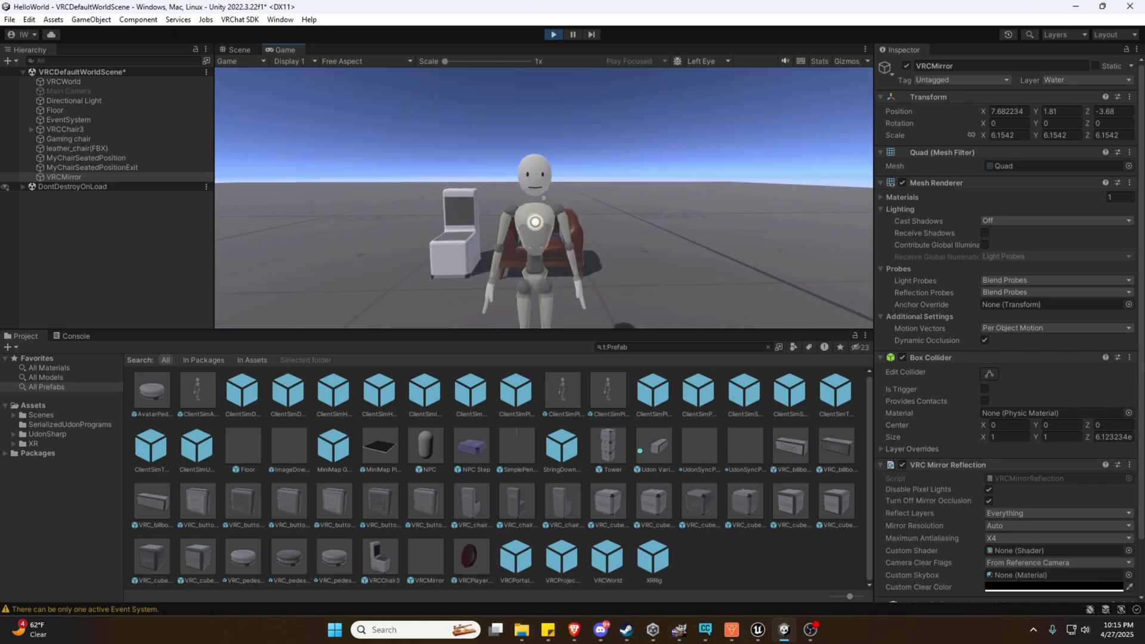
left_click(543, 198)
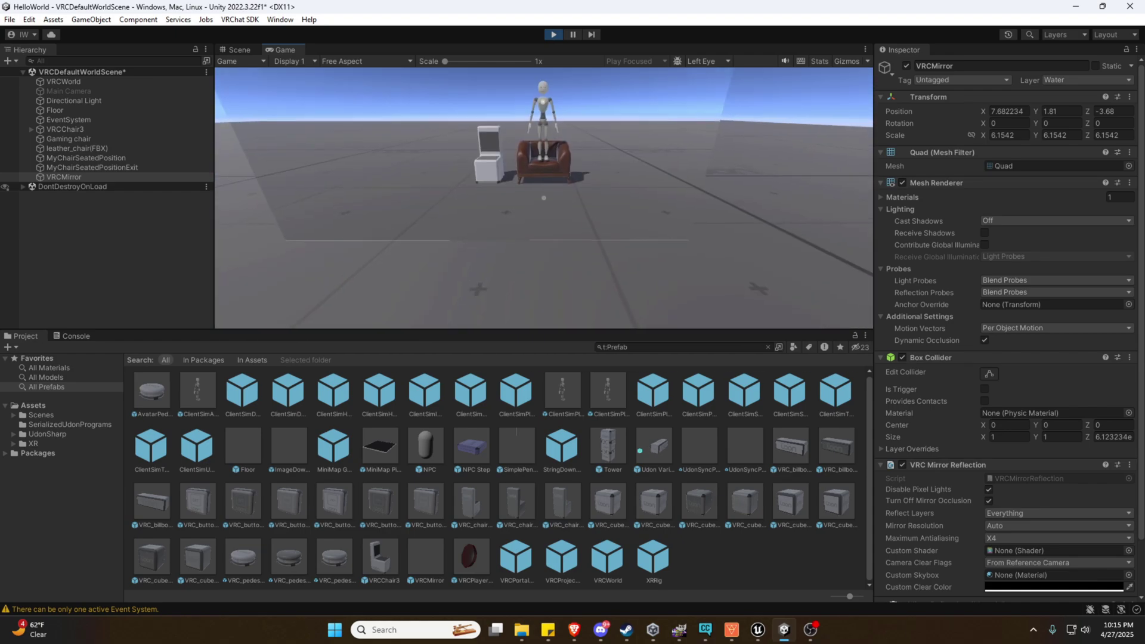
- Walk around to the front of the leather chair, test its Sit interaction, and move in front of the mirror
key("w")
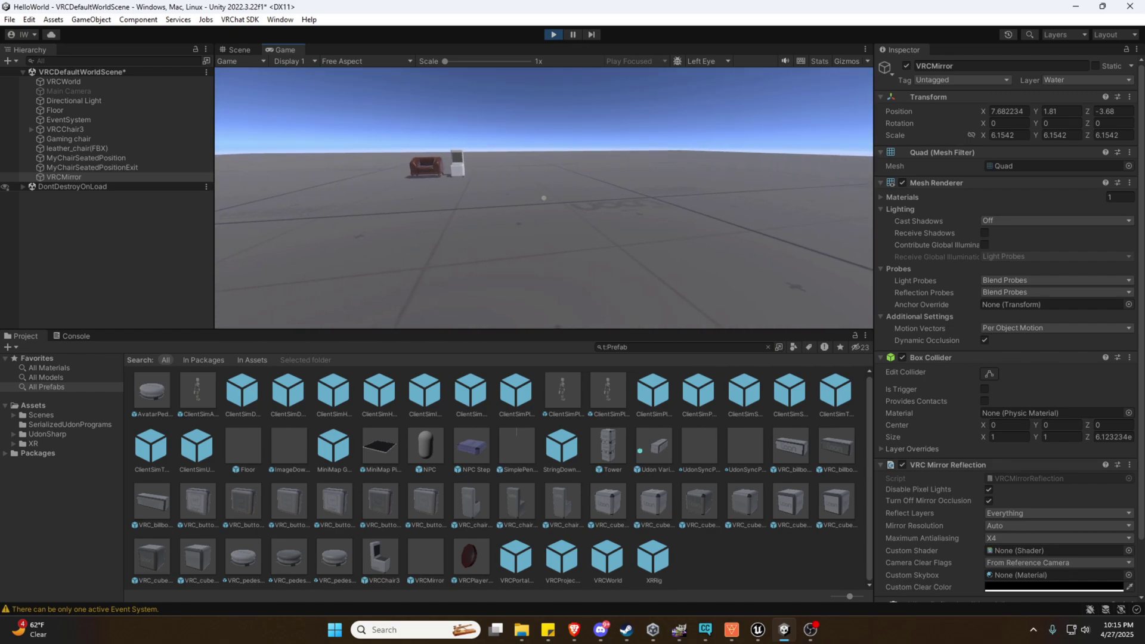
key("w")
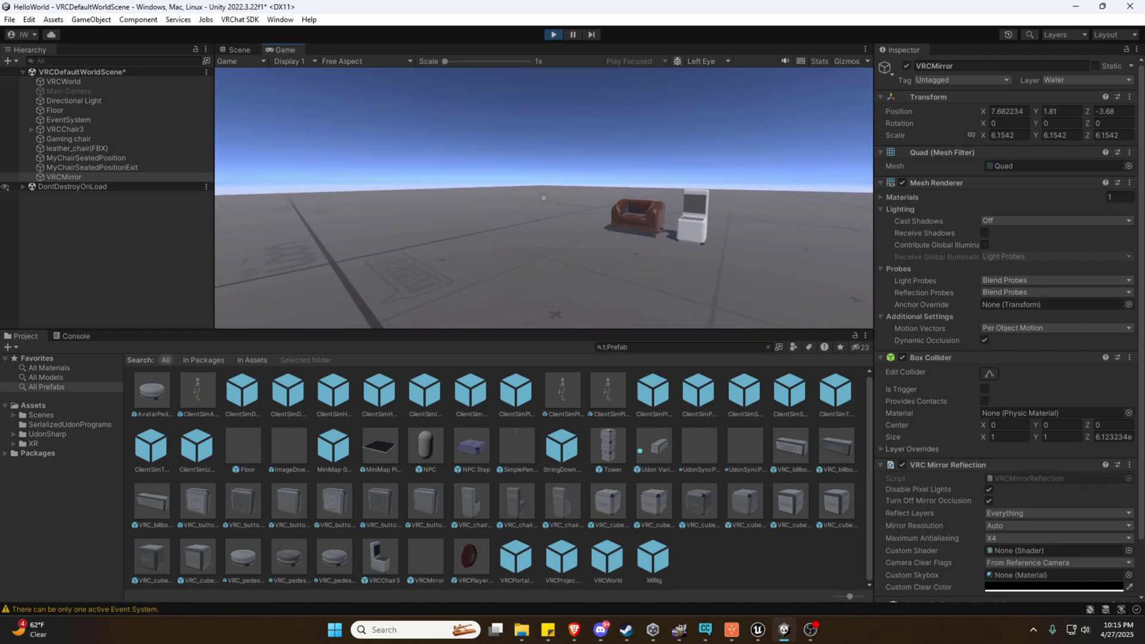
key("w")
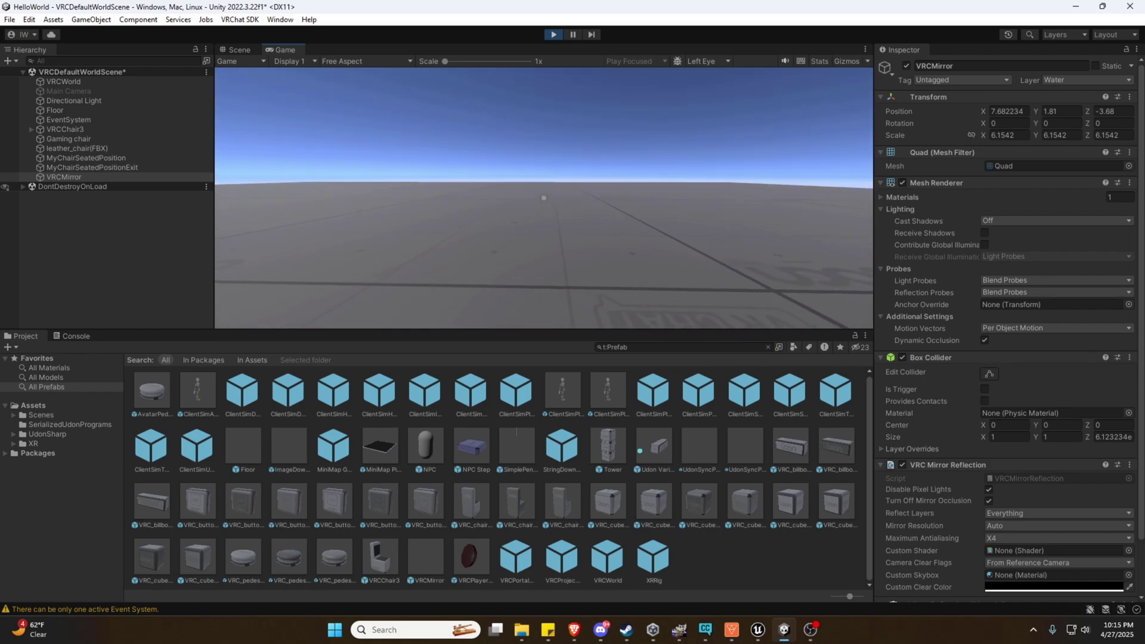
key("s")
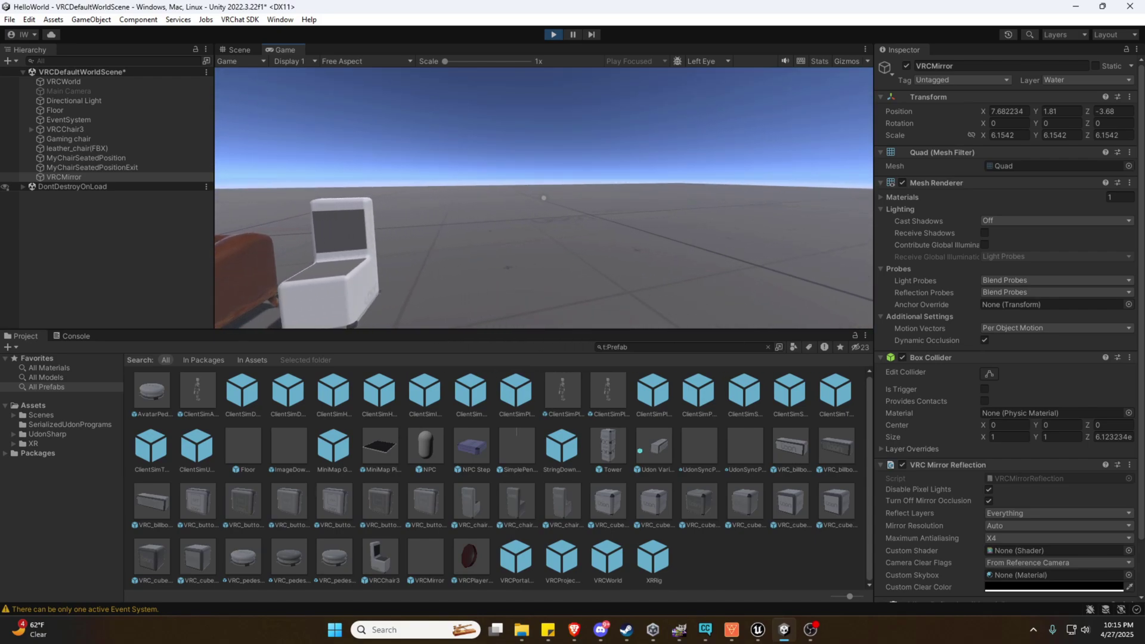
key("s")
key("w")
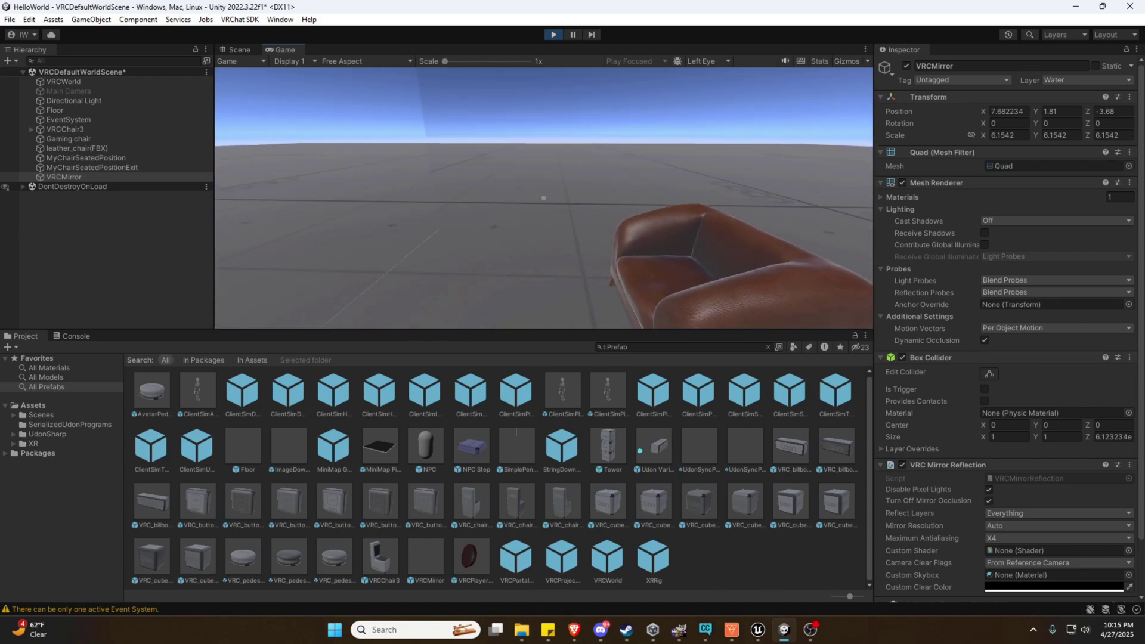
key("w")
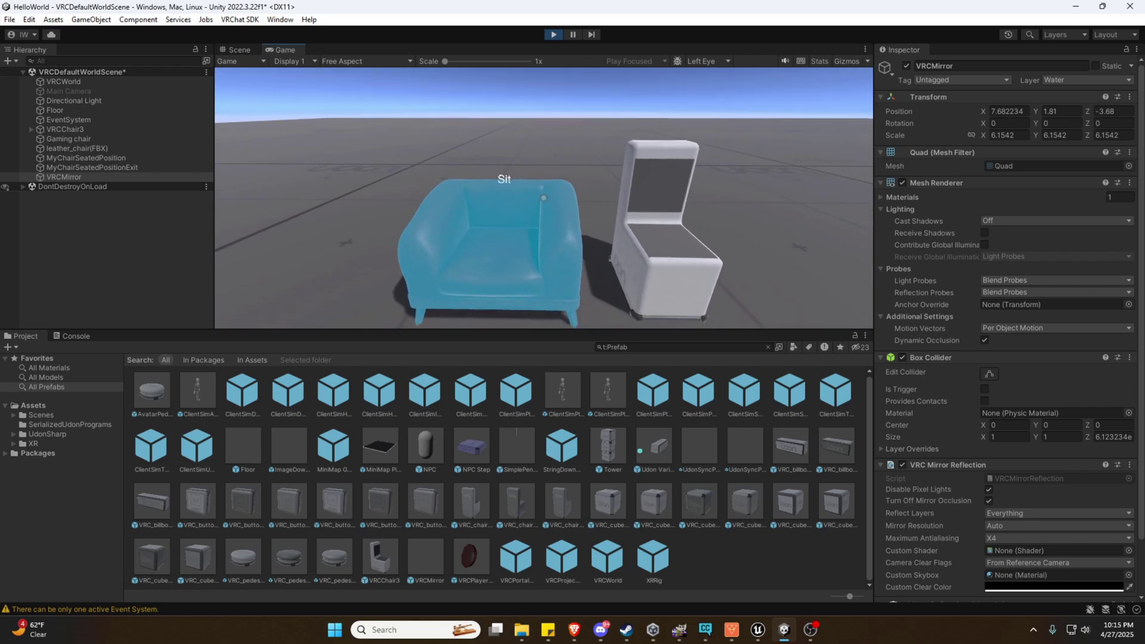
left_click(543, 198)
key("w")
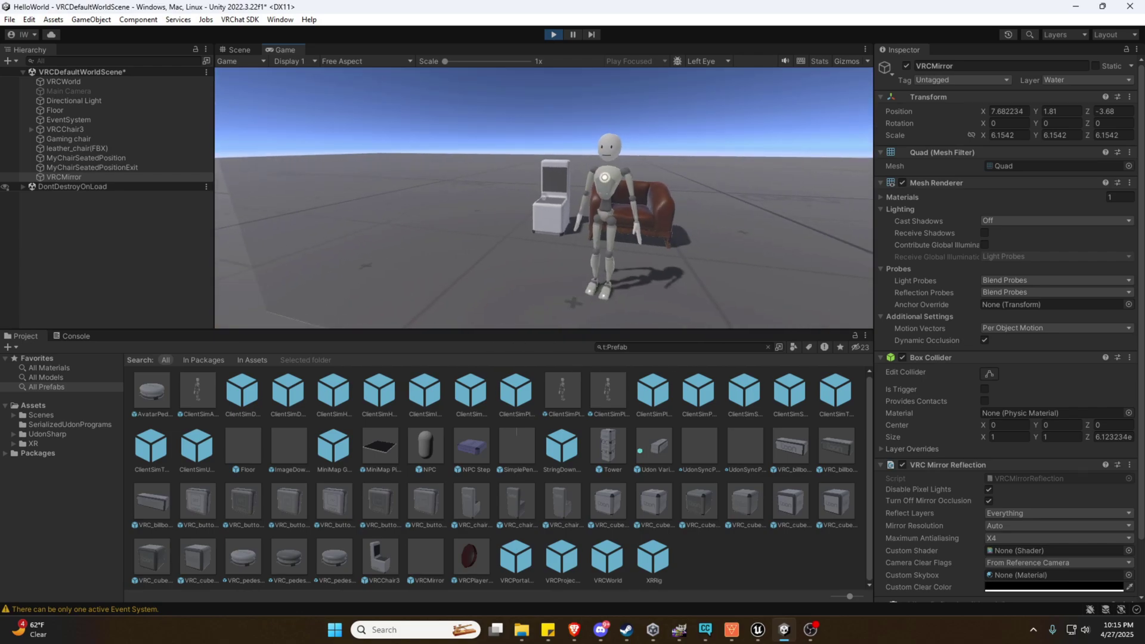
- Walk the avatar around the leather chair, try its Sit interaction again, and approach the mirror to check the reflection
key("w")
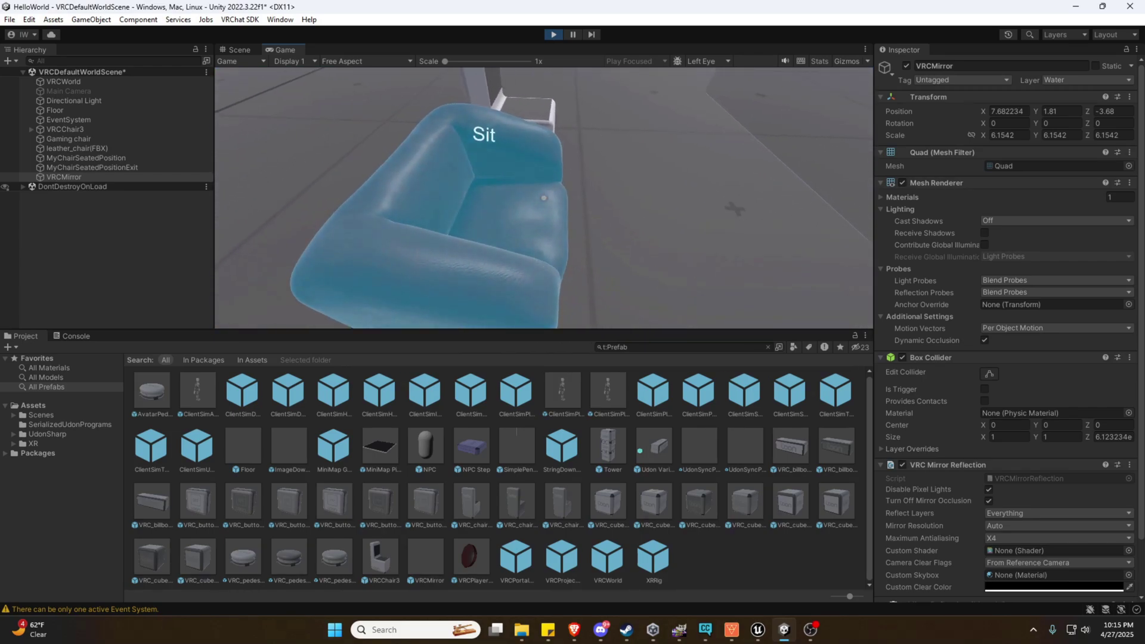
key("w")
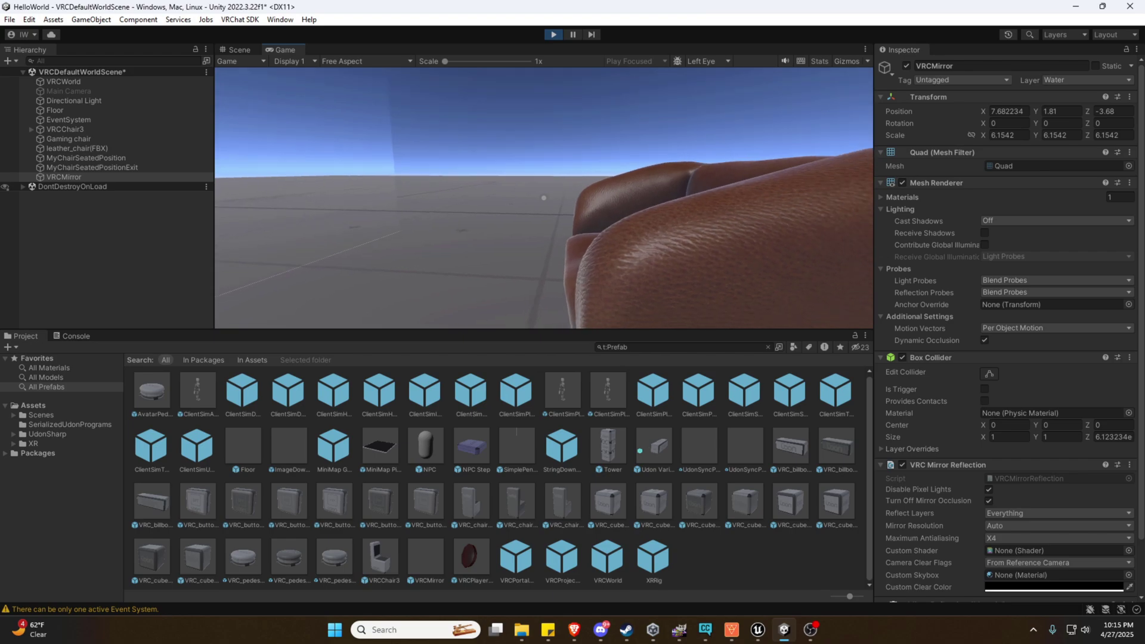
key("a")
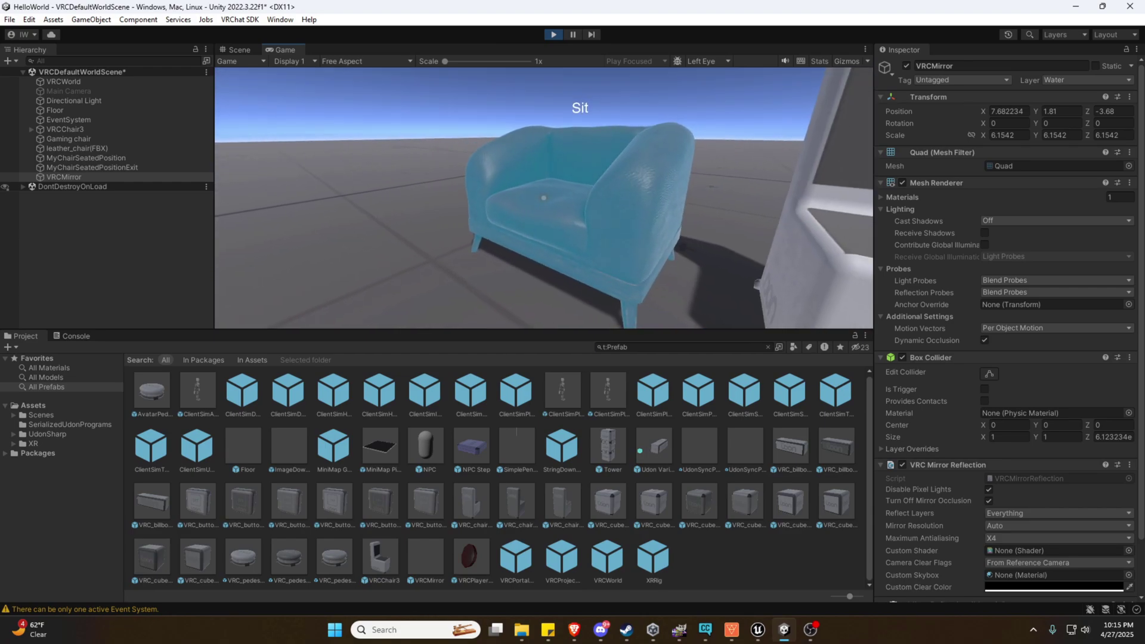
key("w")
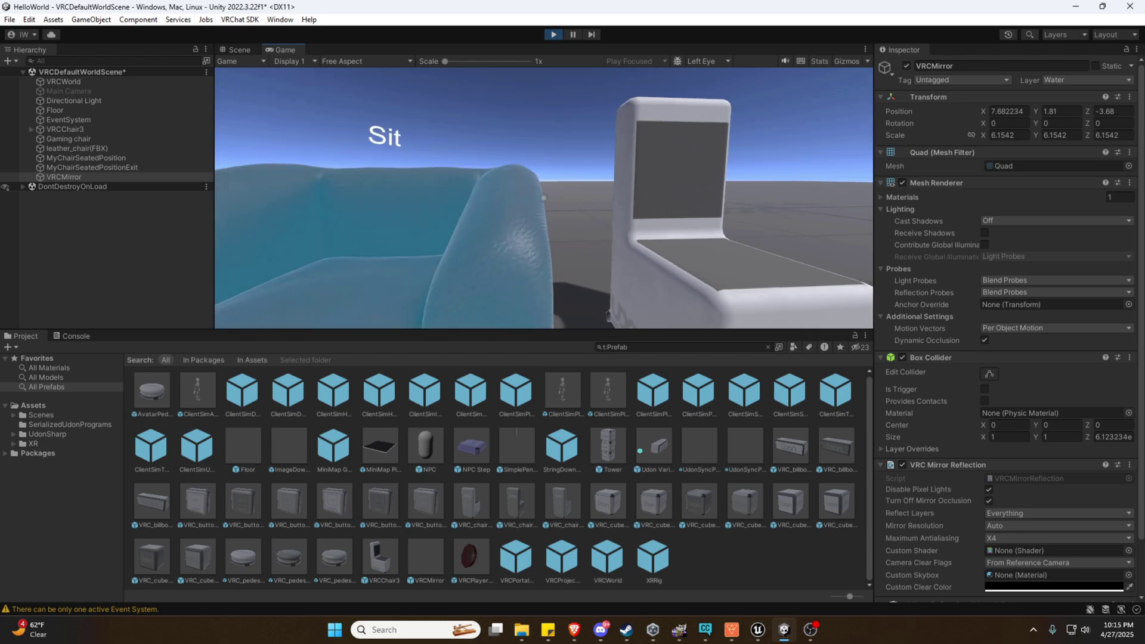
left_click(543, 198)
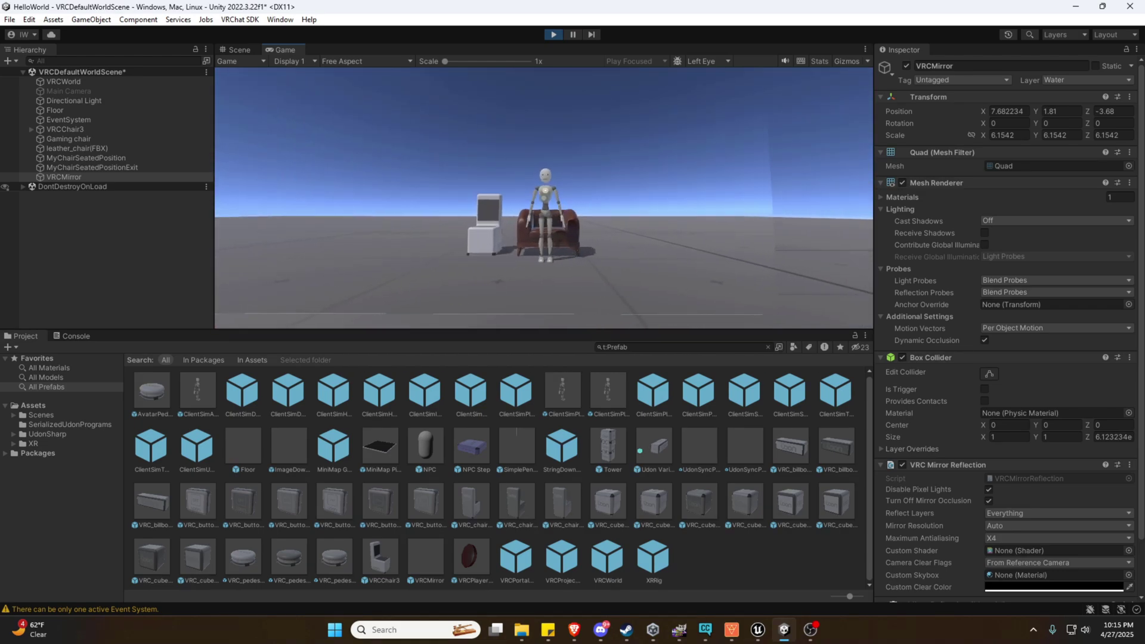
key("w")
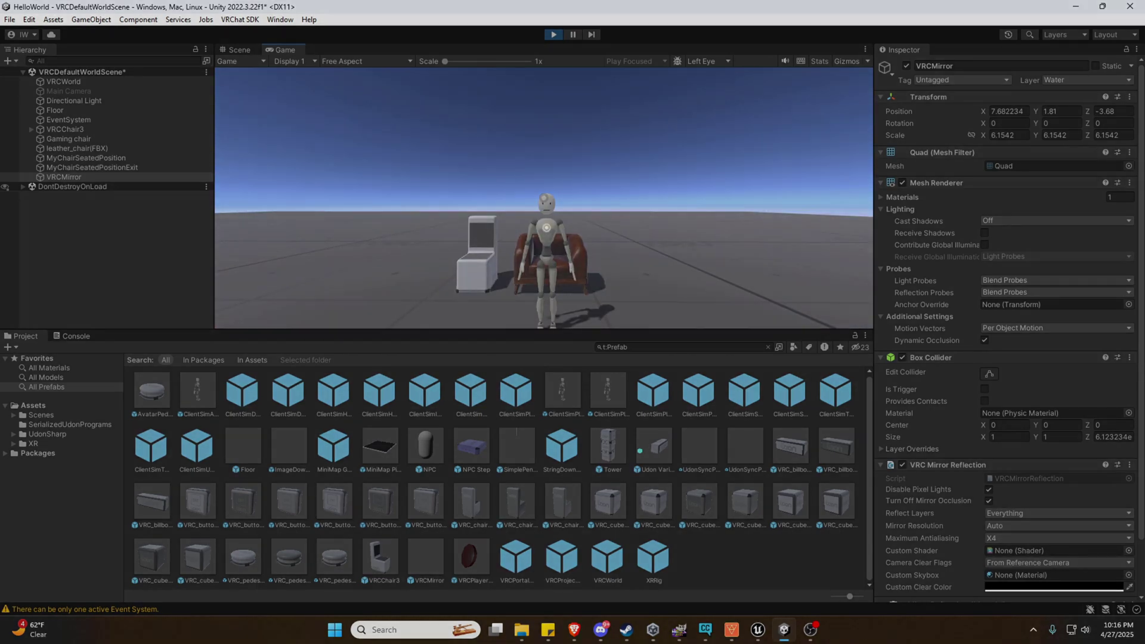